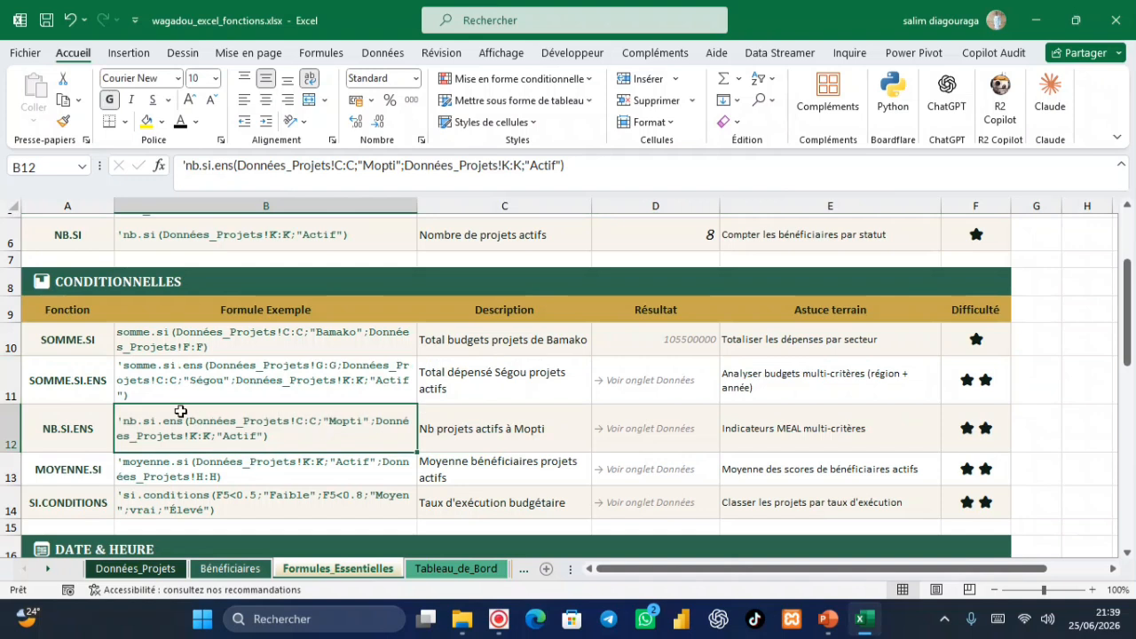
Step: Filter the Région column of the Données_Projets table to show only Ségou
{"action": "left_click", "coordinate": [551, 466]}
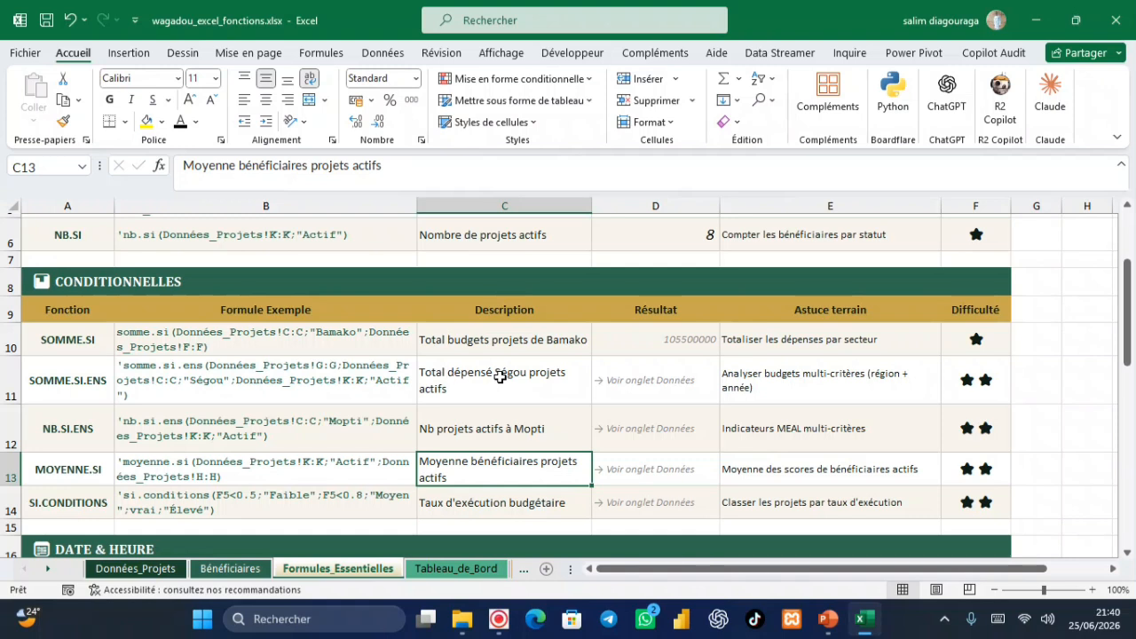
{"action": "left_click", "coordinate": [138, 569]}
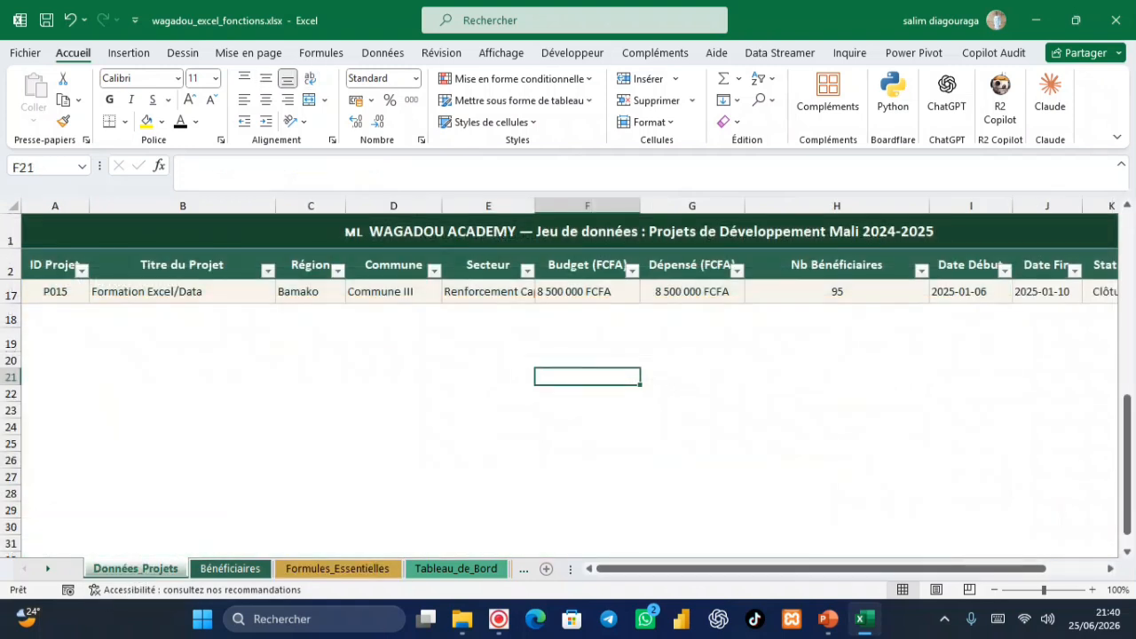
{"action": "left_click_drag", "start_coordinate": [1120, 410], "coordinate": [1125, 233]}
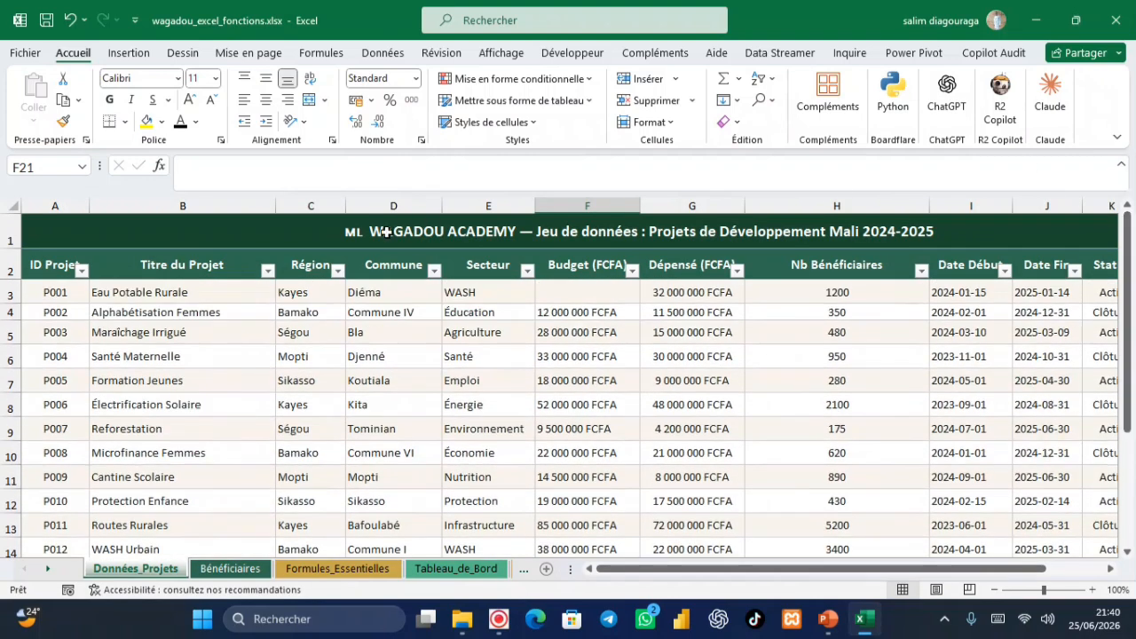
{"action": "left_click", "coordinate": [306, 329]}
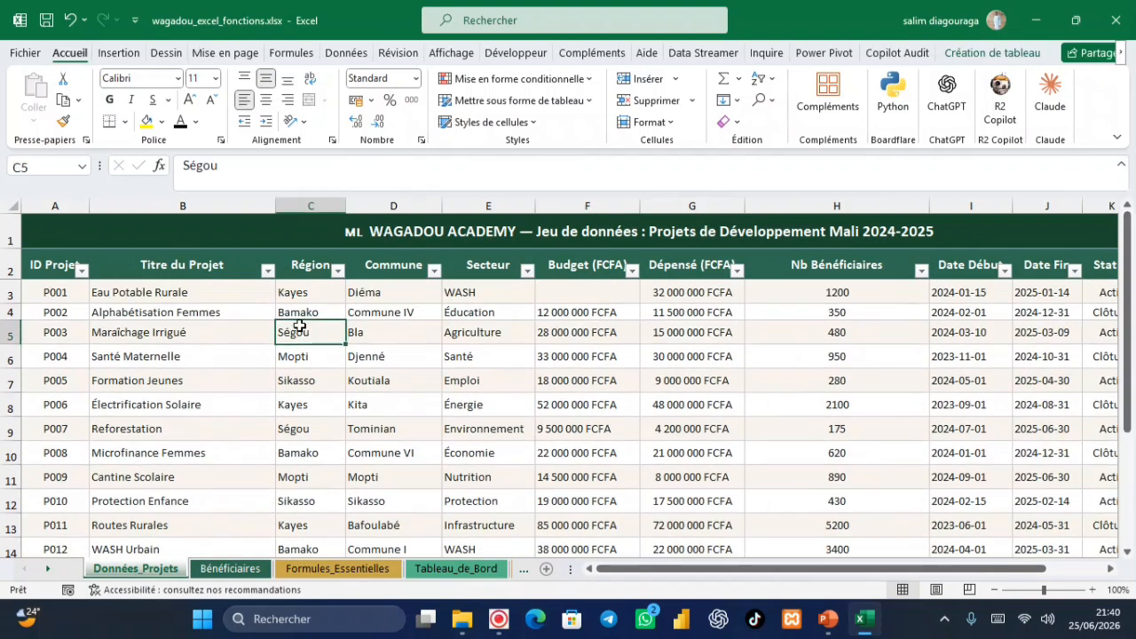
{"action": "left_click", "coordinate": [337, 271]}
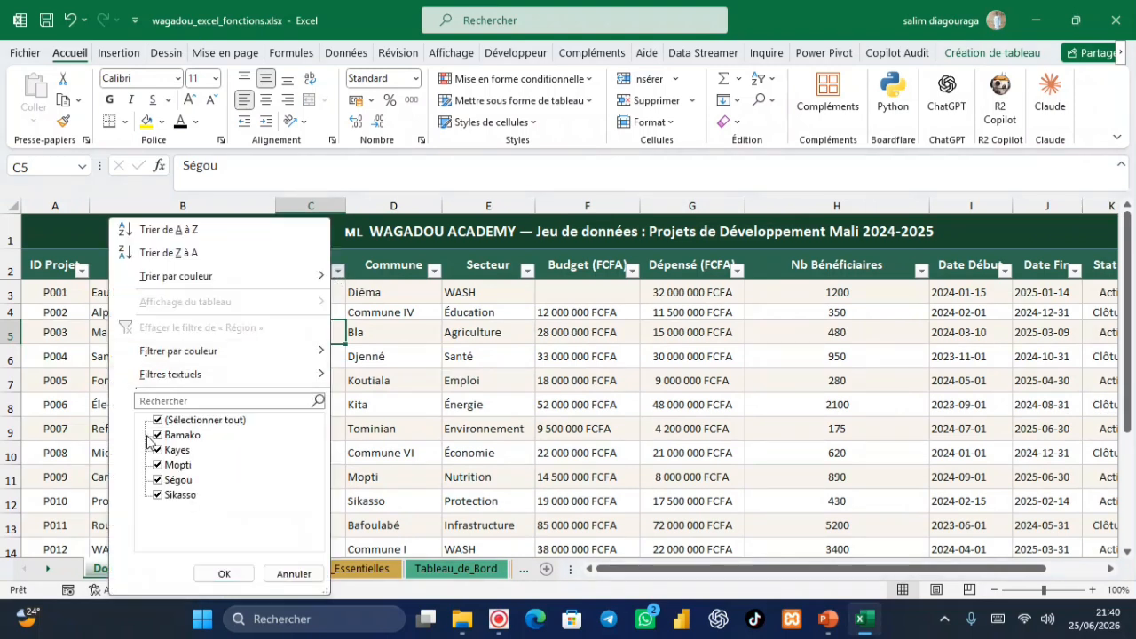
{"action": "left_click", "coordinate": [172, 421]}
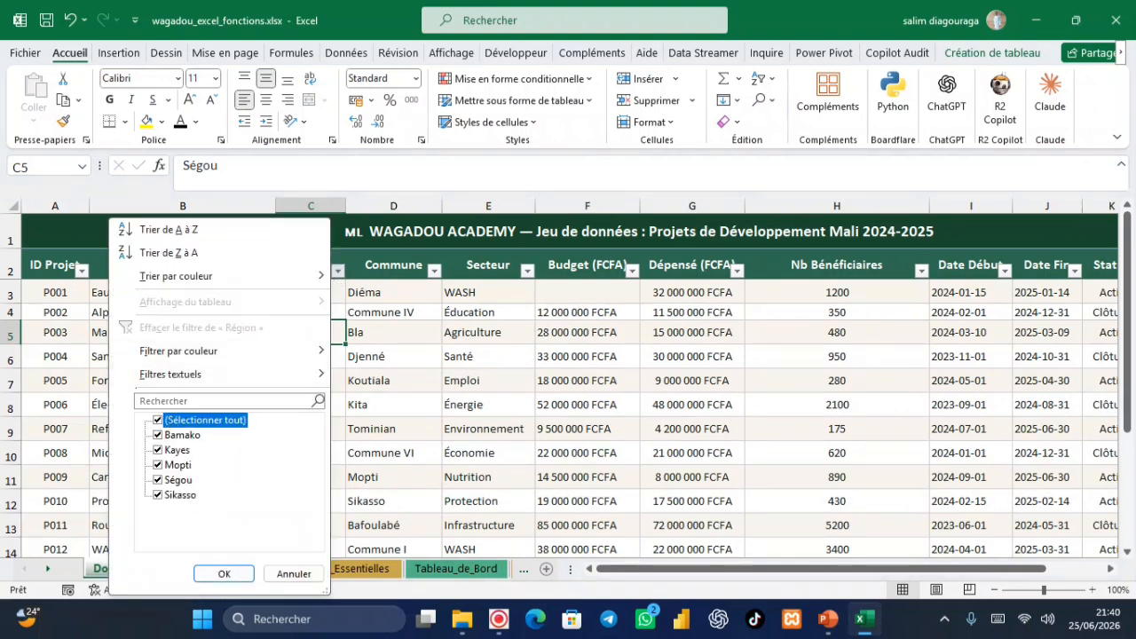
{"action": "left_click", "coordinate": [175, 482]}
{"action": "left_click", "coordinate": [224, 573]}
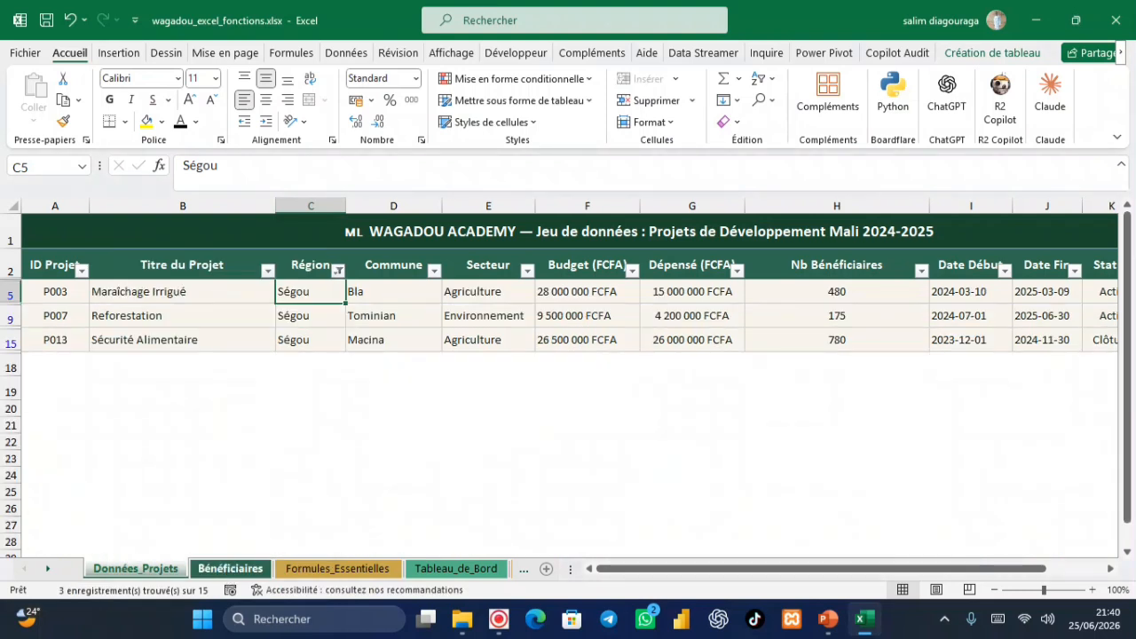
Step: Review the filtered Ségou projects across all columns, including amounts spent and status, and clear the Région filter
{"action": "scroll", "coordinate": [568, 381], "scroll_direction": "right", "scroll_amount": 3}
{"action": "scroll", "coordinate": [567, 382], "scroll_direction": "down", "scroll_amount": 1}
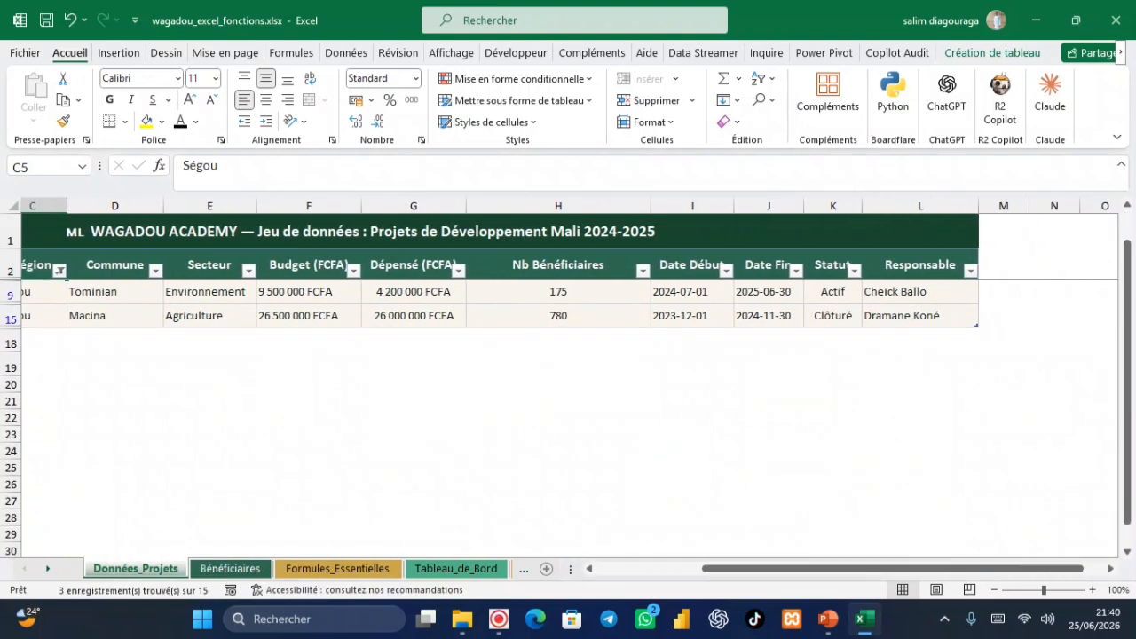
{"action": "scroll", "coordinate": [568, 382], "scroll_direction": "left", "scroll_amount": 3}
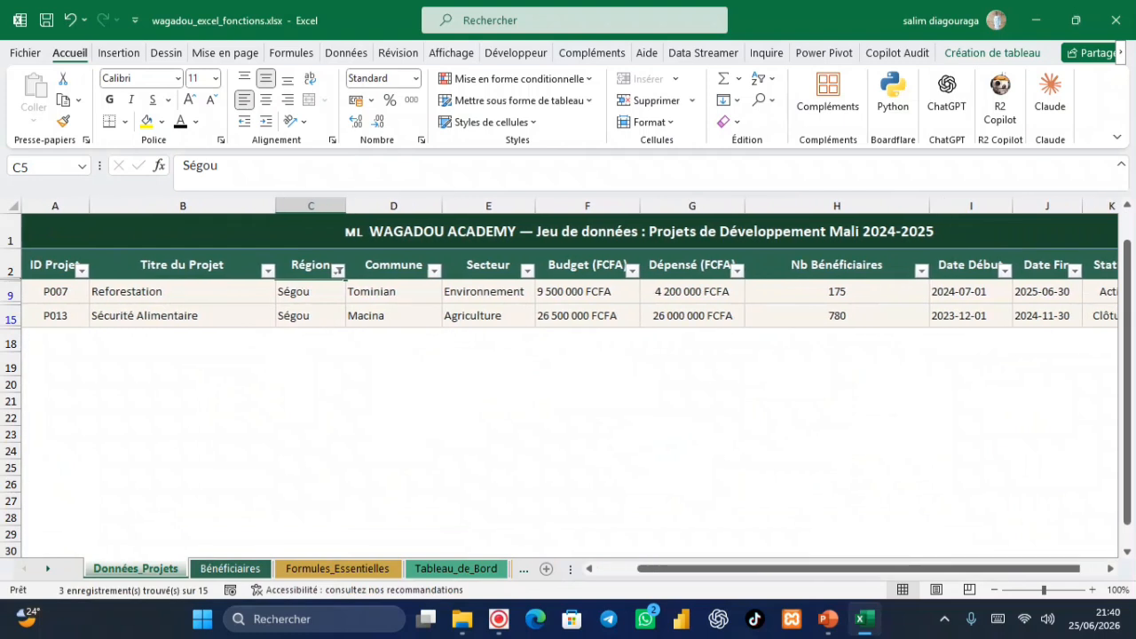
{"action": "scroll", "coordinate": [568, 381], "scroll_direction": "right", "scroll_amount": 3}
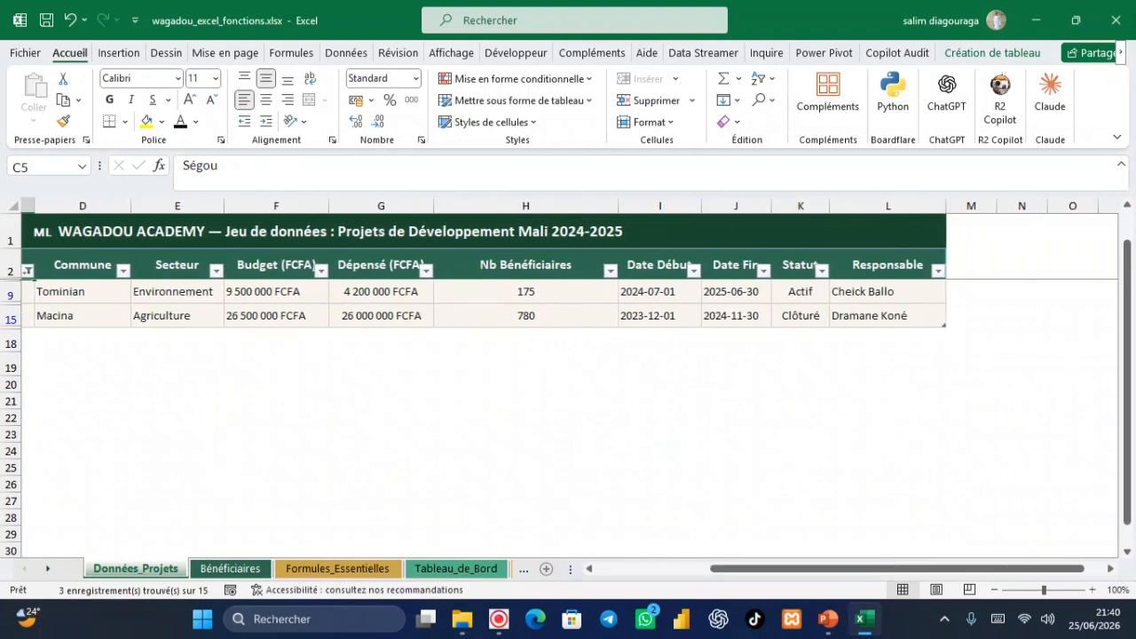
{"action": "scroll", "coordinate": [875, 393], "scroll_direction": "up", "scroll_amount": 3}
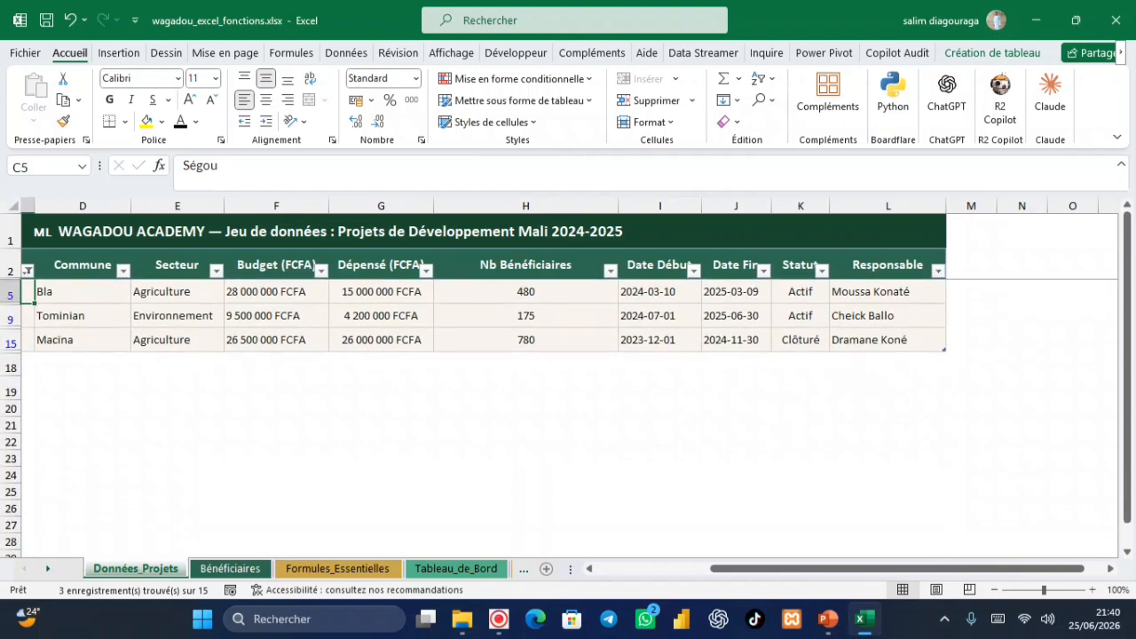
{"action": "scroll", "coordinate": [568, 382], "scroll_direction": "left", "scroll_amount": 1}
{"action": "scroll", "coordinate": [757, 376], "scroll_direction": "left", "scroll_amount": 4}
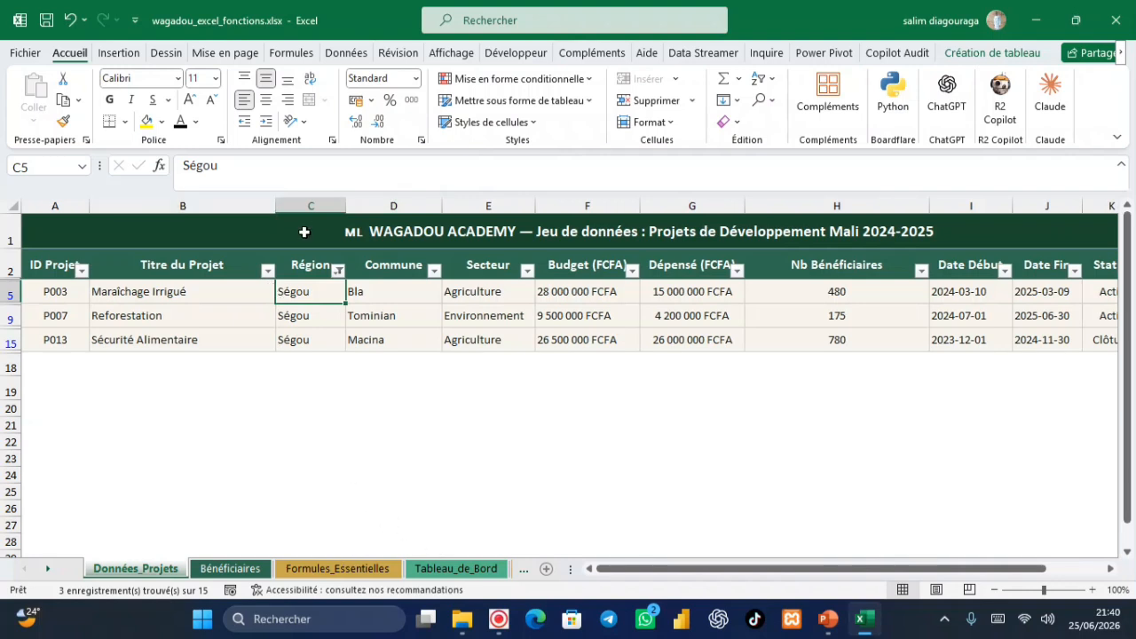
{"action": "left_click", "coordinate": [337, 269]}
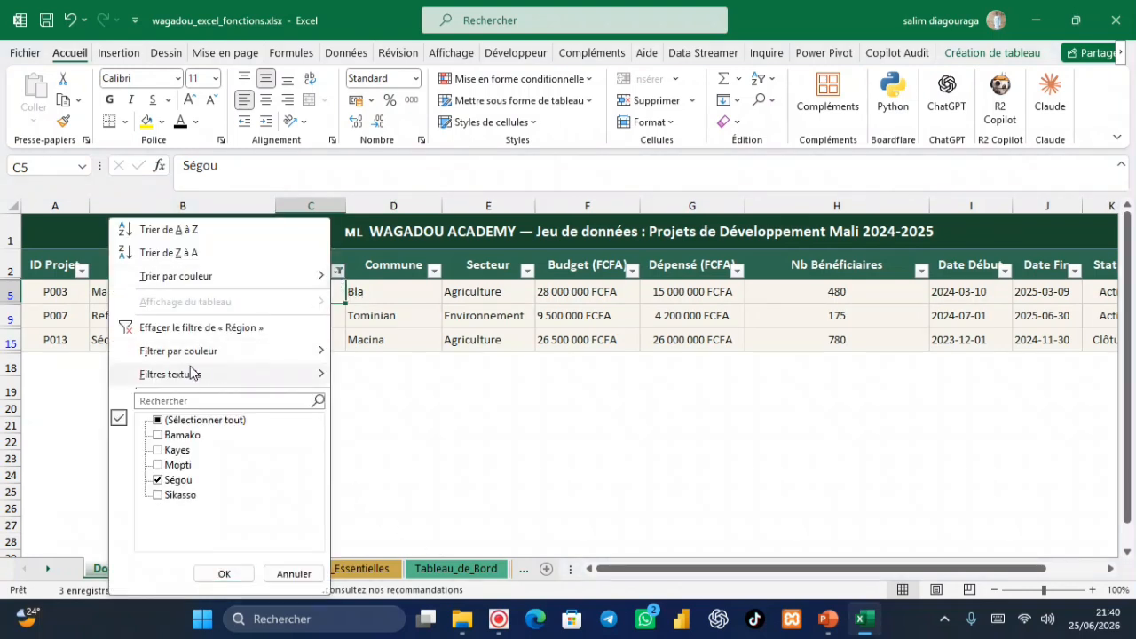
{"action": "left_click", "coordinate": [164, 326]}
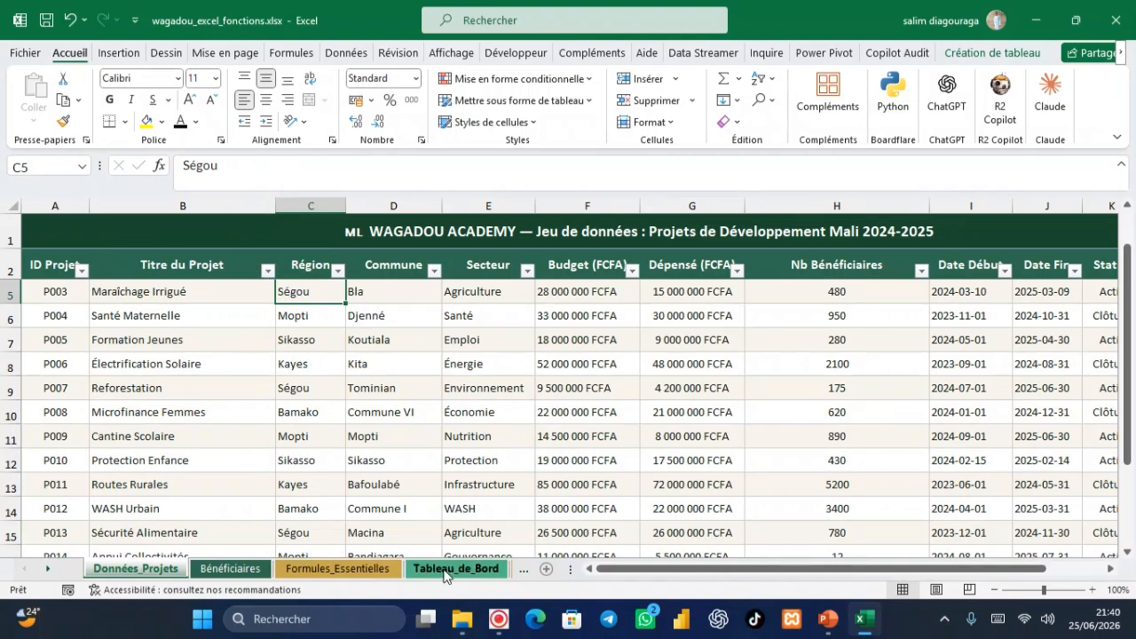
Step: Copy the SOMME.SI.ENS example formula text from B11 of Formules_Essentielles into the Résultat cell D11
{"action": "left_click", "coordinate": [360, 569]}
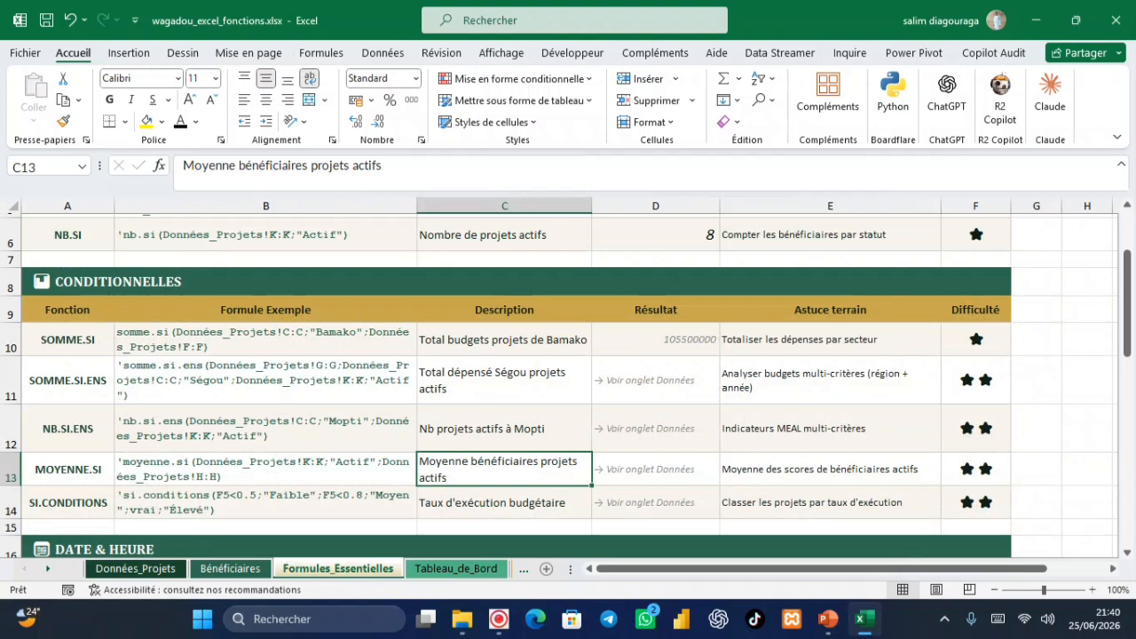
{"action": "left_click", "coordinate": [153, 367]}
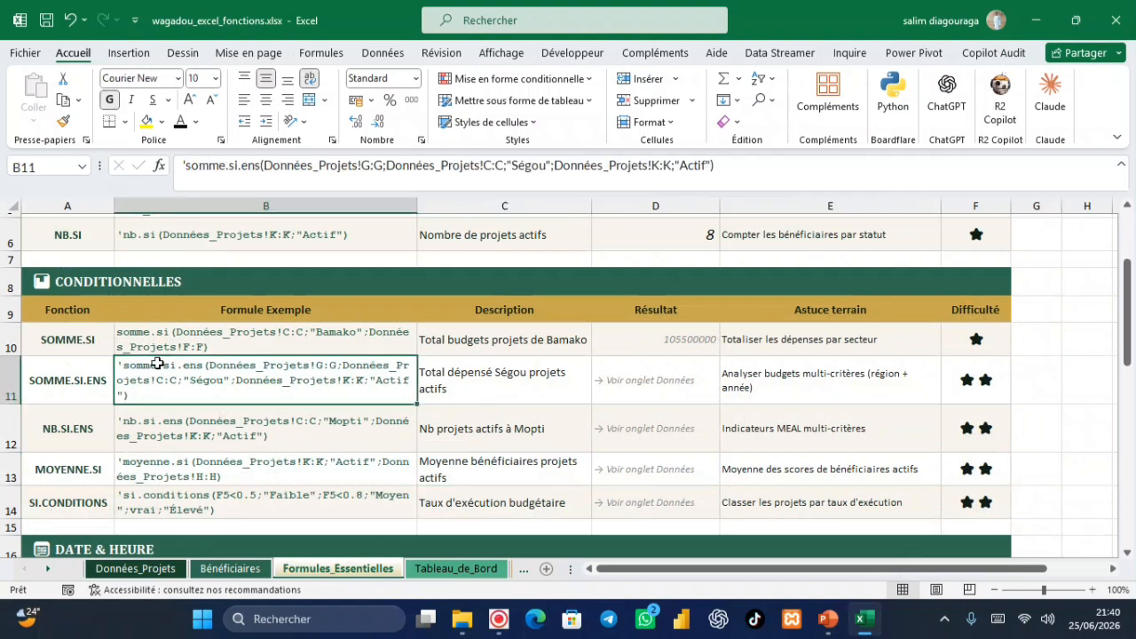
{"action": "left_click", "coordinate": [295, 167]}
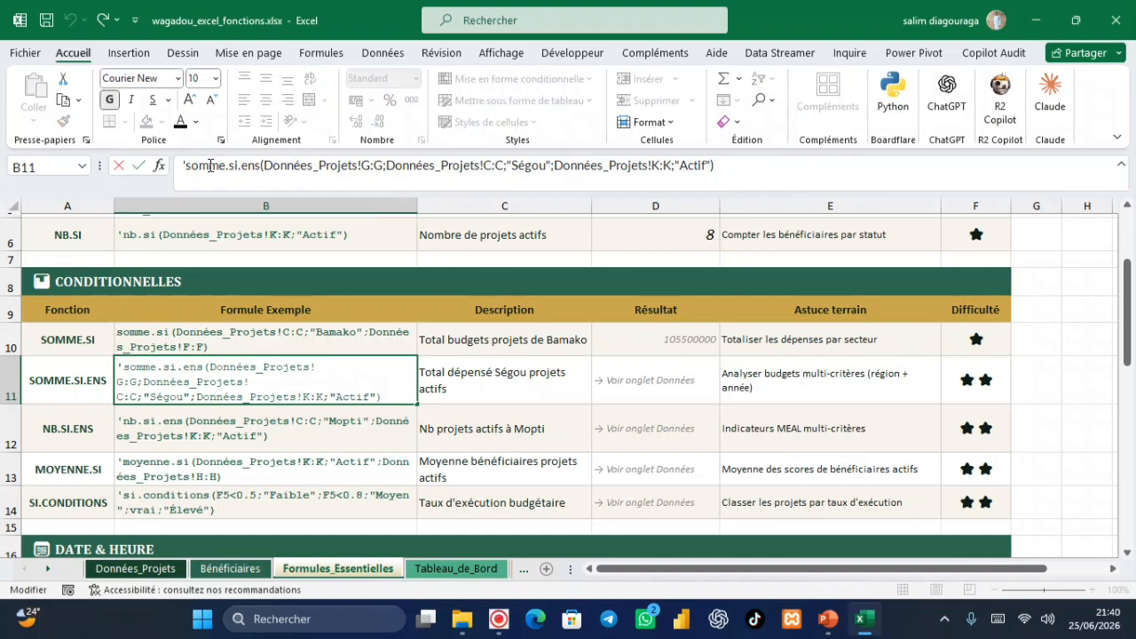
{"action": "key", "text": "ctrl+a"}
{"action": "key", "text": "ctrl+c"}
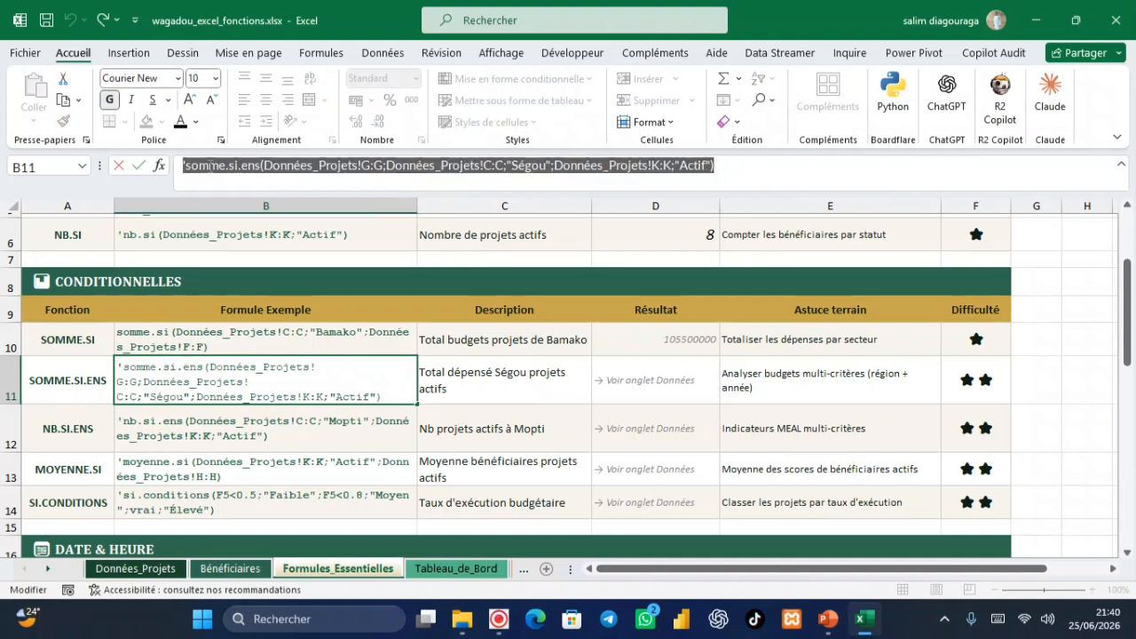
{"action": "left_click", "coordinate": [480, 374]}
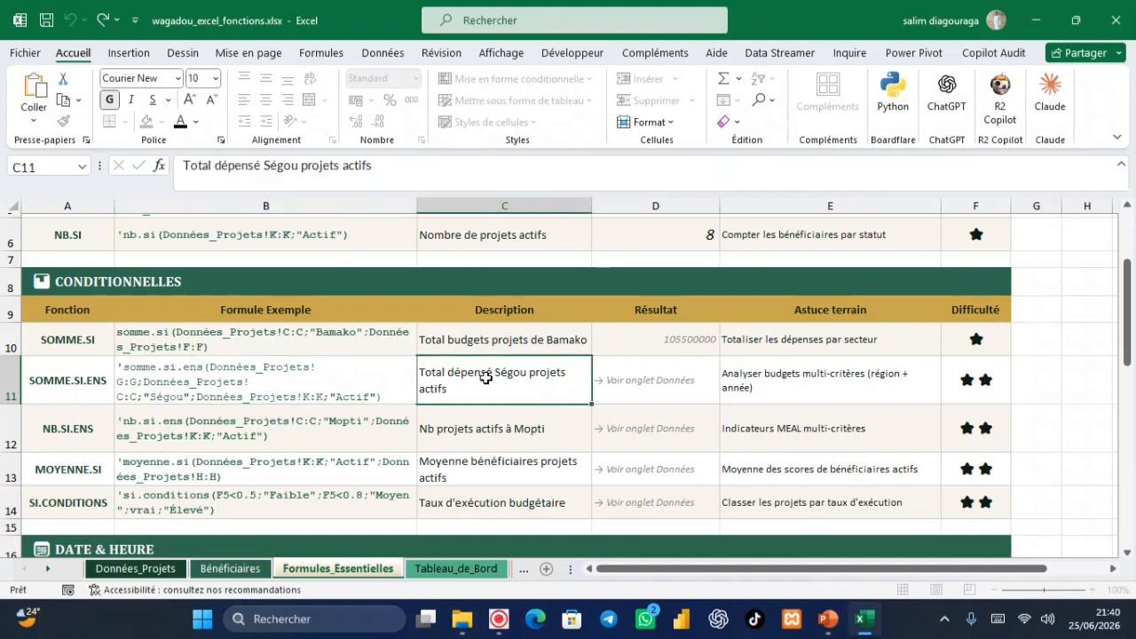
{"action": "left_click", "coordinate": [621, 373]}
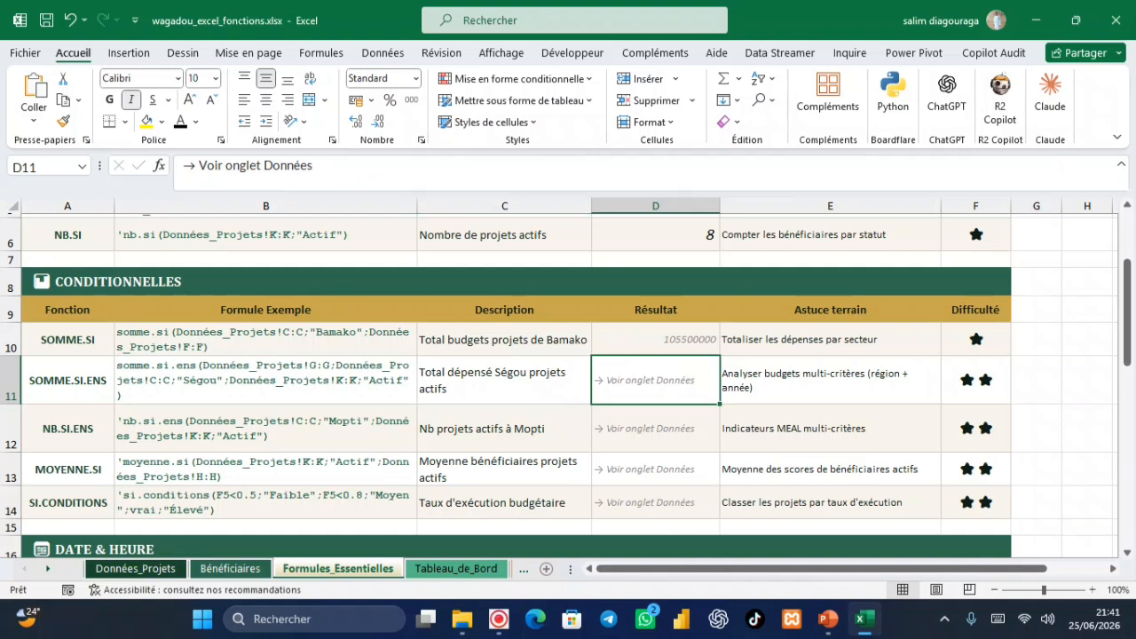
{"action": "key", "text": "ctrl+v"}
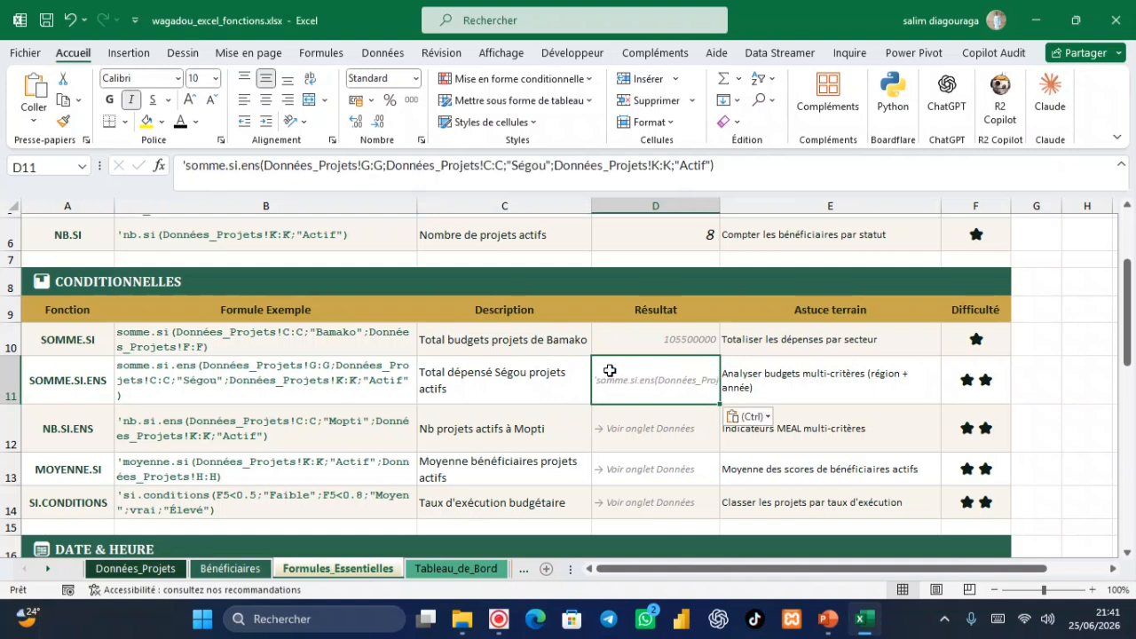
Step: Replace the leading apostrophe of the text in D11 with an equals sign to make it a formula
{"action": "left_click", "coordinate": [189, 163]}
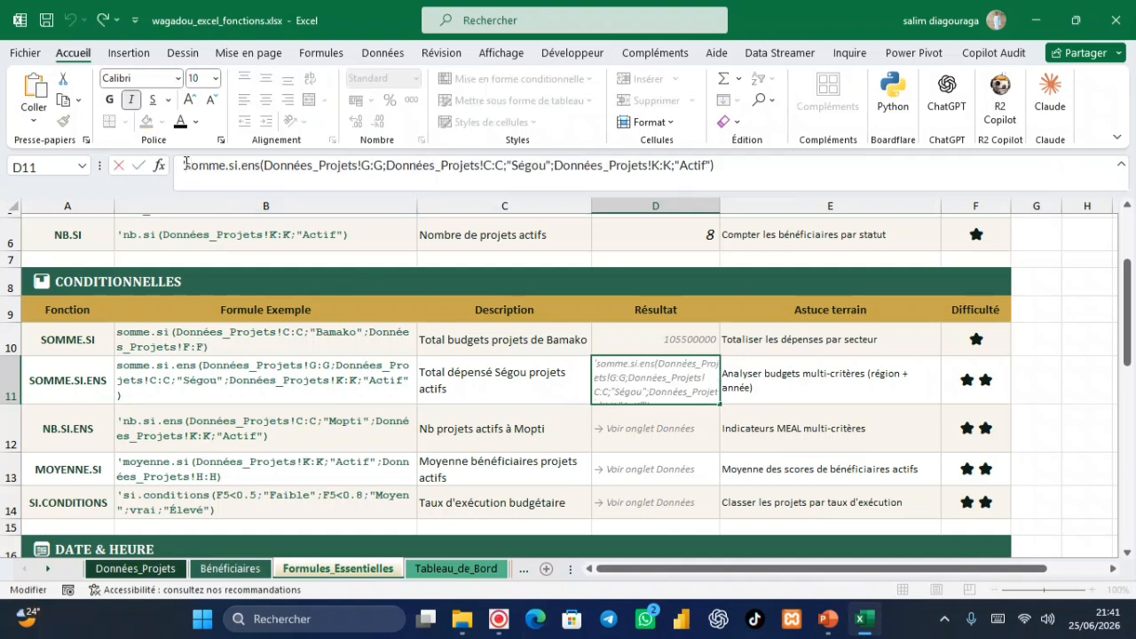
{"action": "key", "text": "BackSpace"}
{"action": "type", "text": ")"}
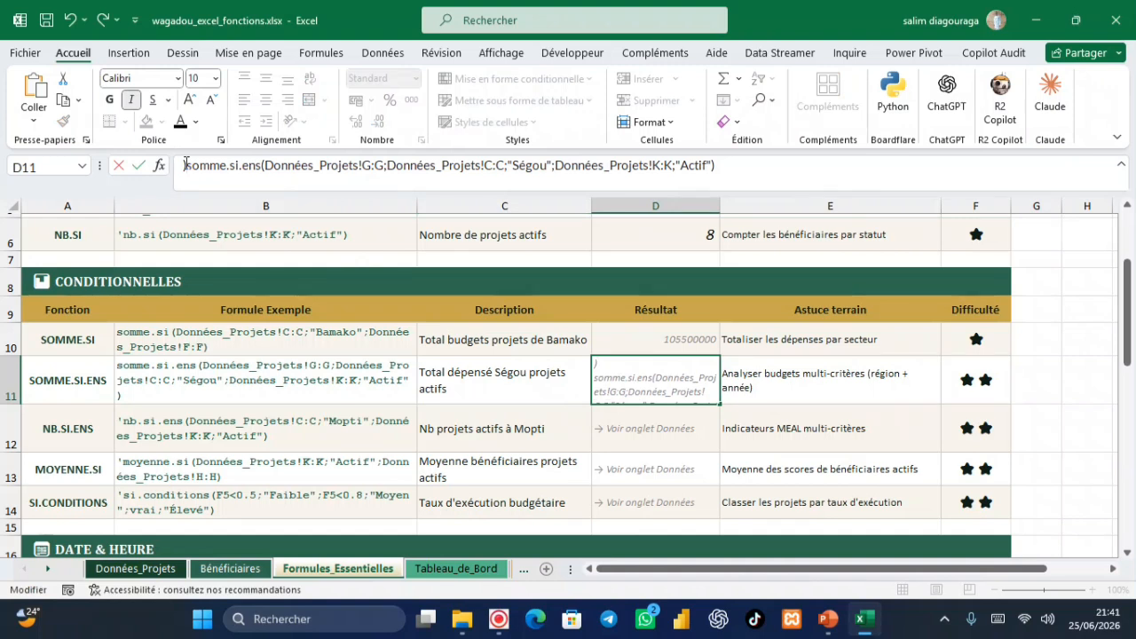
{"action": "key", "text": "BackSpace"}
{"action": "type", "text": "="}
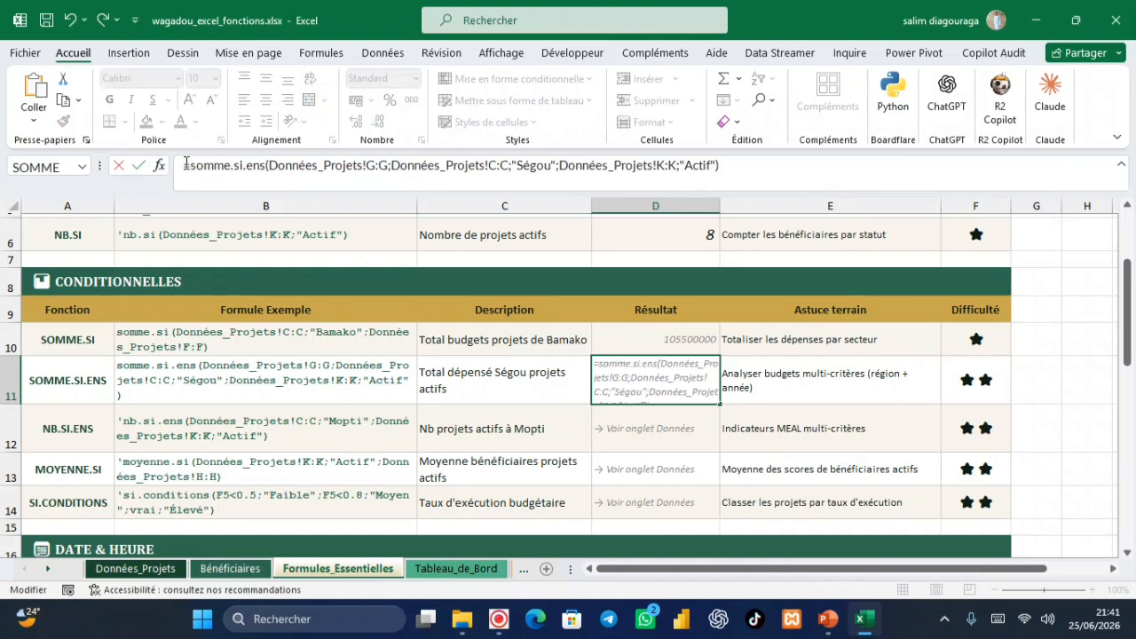
Step: Examine the sum range and criteria arguments of the D11 formula against the Dépensé, Région and Statut columns of Données_Projets
{"action": "left_click", "coordinate": [390, 167]}
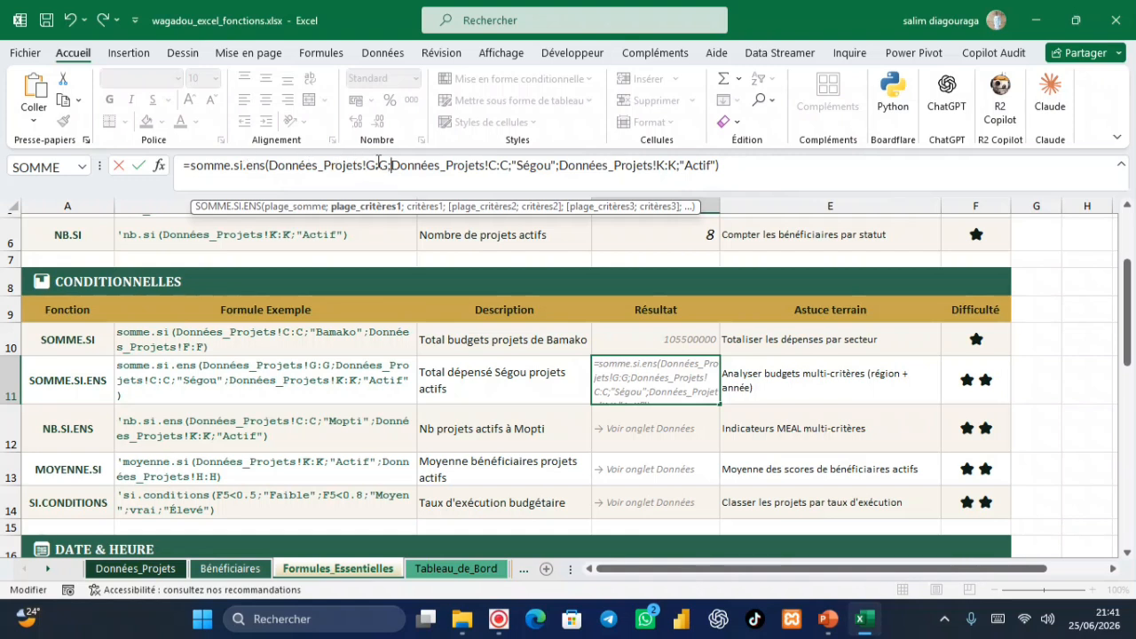
{"action": "left_click", "coordinate": [125, 571]}
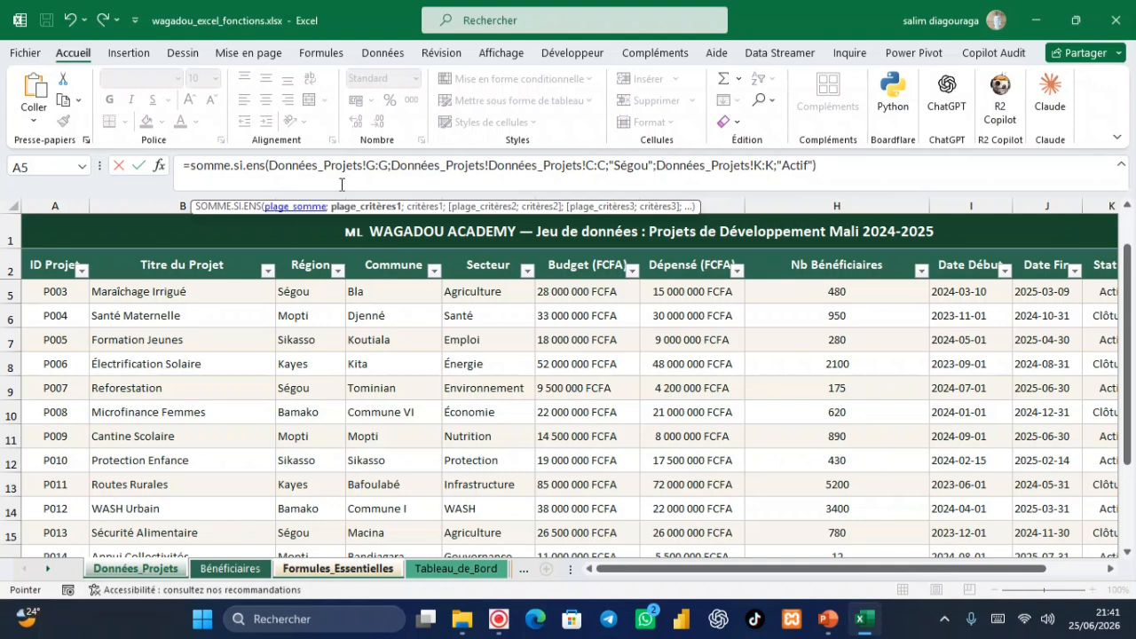
{"action": "left_click", "coordinate": [363, 165]}
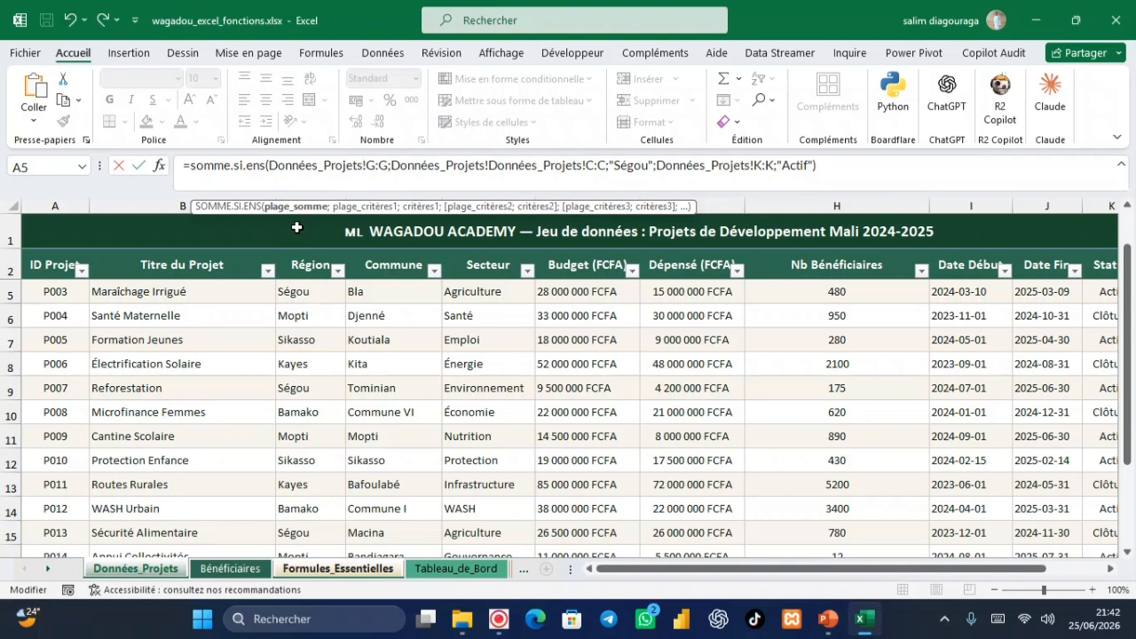
{"action": "left_click", "coordinate": [624, 167]}
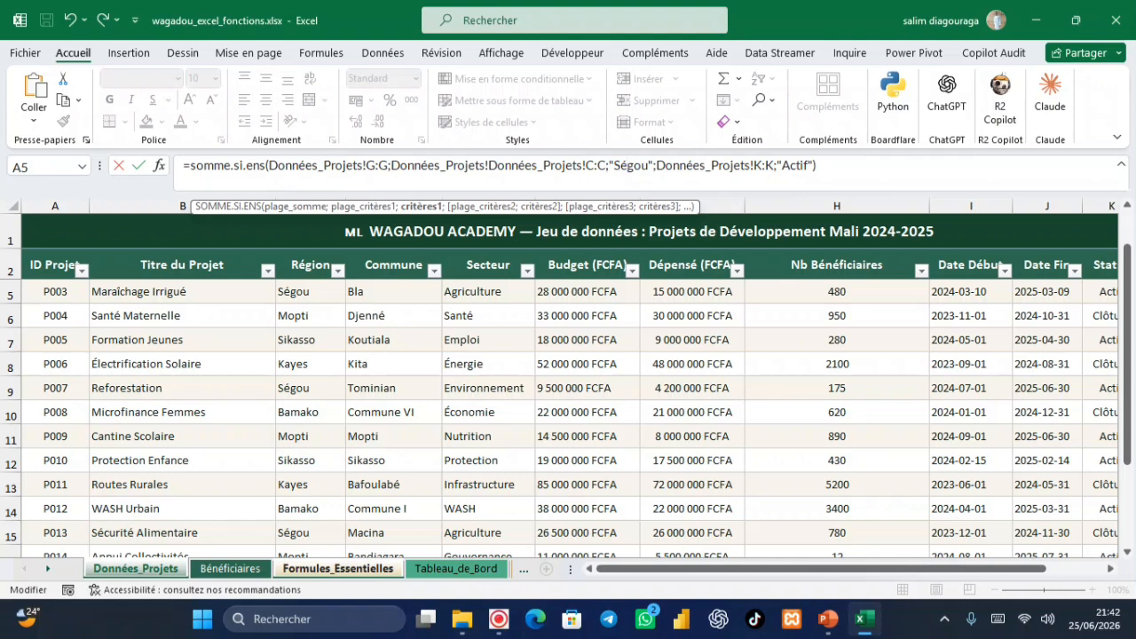
{"action": "left_click", "coordinate": [639, 167]}
{"action": "left_click", "coordinate": [1109, 569]}
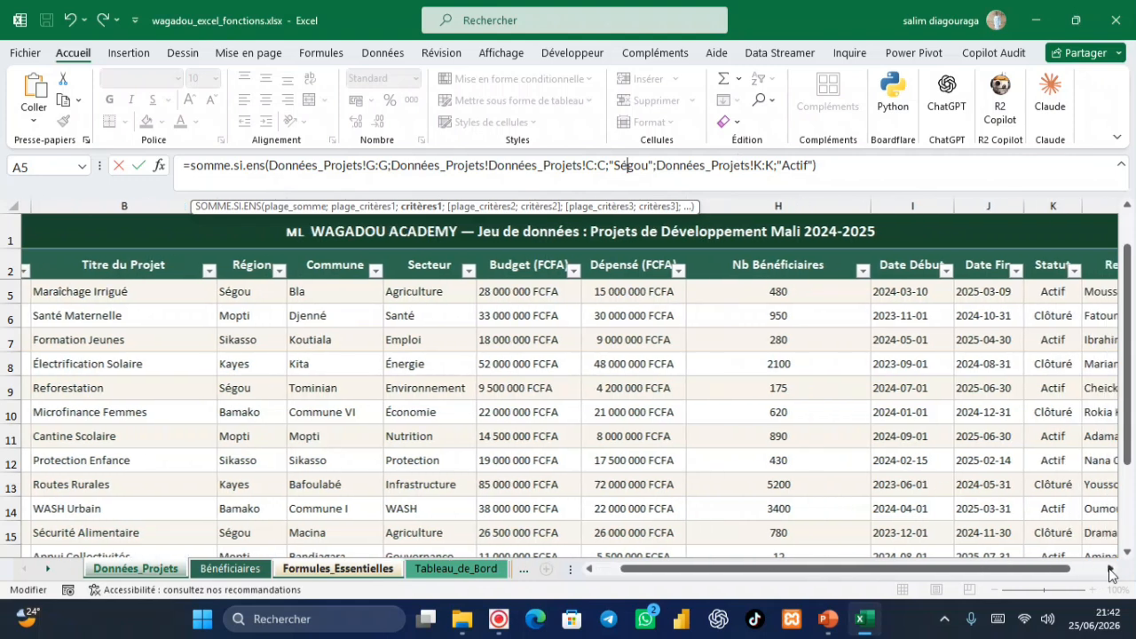
{"action": "left_click", "coordinate": [1109, 569]}
{"action": "left_click", "coordinate": [1109, 569]}
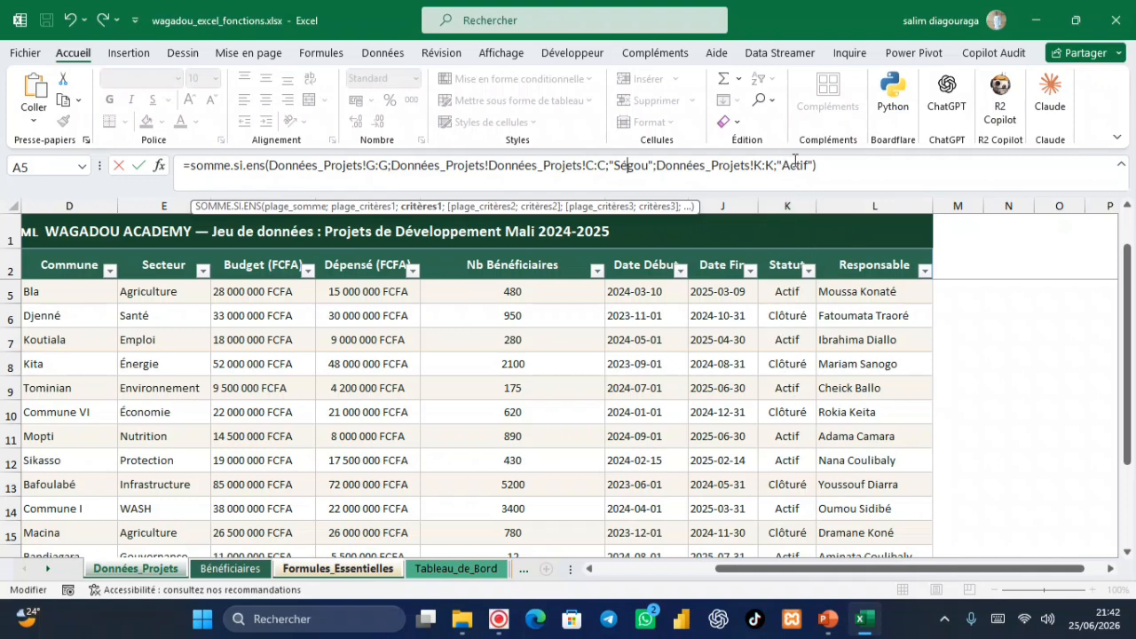
Step: Try to validate the SOMME.SI.ENS formula in D11 with the repeated Données_Projets! prefix before C:C
{"action": "key", "text": "Return"}
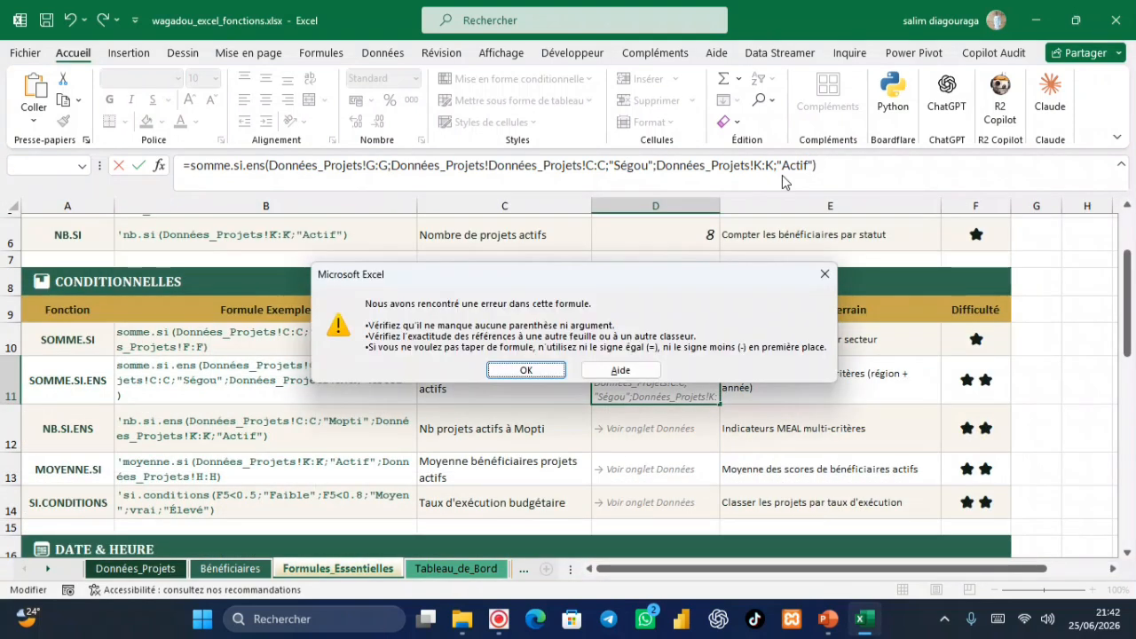
{"action": "left_click", "coordinate": [525, 370]}
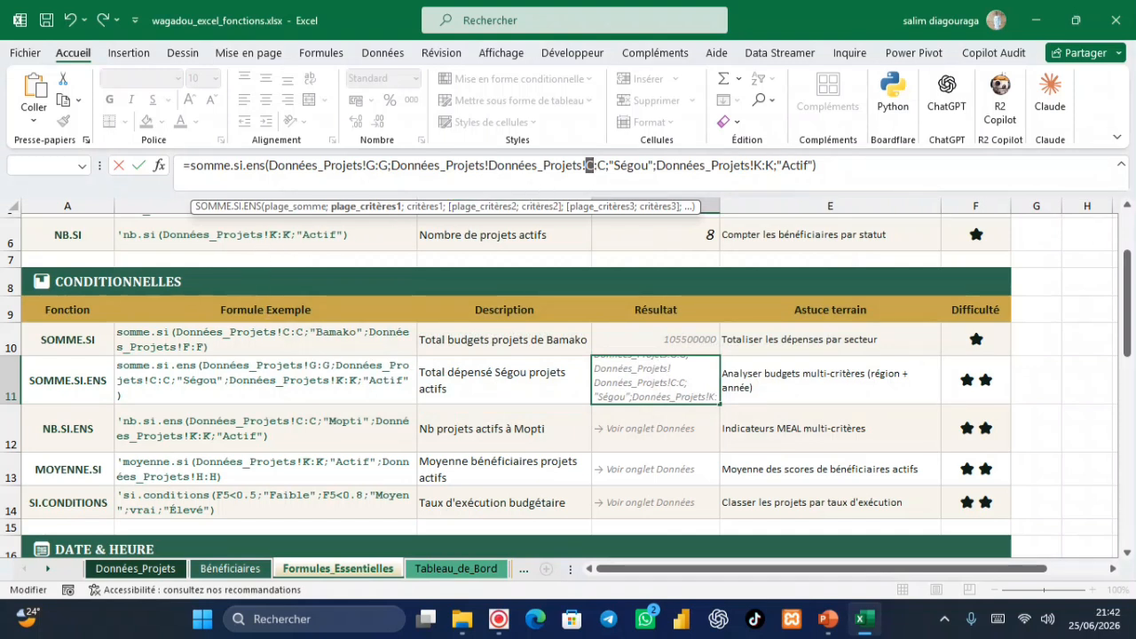
{"action": "left_click", "coordinate": [597, 169]}
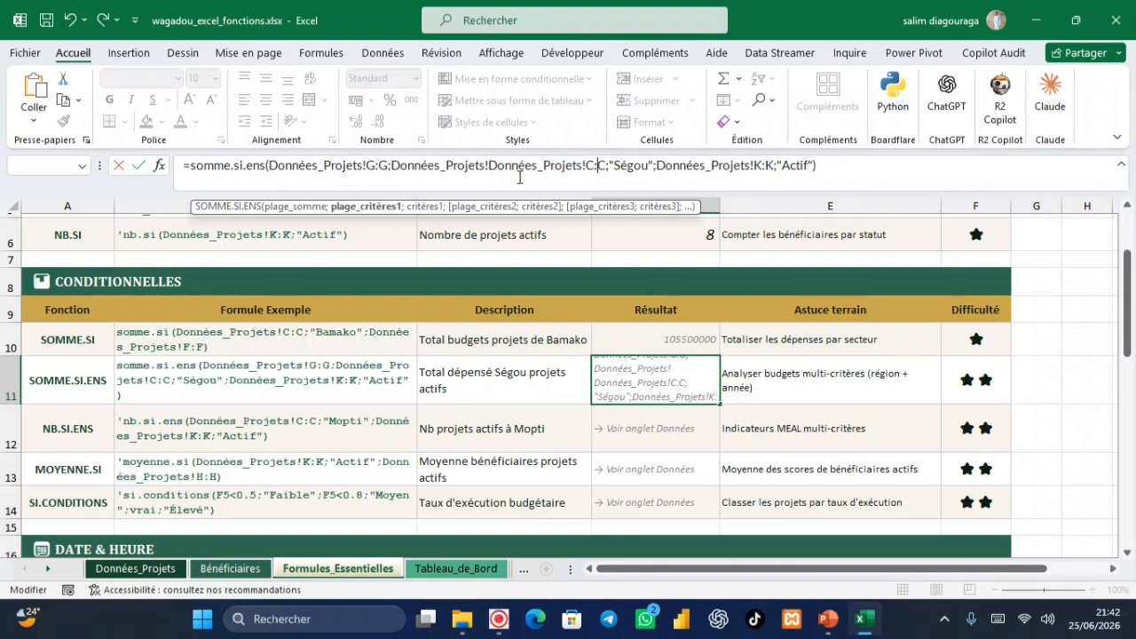
{"action": "key", "text": "Return"}
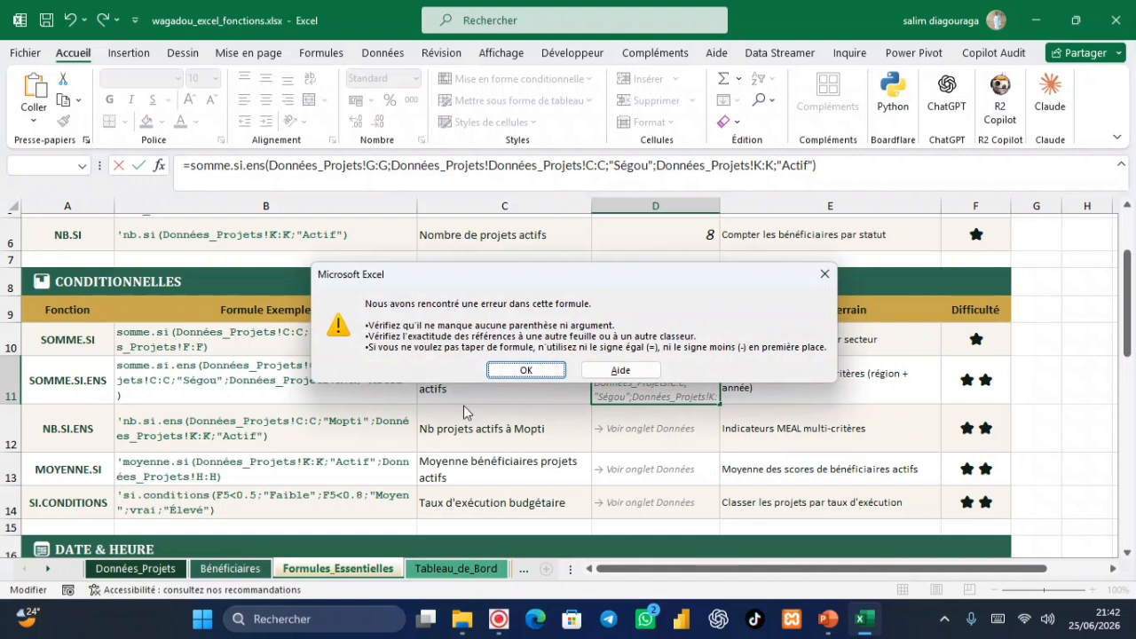
{"action": "left_click", "coordinate": [508, 370]}
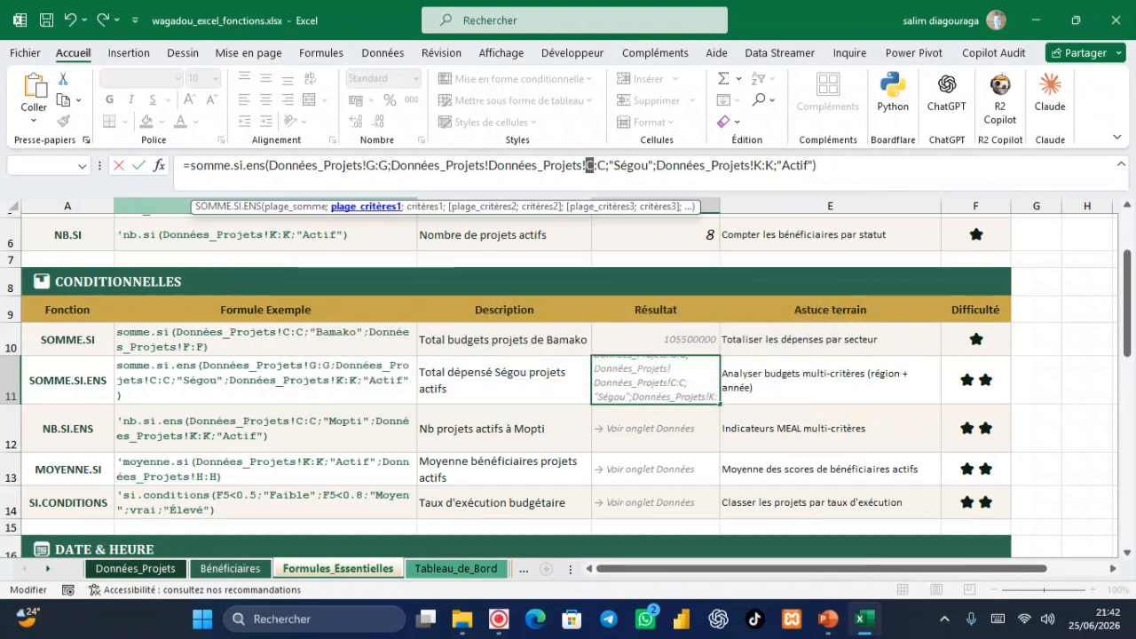
Step: Examine the sum range, criteria ranges and criteria of the SOMME.SI.ENS formula in D11 argument by argument
{"action": "left_click", "coordinate": [311, 213]}
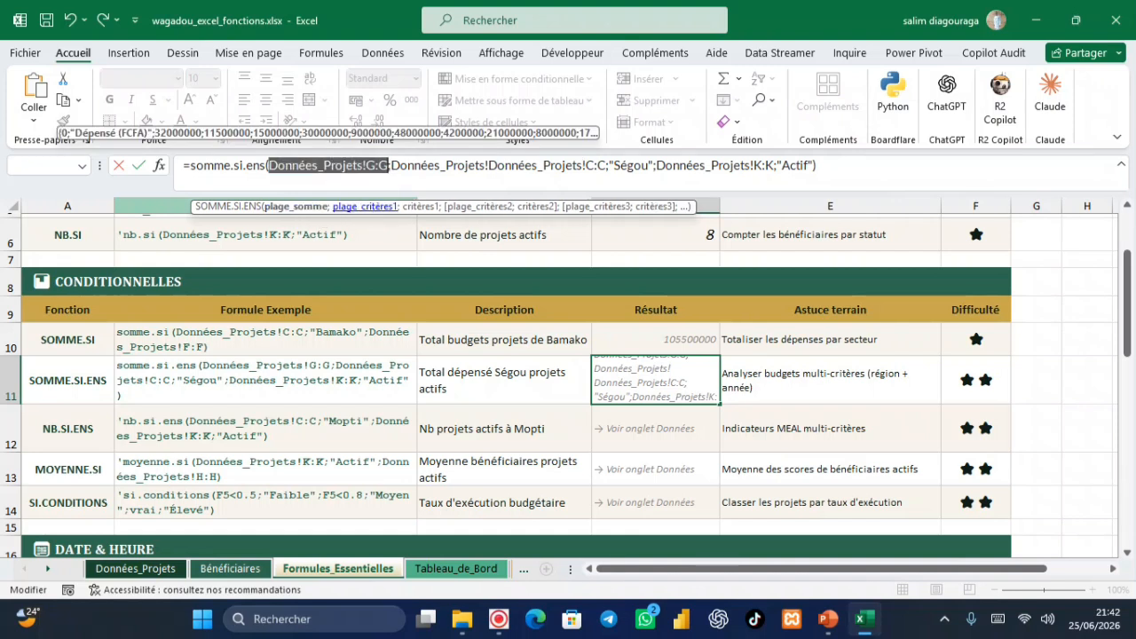
{"action": "left_click", "coordinate": [371, 207]}
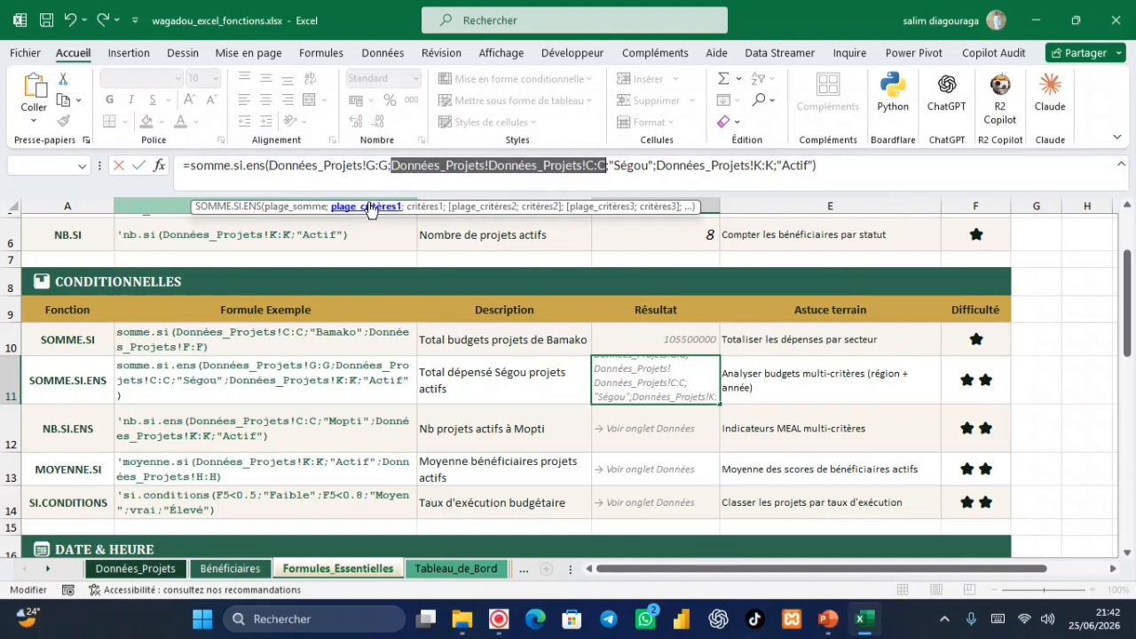
{"action": "left_click", "coordinate": [433, 206]}
{"action": "left_click", "coordinate": [477, 208]}
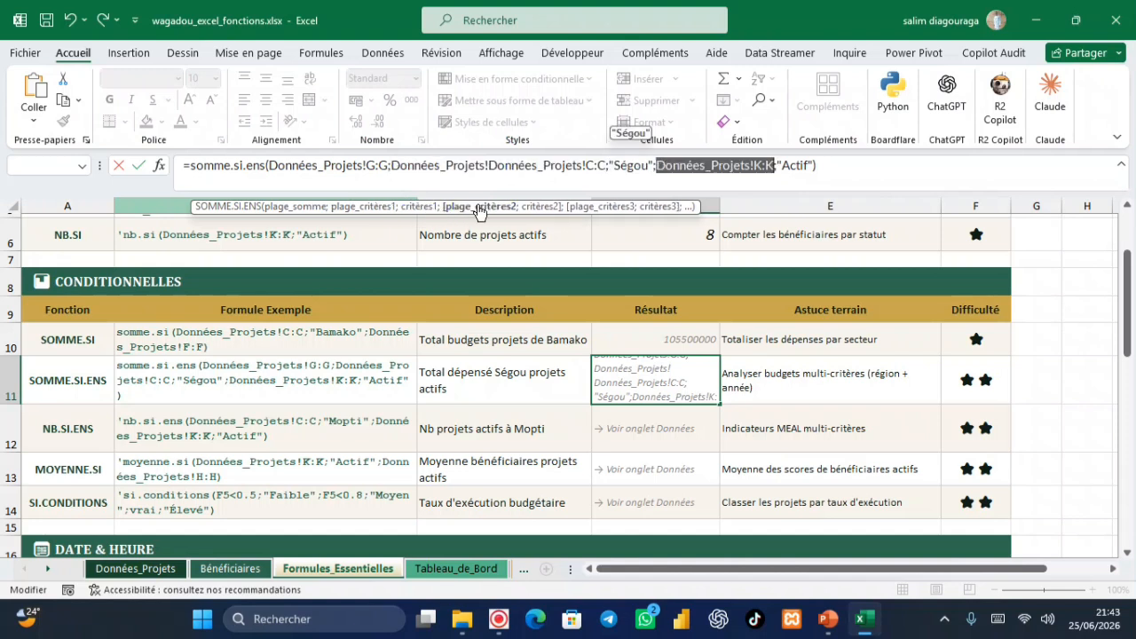
{"action": "left_click", "coordinate": [538, 210]}
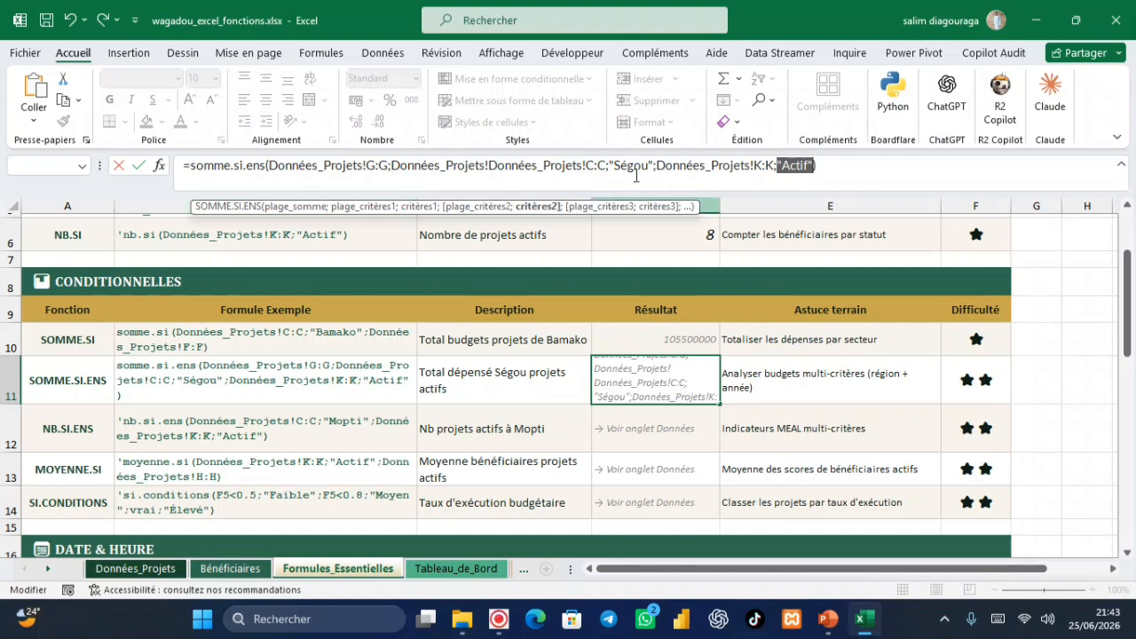
{"action": "left_click", "coordinate": [807, 169]}
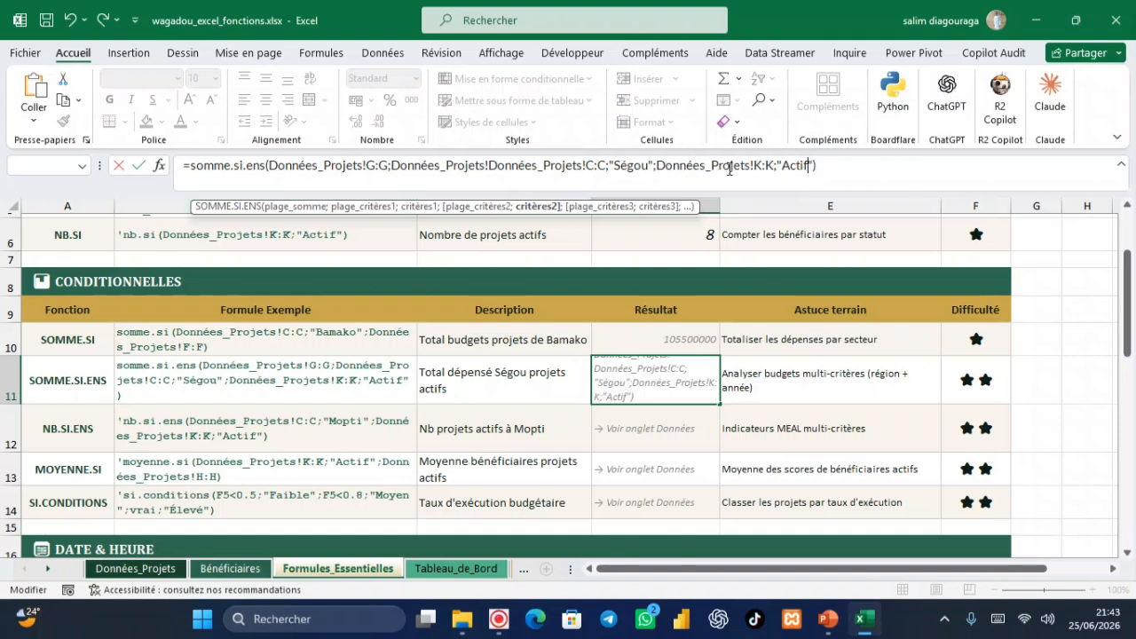
Step: Try to re-pick the first criteria range of the D11 formula and validate it with Formules_Essentielles! before C:C
{"action": "left_click", "coordinate": [548, 167]}
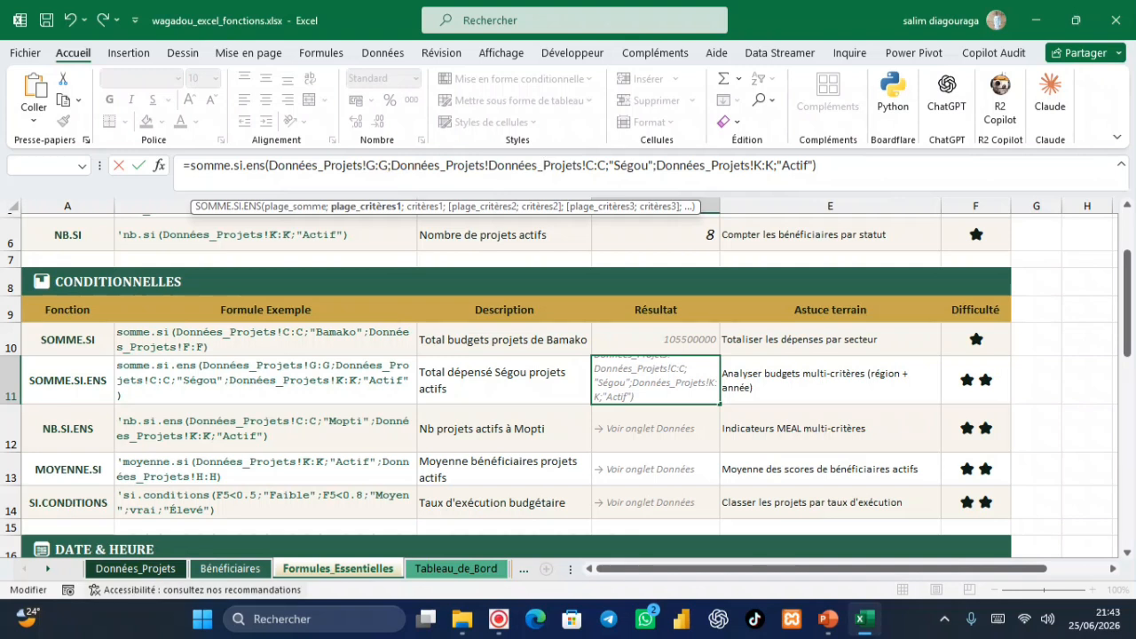
{"action": "left_click", "coordinate": [149, 568]}
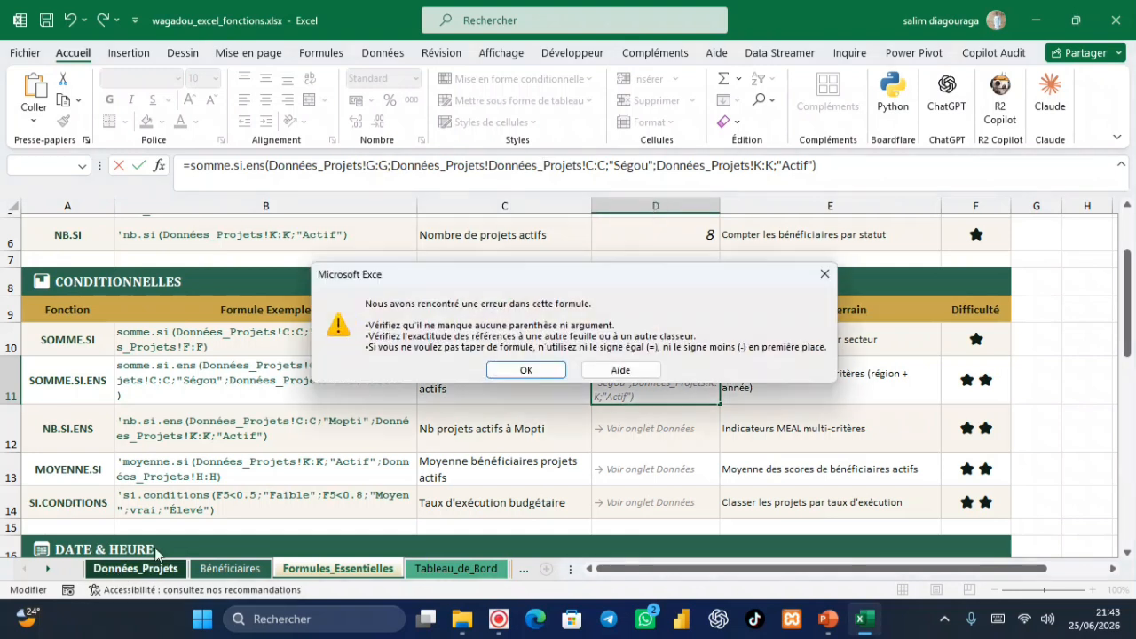
{"action": "left_click", "coordinate": [495, 376]}
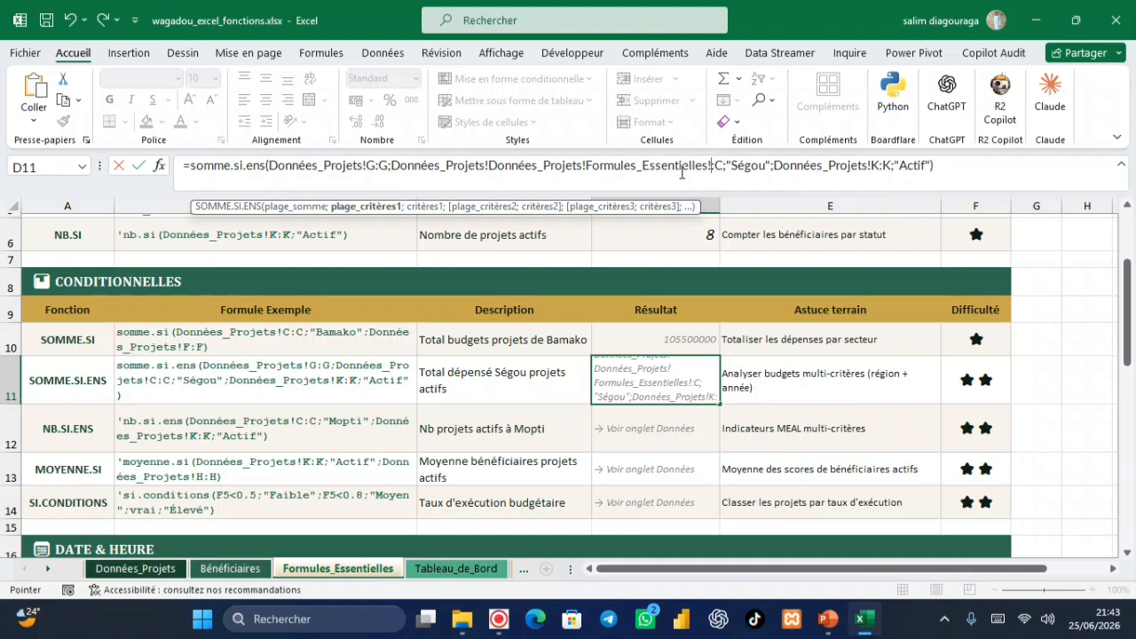
{"action": "type", "text": "C"}
{"action": "key", "text": "Return"}
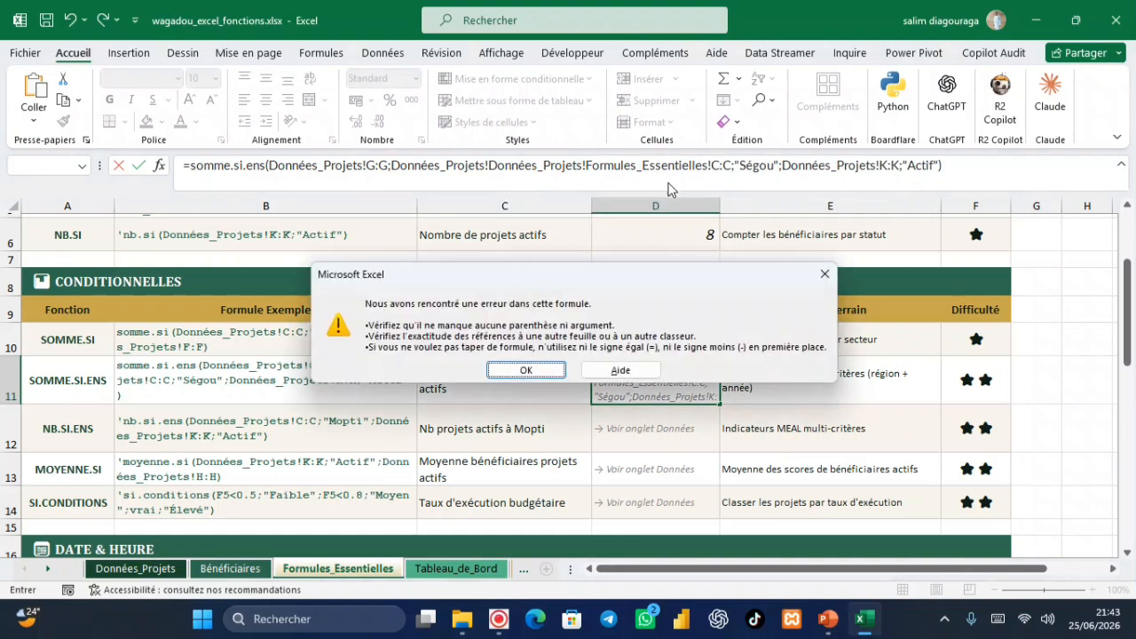
{"action": "left_click", "coordinate": [522, 369]}
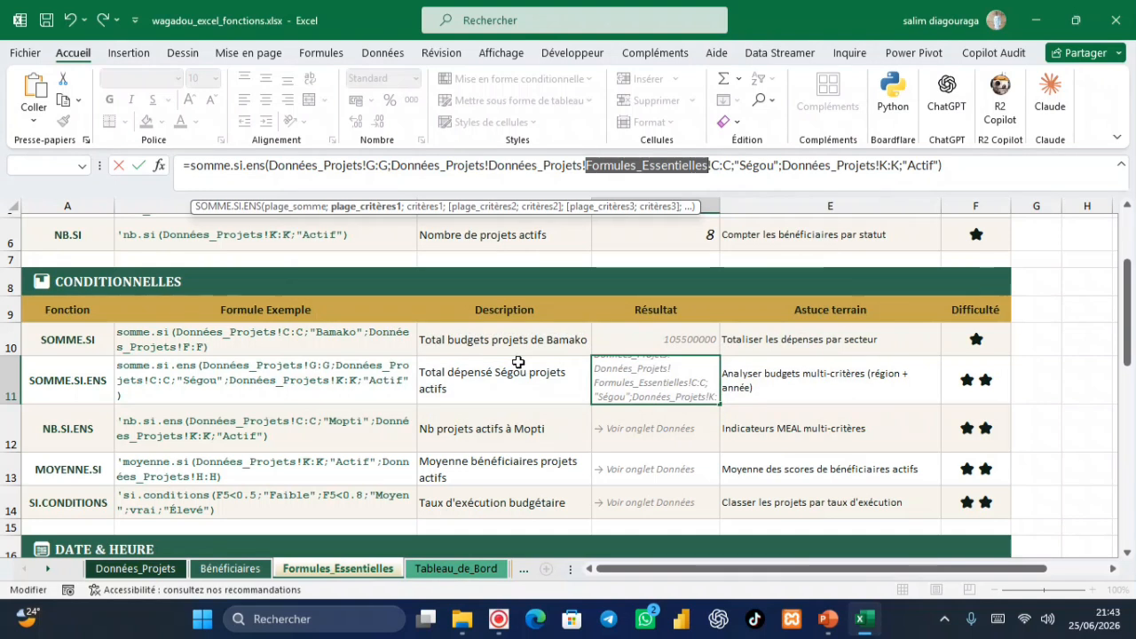
Step: Remove the Formules_Essentielles! prefix before C:C in the D11 formula and try to validate it again
{"action": "left_click", "coordinate": [708, 168]}
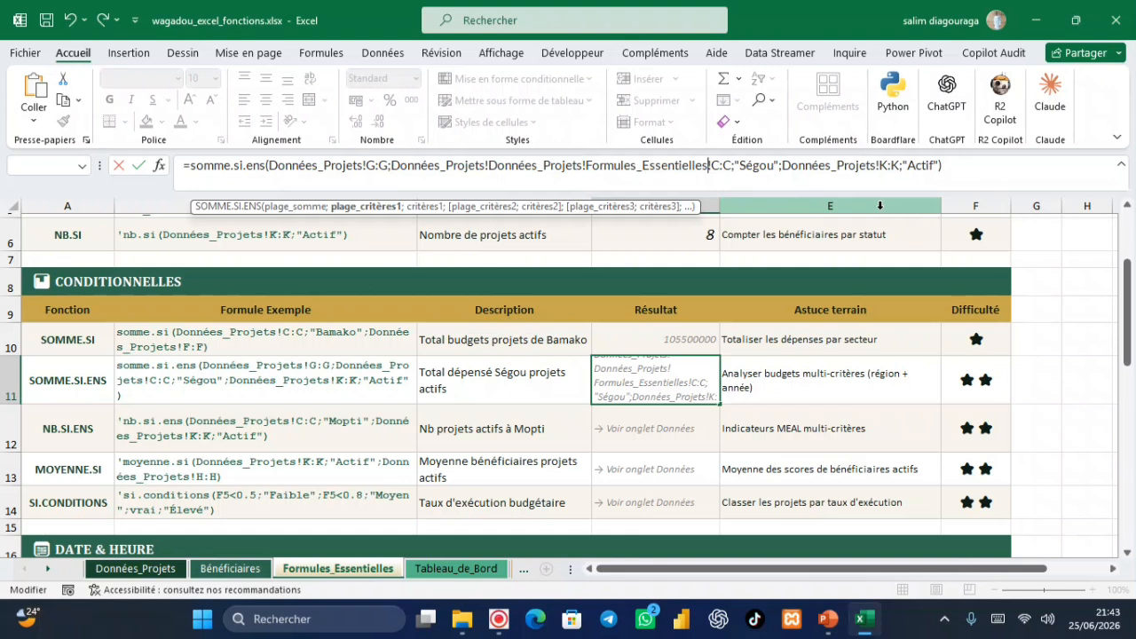
{"action": "key", "text": "BackSpace"}
{"action": "key", "text": "BackSpace"}
{"action": "key", "text": "BackSpace"}
{"action": "key", "text": "BackSpace"}
{"action": "key", "text": "BackSpace"}
{"action": "key", "text": "BackSpace"}
{"action": "key", "text": "BackSpace"}
{"action": "key", "text": "BackSpace"}
{"action": "key", "text": "BackSpace"}
{"action": "key", "text": "BackSpace"}
{"action": "key", "text": "BackSpace"}
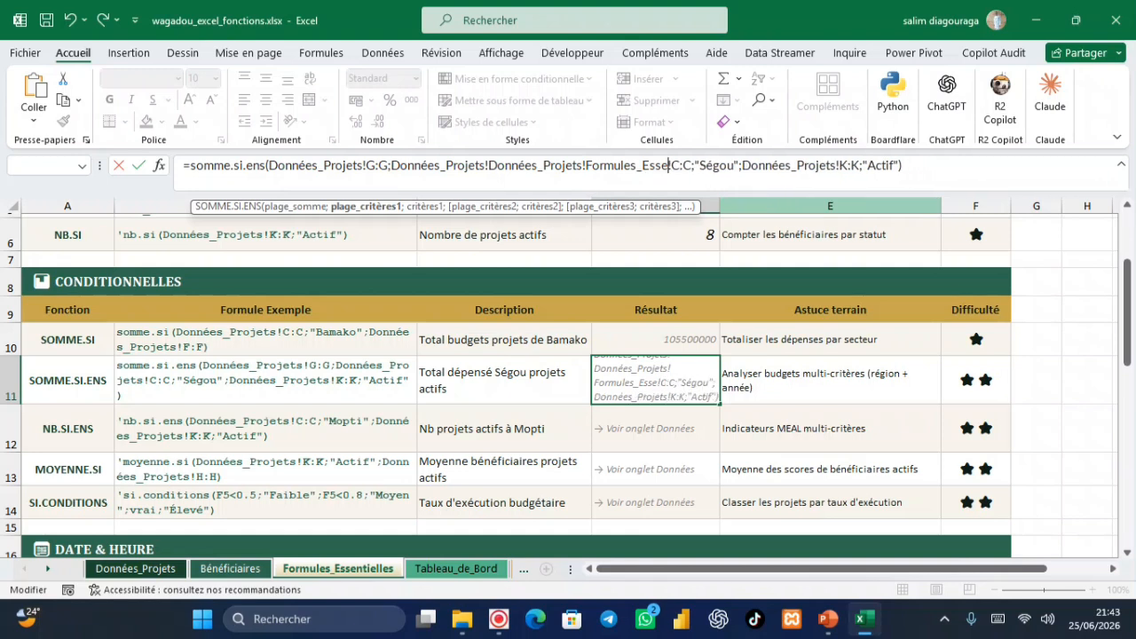
{"action": "key", "text": "BackSpace"}
{"action": "key", "text": "BackSpace"}
{"action": "key", "text": "BackSpace"}
{"action": "key", "text": "BackSpace"}
{"action": "key", "text": "BackSpace"}
{"action": "key", "text": "BackSpace"}
{"action": "key", "text": "BackSpace"}
{"action": "key", "text": "BackSpace"}
{"action": "key", "text": "BackSpace"}
{"action": "key", "text": "BackSpace"}
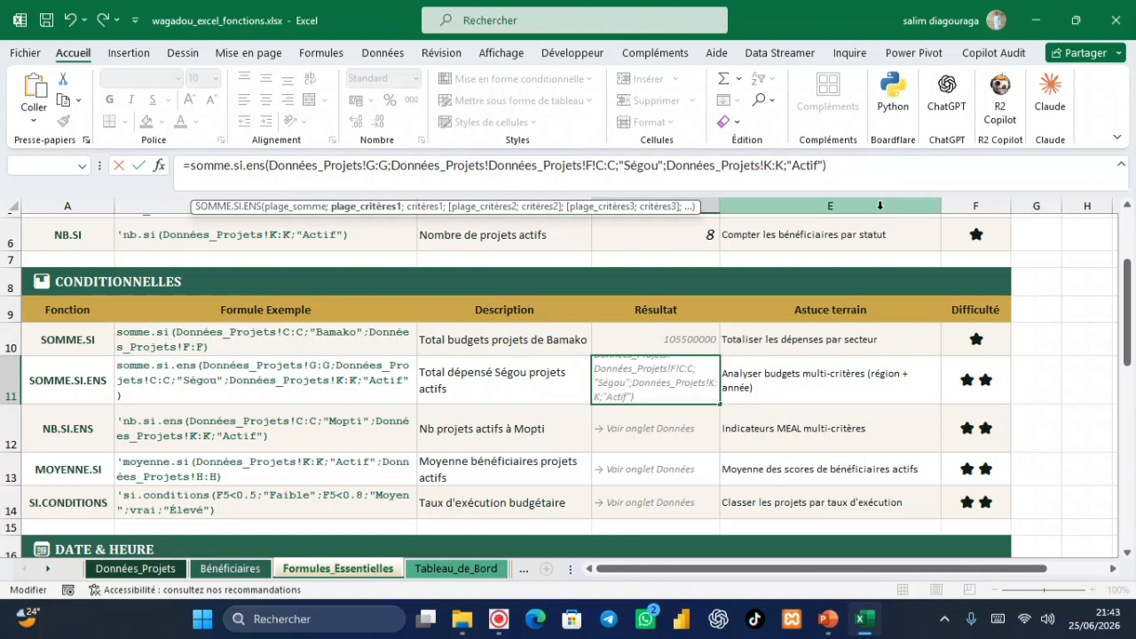
{"action": "key", "text": "BackSpace"}
{"action": "key", "text": "Return"}
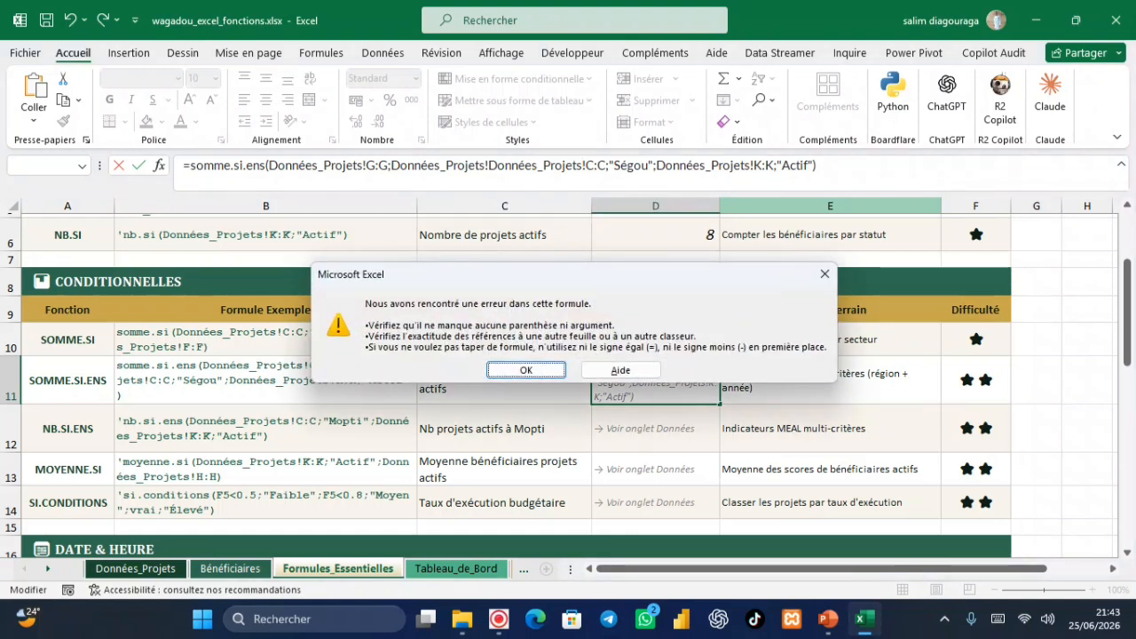
{"action": "left_click", "coordinate": [540, 368]}
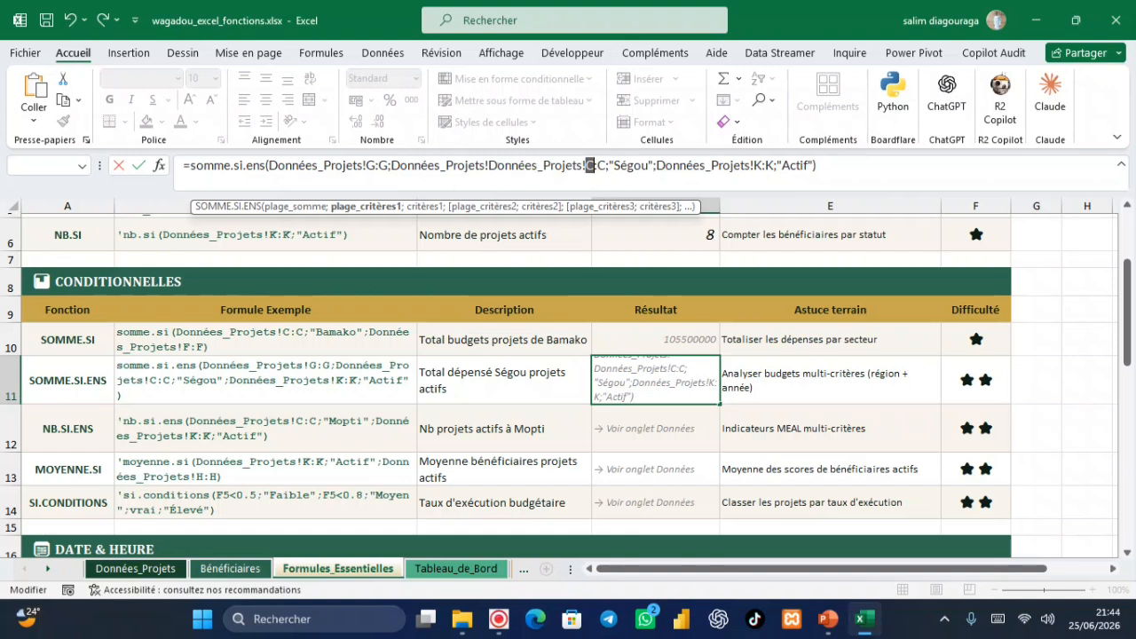
Step: Clear the entire first criteria range of the D11 formula, keeping the semicolons between G:G and "Ségou"
{"action": "left_click", "coordinate": [607, 167]}
{"action": "type", "text": ";"}
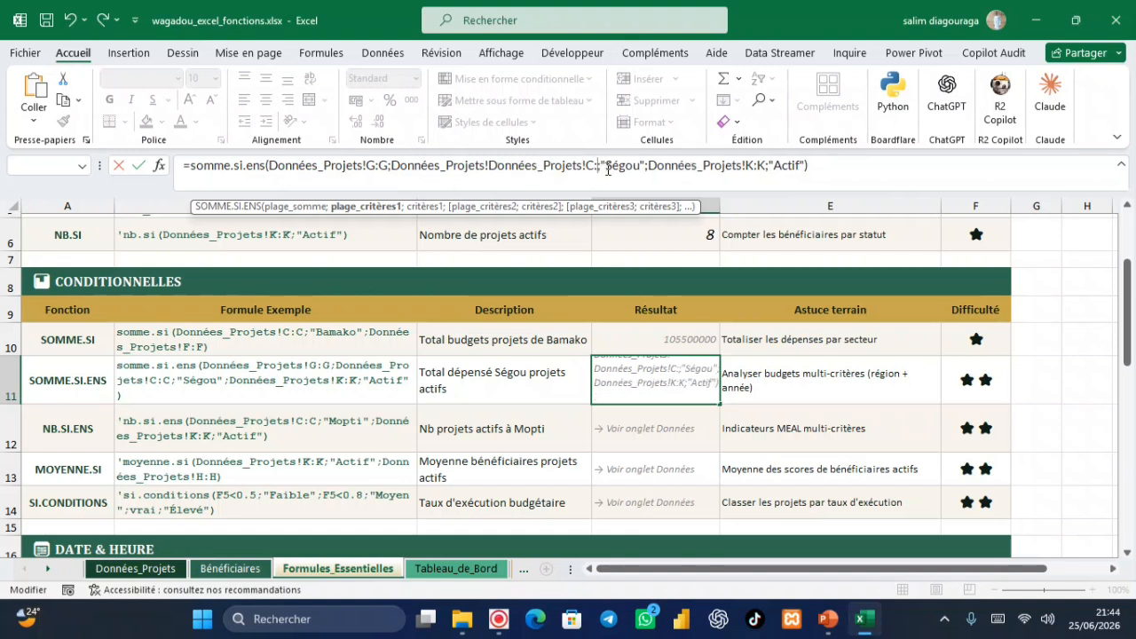
{"action": "key", "text": "BackSpace"}
{"action": "key", "text": "BackSpace"}
{"action": "key", "text": "BackSpace"}
{"action": "key", "text": "BackSpace"}
{"action": "key", "text": "BackSpace"}
{"action": "key", "text": "BackSpace"}
{"action": "key", "text": "BackSpace"}
{"action": "key", "text": "BackSpace"}
{"action": "key", "text": "BackSpace"}
{"action": "key", "text": "BackSpace"}
{"action": "key", "text": "BackSpace"}
{"action": "key", "text": "BackSpace"}
{"action": "key", "text": "BackSpace"}
{"action": "key", "text": "BackSpace"}
{"action": "key", "text": "BackSpace"}
{"action": "key", "text": "BackSpace"}
{"action": "key", "text": "BackSpace"}
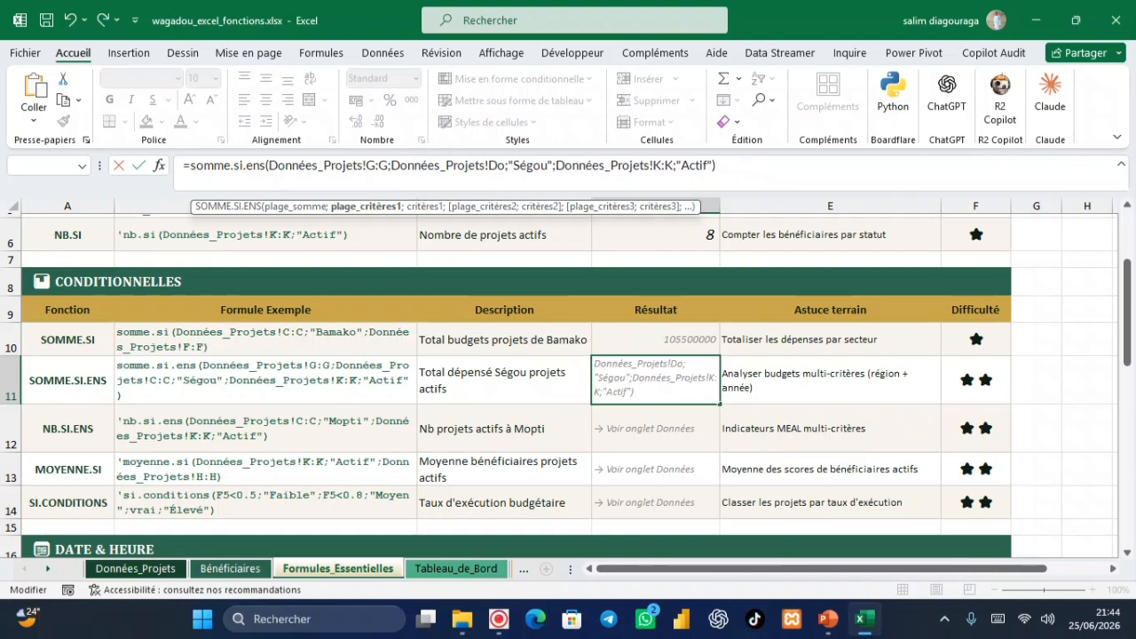
{"action": "key", "text": "BackSpace"}
{"action": "key", "text": "BackSpace"}
{"action": "key", "text": "BackSpace"}
{"action": "key", "text": "BackSpace"}
{"action": "key", "text": "BackSpace"}
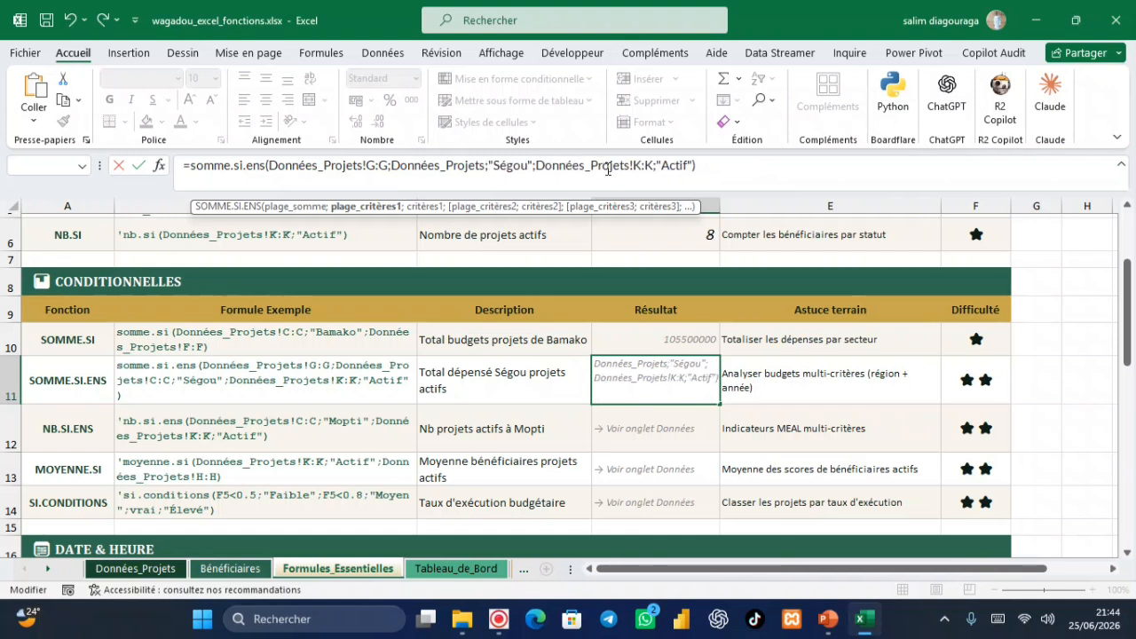
{"action": "key", "text": "BackSpace"}
{"action": "key", "text": "BackSpace"}
{"action": "key", "text": "BackSpace"}
{"action": "key", "text": "BackSpace"}
{"action": "key", "text": "BackSpace"}
{"action": "key", "text": "BackSpace"}
{"action": "key", "text": "BackSpace"}
{"action": "key", "text": "BackSpace"}
{"action": "key", "text": "BackSpace"}
{"action": "key", "text": "BackSpace"}
{"action": "key", "text": "BackSpace"}
{"action": "key", "text": "BackSpace"}
{"action": "type", "text": ";"}
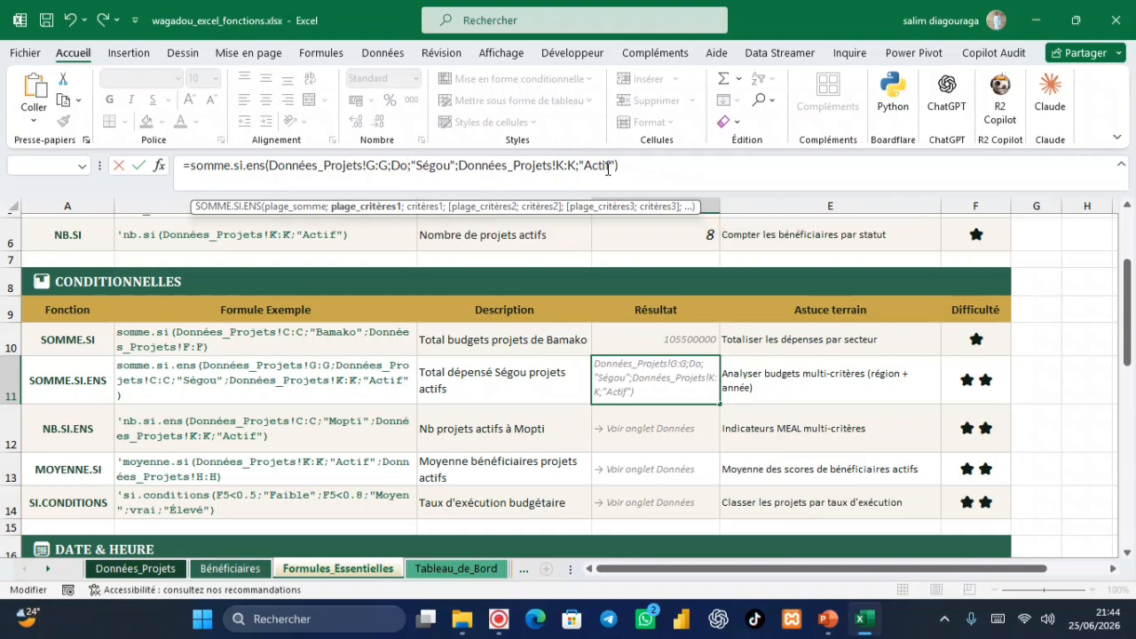
{"action": "key", "text": "BackSpace"}
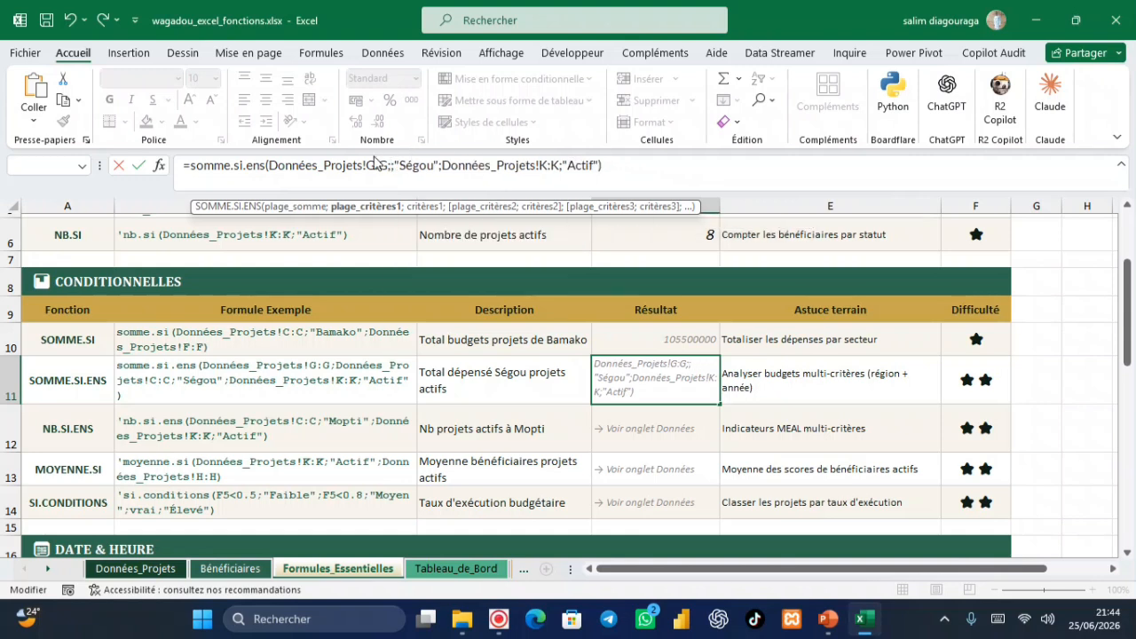
Step: Pick C5:C17 of the Région column in Données_Projets as the first criteria range and validate the D11 formula
{"action": "left_click", "coordinate": [136, 569]}
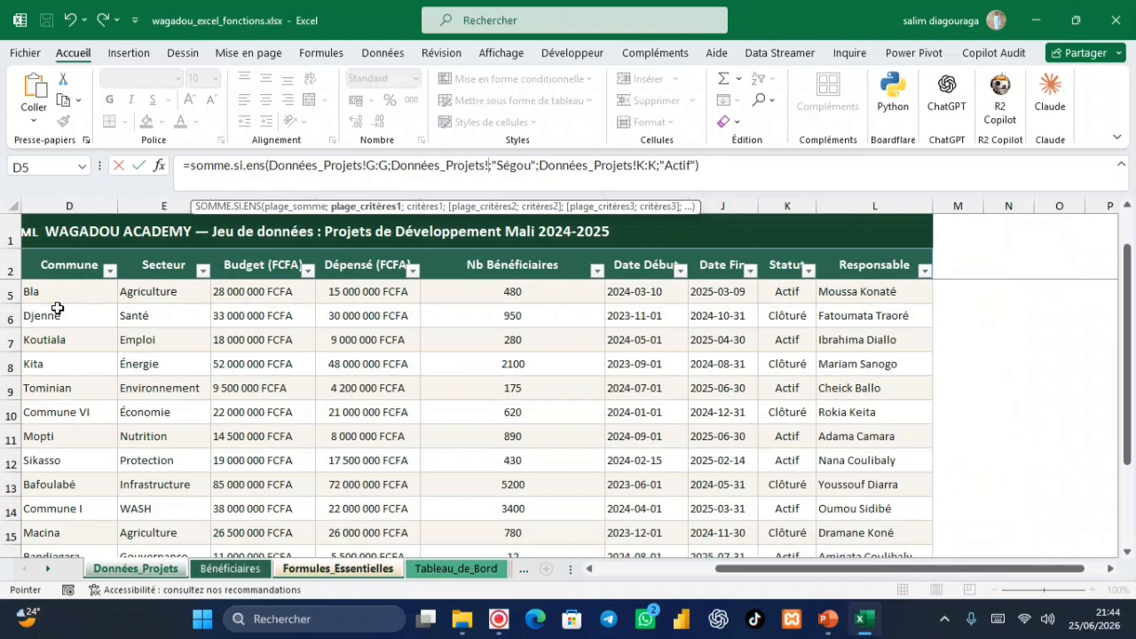
{"action": "left_click", "coordinate": [604, 572]}
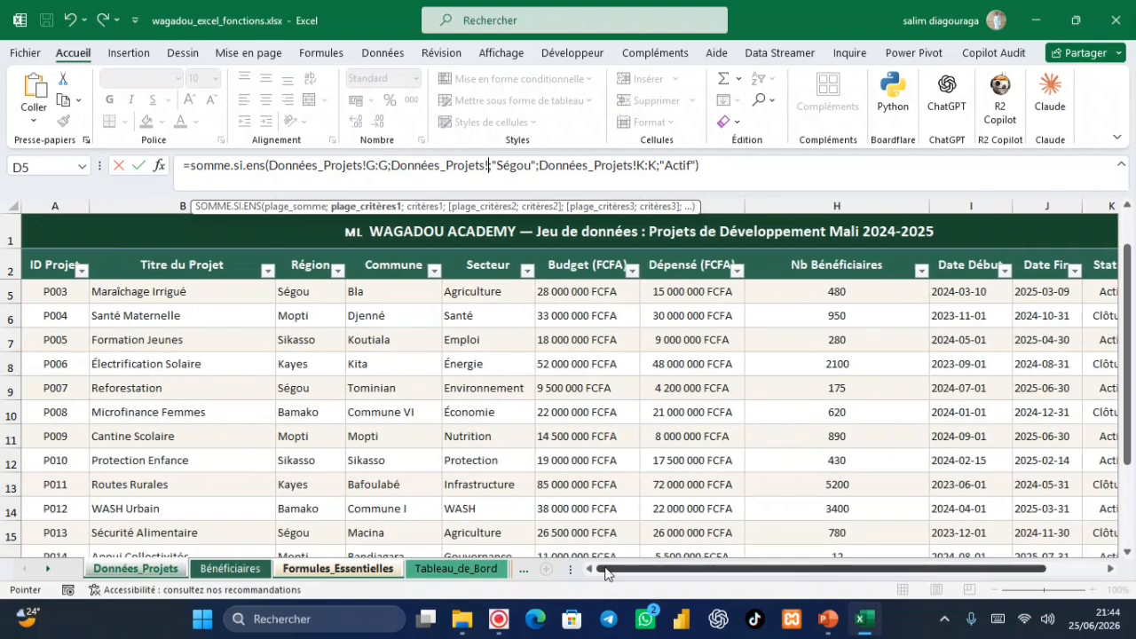
{"action": "left_click", "coordinate": [310, 292]}
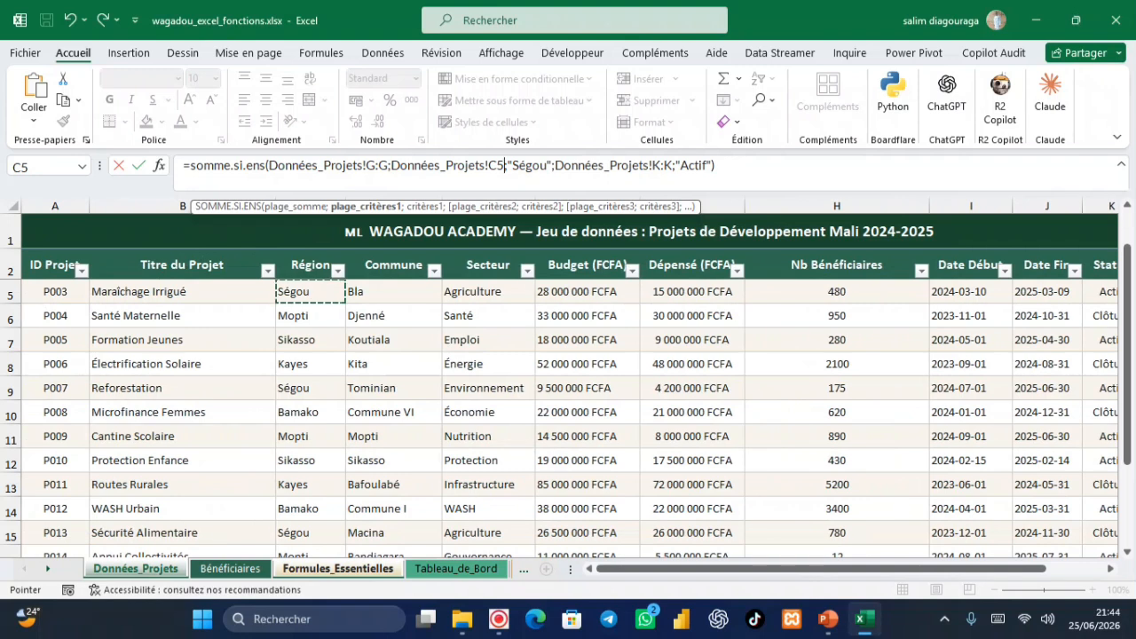
{"action": "left_click_drag", "start_coordinate": [310, 293], "coordinate": [293, 532]}
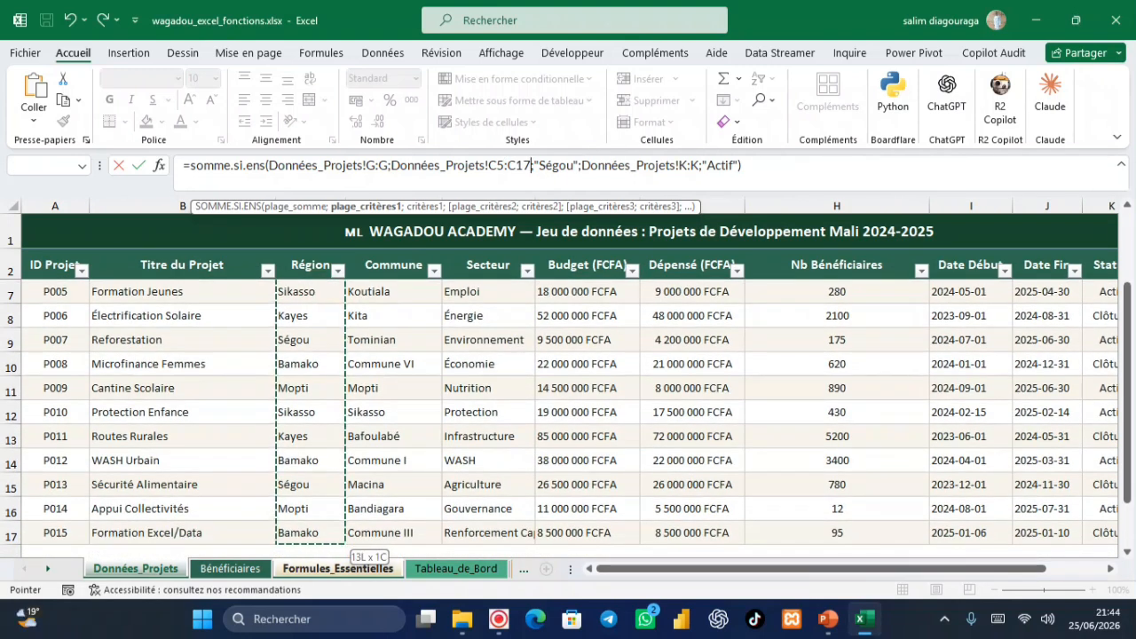
{"action": "key", "text": "Return"}
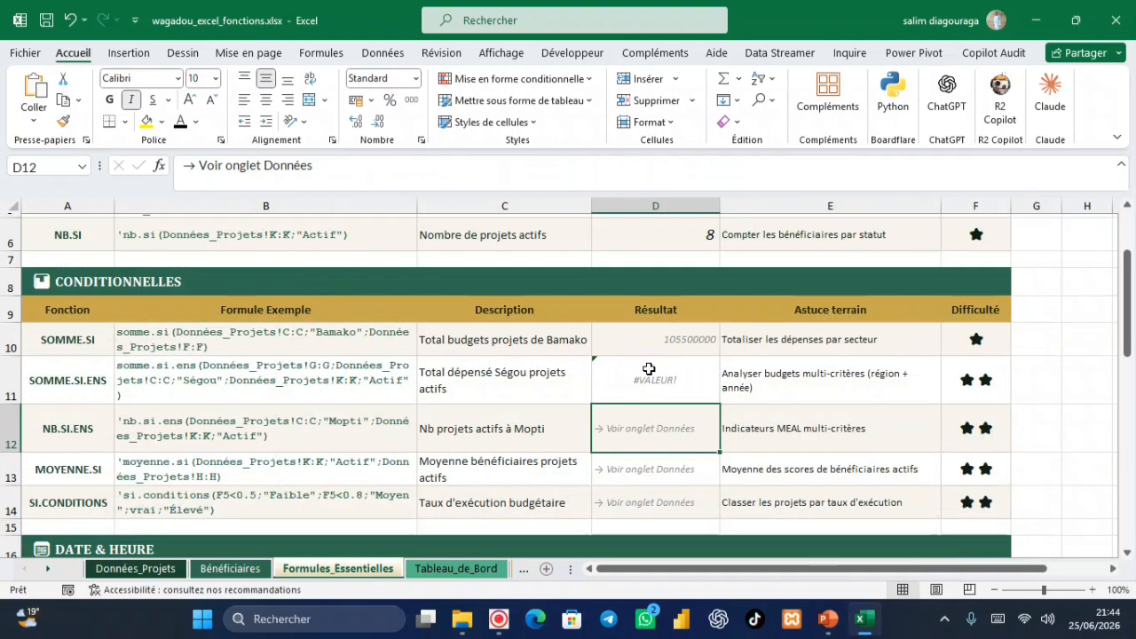
Step: Change the first criteria range in the D11 formula to the whole column C:C and validate it
{"action": "left_click", "coordinate": [604, 377]}
{"action": "double_click", "coordinate": [684, 377]}
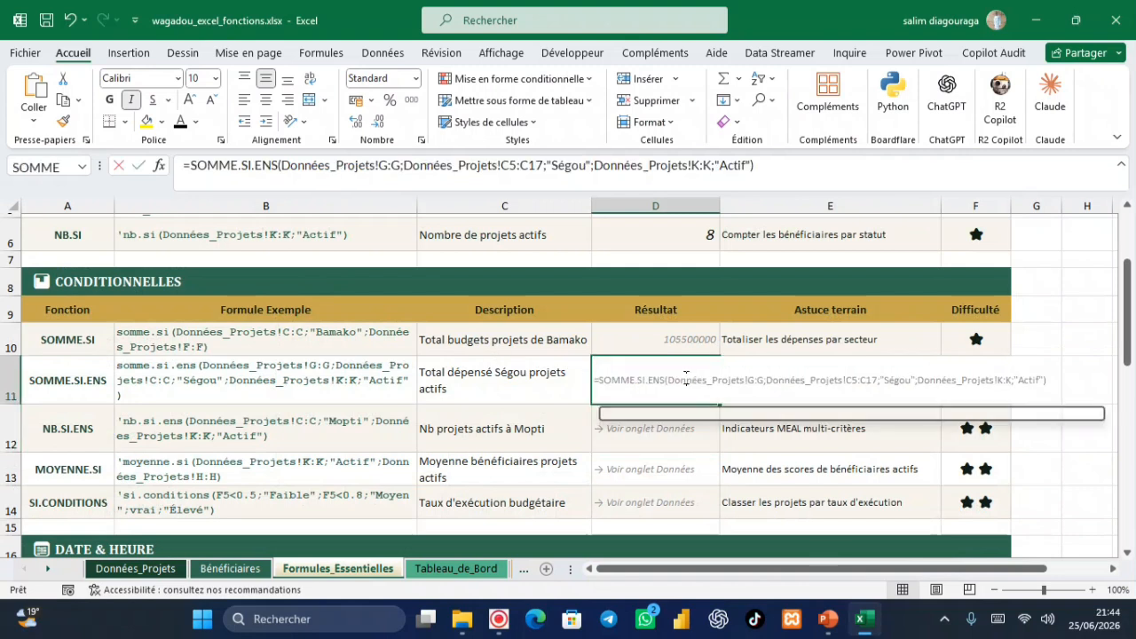
{"action": "left_click", "coordinate": [516, 167]}
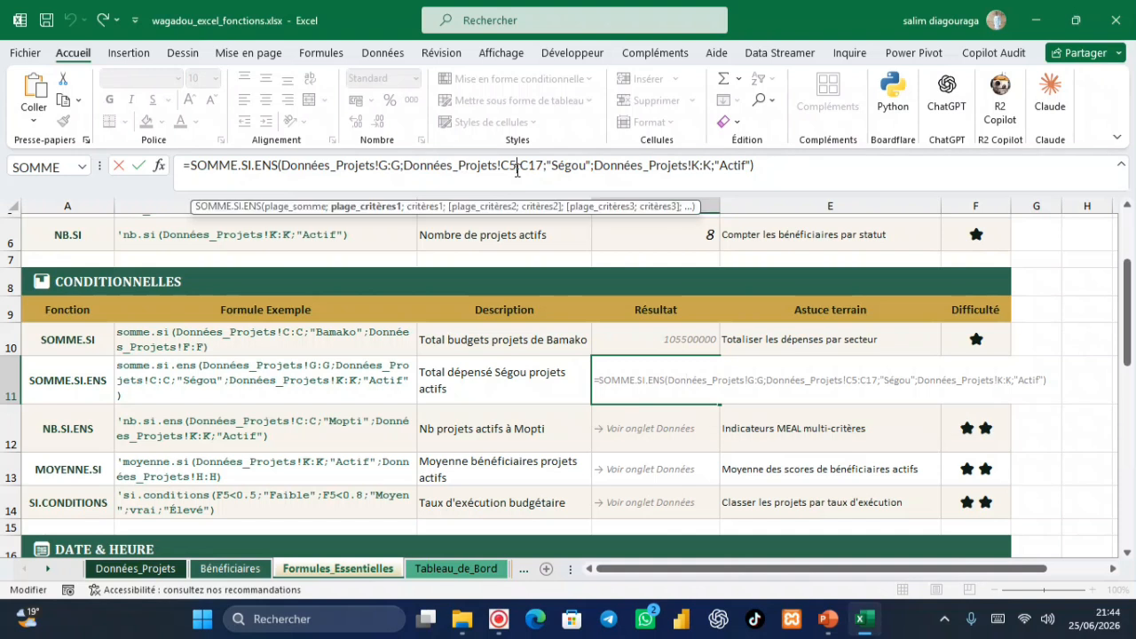
{"action": "key", "text": "BackSpace"}
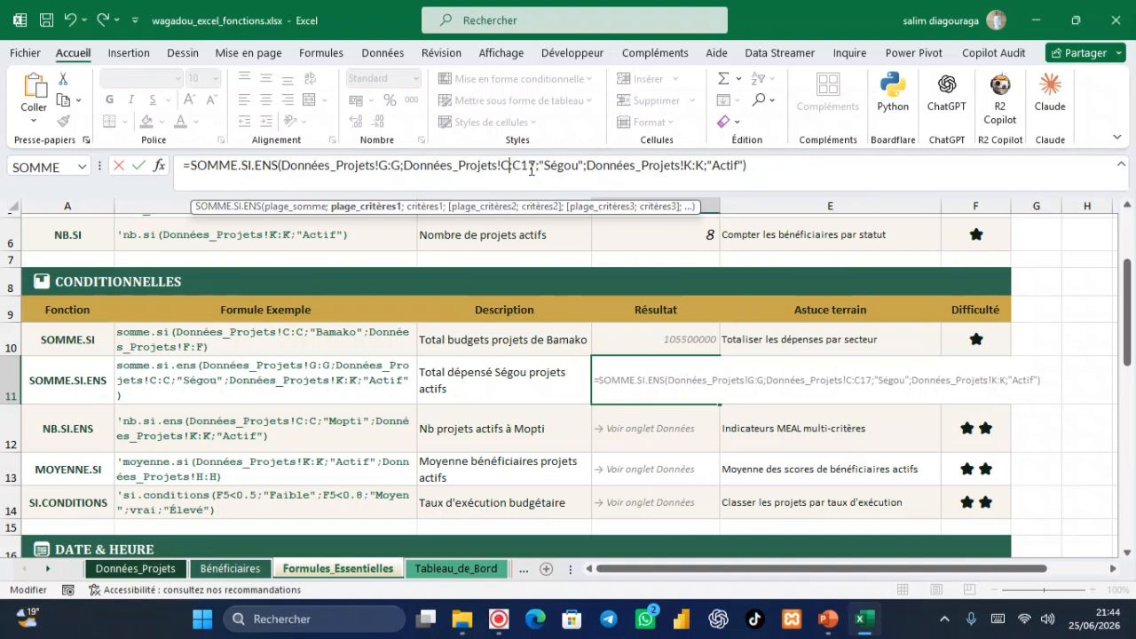
{"action": "key", "text": "BackSpace"}
{"action": "key", "text": "BackSpace"}
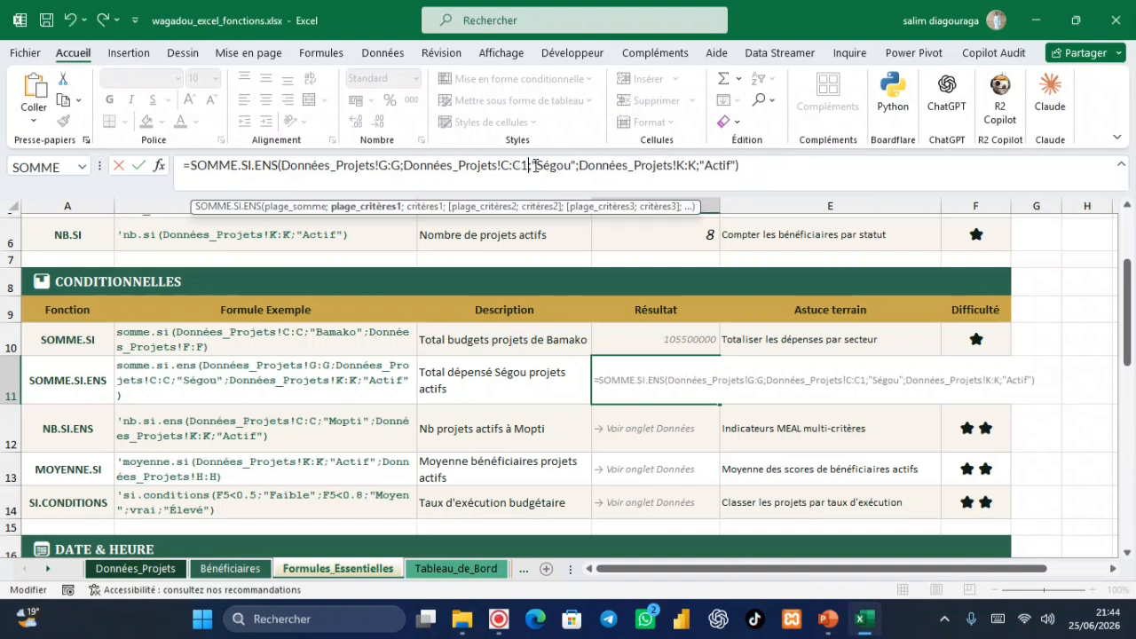
{"action": "key", "text": "Return"}
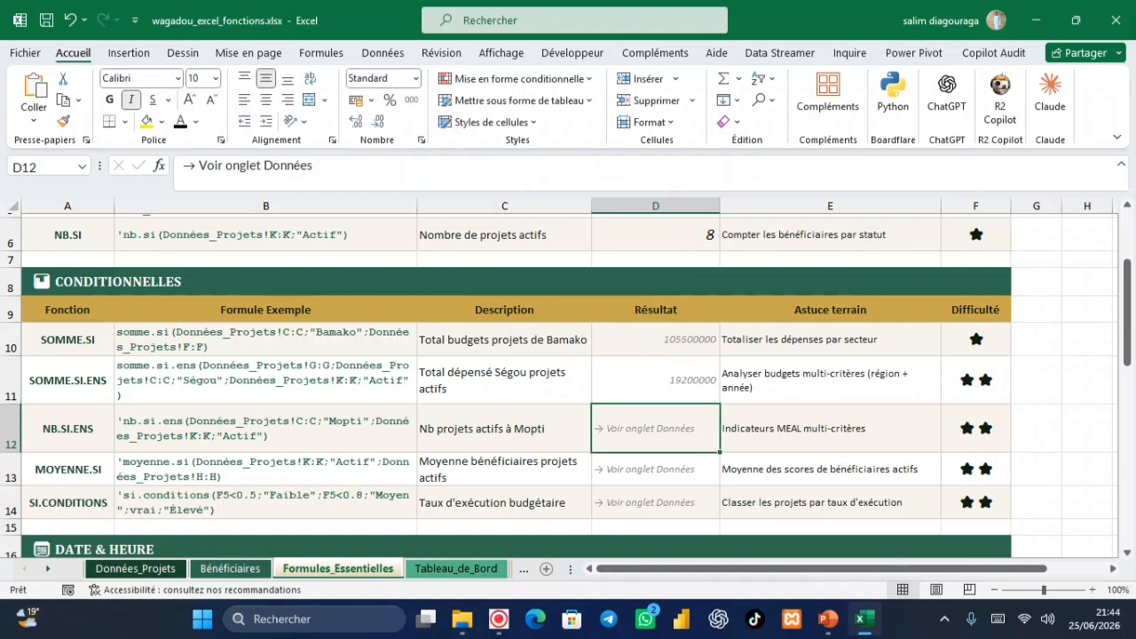
Step: Apply the Monétaire number format to the SOMME.SI.ENS result in D11
{"action": "left_click", "coordinate": [690, 375]}
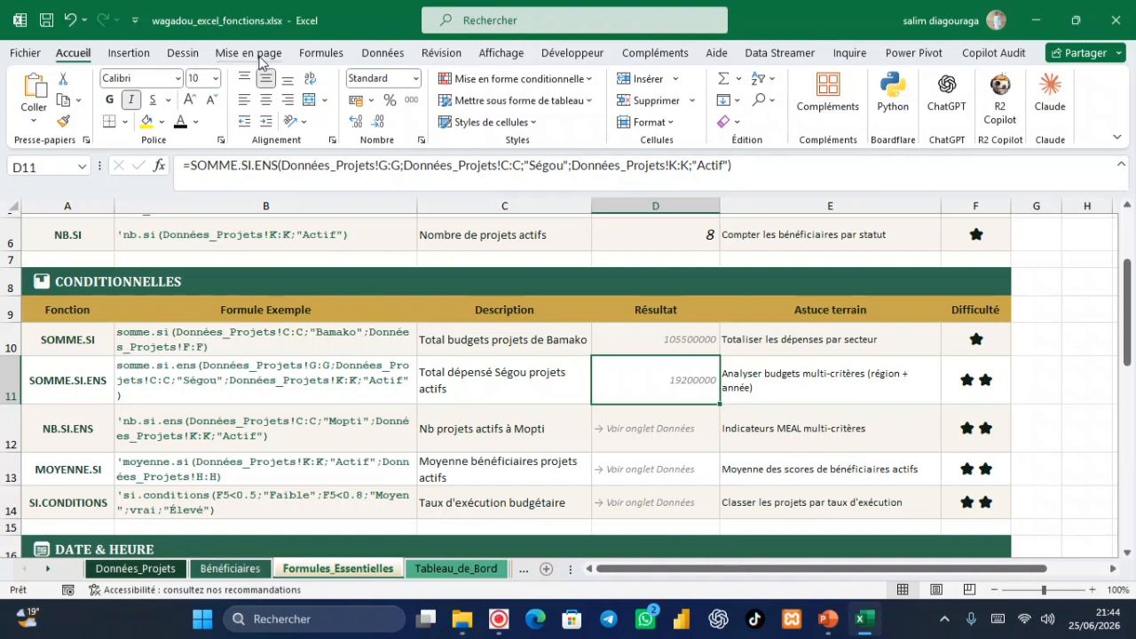
{"action": "left_click", "coordinate": [415, 79]}
{"action": "left_click", "coordinate": [417, 189]}
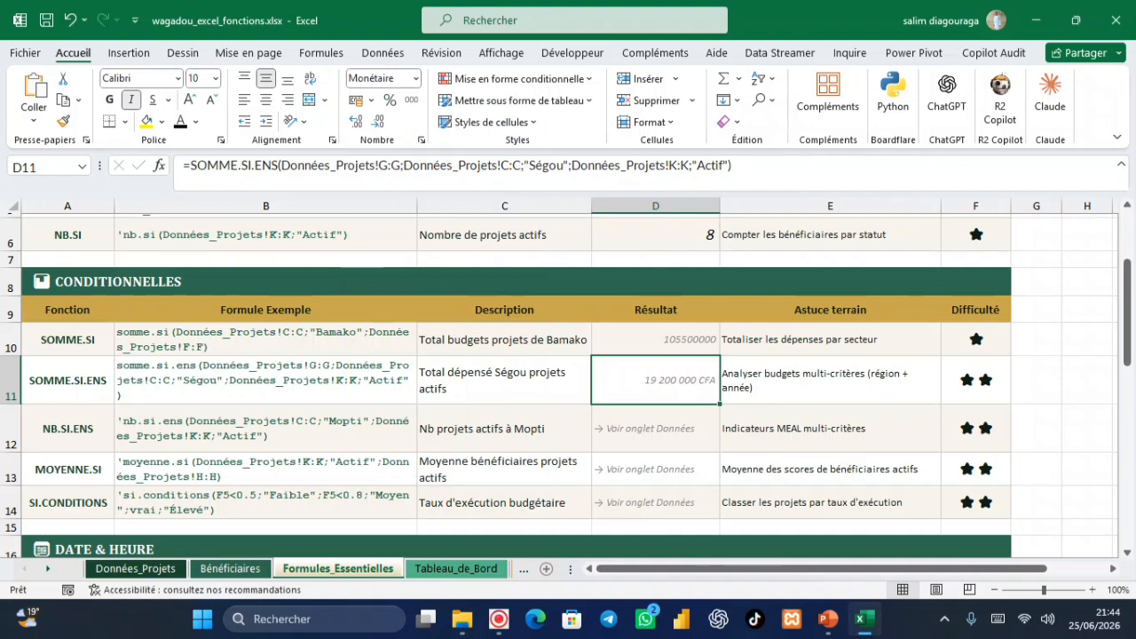
{"action": "left_click", "coordinate": [1035, 465]}
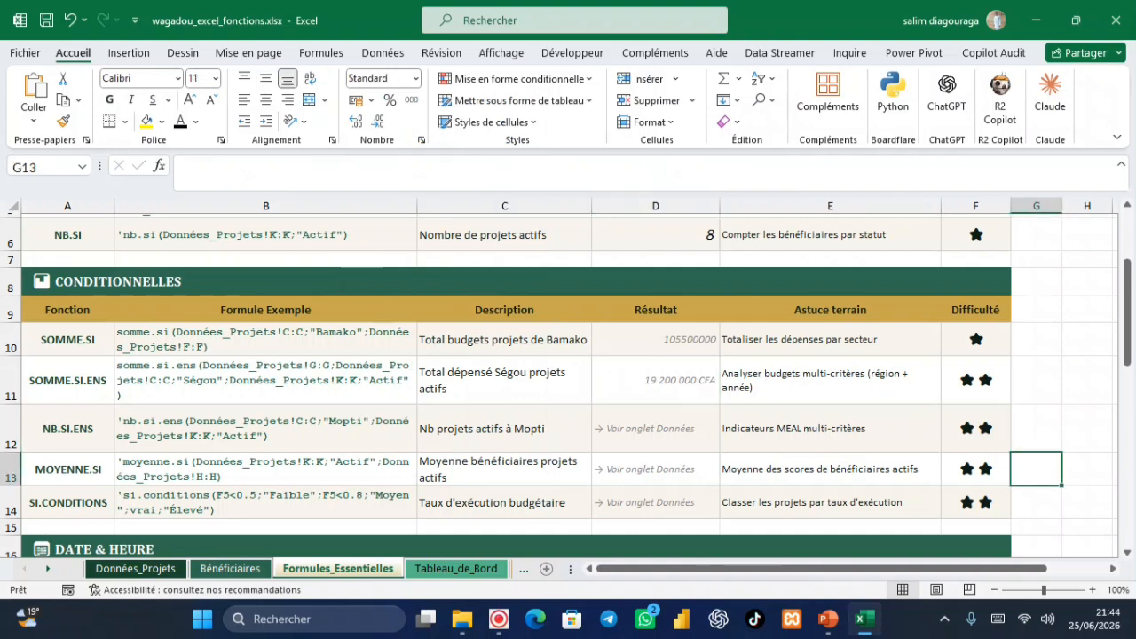
Step: Copy the whole NB.SI.ENS example formula text from B12
{"action": "scroll", "coordinate": [568, 386], "scroll_direction": "down", "scroll_amount": 1}
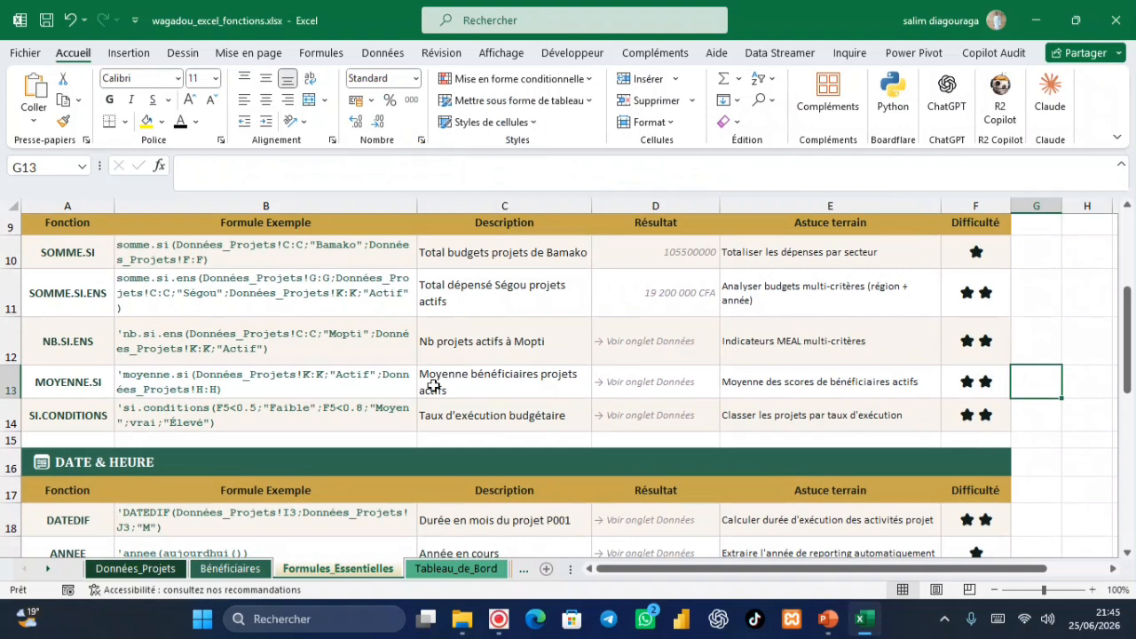
{"action": "left_click", "coordinate": [301, 334]}
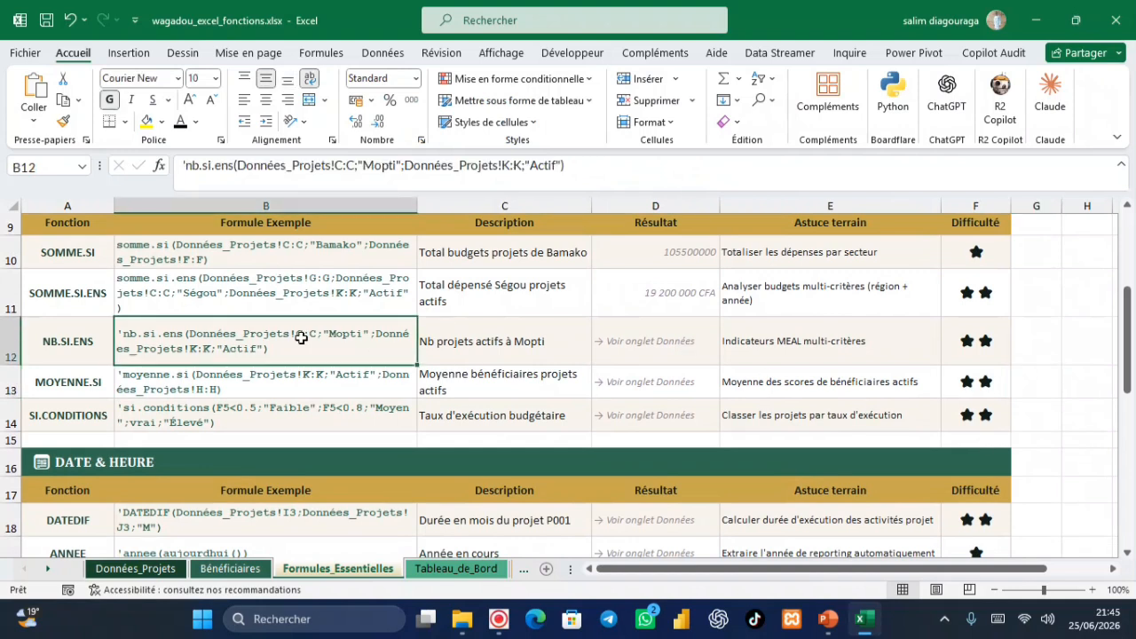
{"action": "left_click", "coordinate": [213, 164]}
{"action": "key", "text": "ctrl+a"}
{"action": "key", "text": "ctrl+c"}
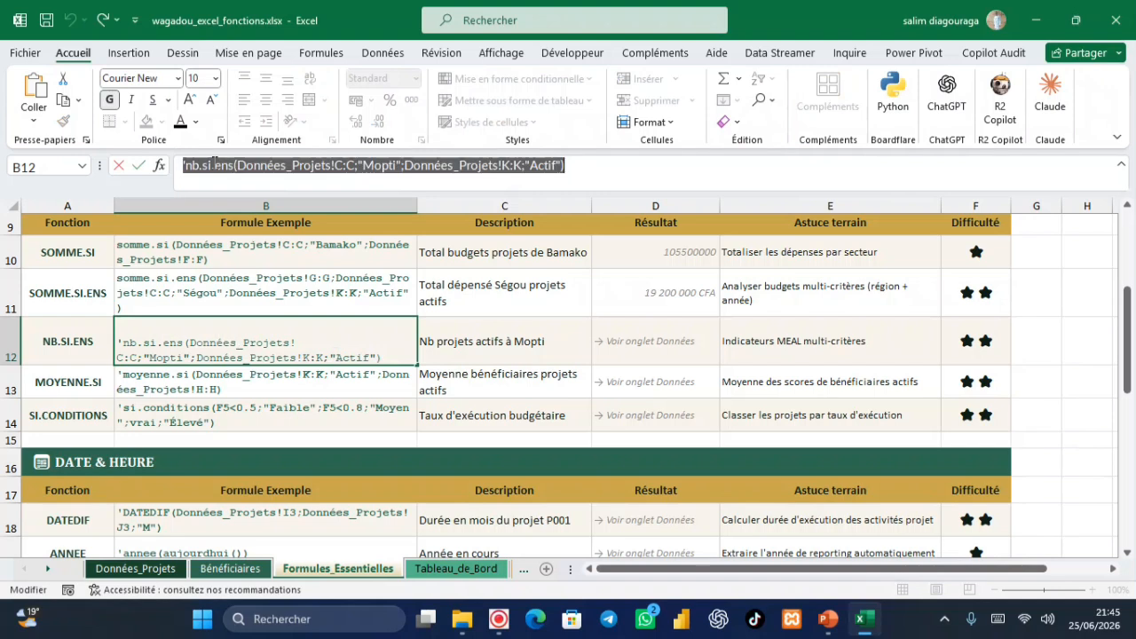
Step: Replace the placeholder in D12 with the copied NB.SI.ENS example, substituting an equals sign for the leading apostrophe
{"action": "left_click", "coordinate": [632, 335]}
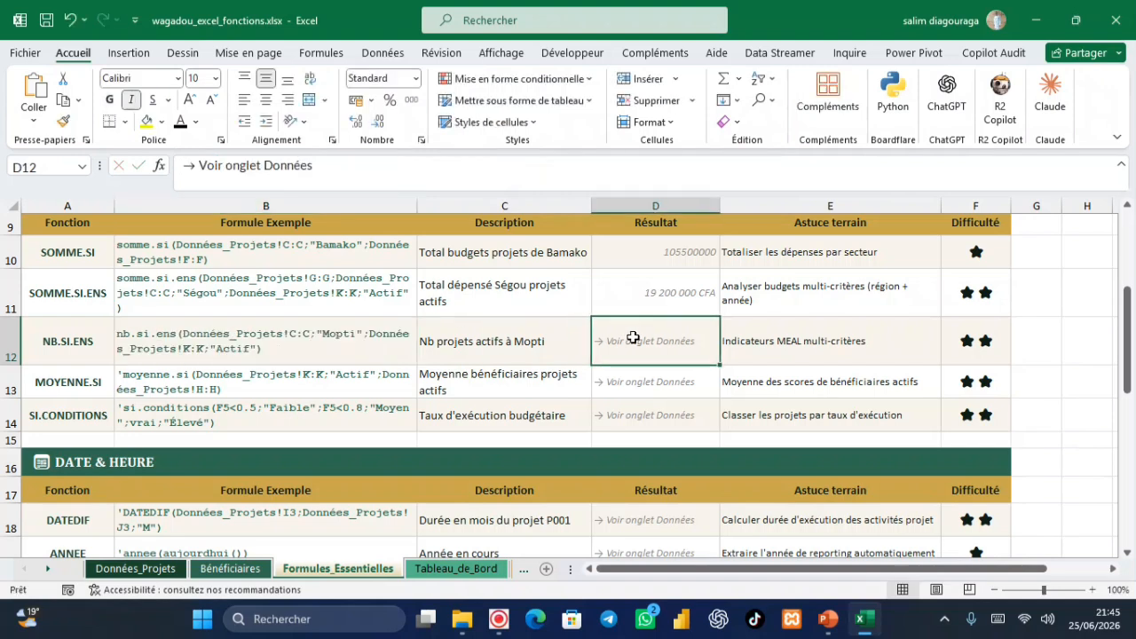
{"action": "left_click", "coordinate": [331, 174]}
{"action": "key", "text": "ctrl+a"}
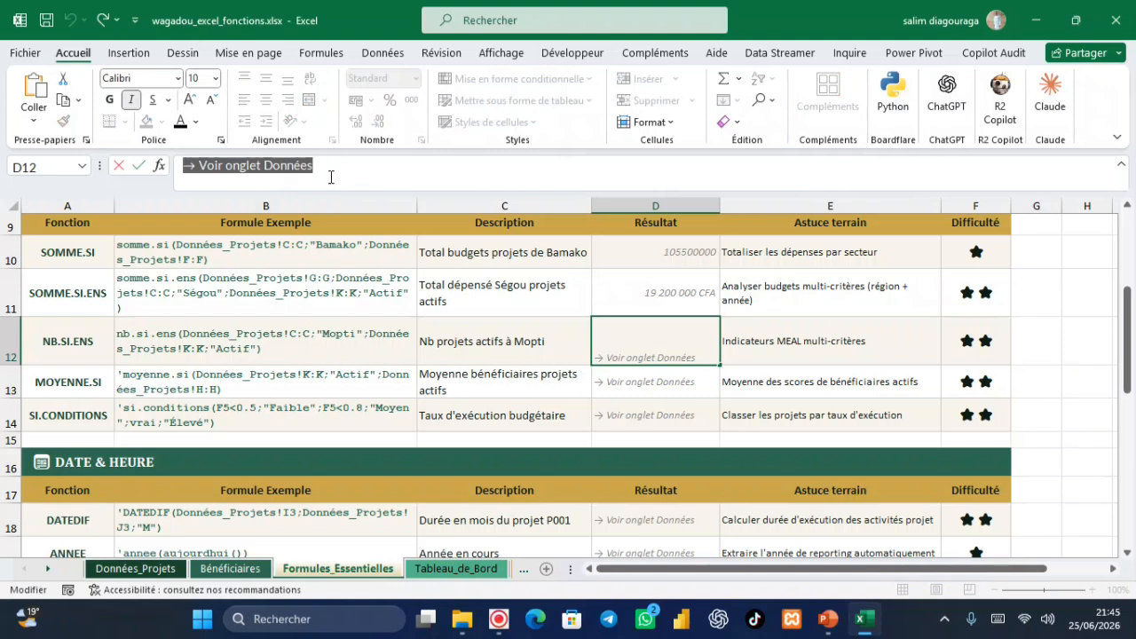
{"action": "key", "text": "BackSpace"}
{"action": "key", "text": "ctrl+v"}
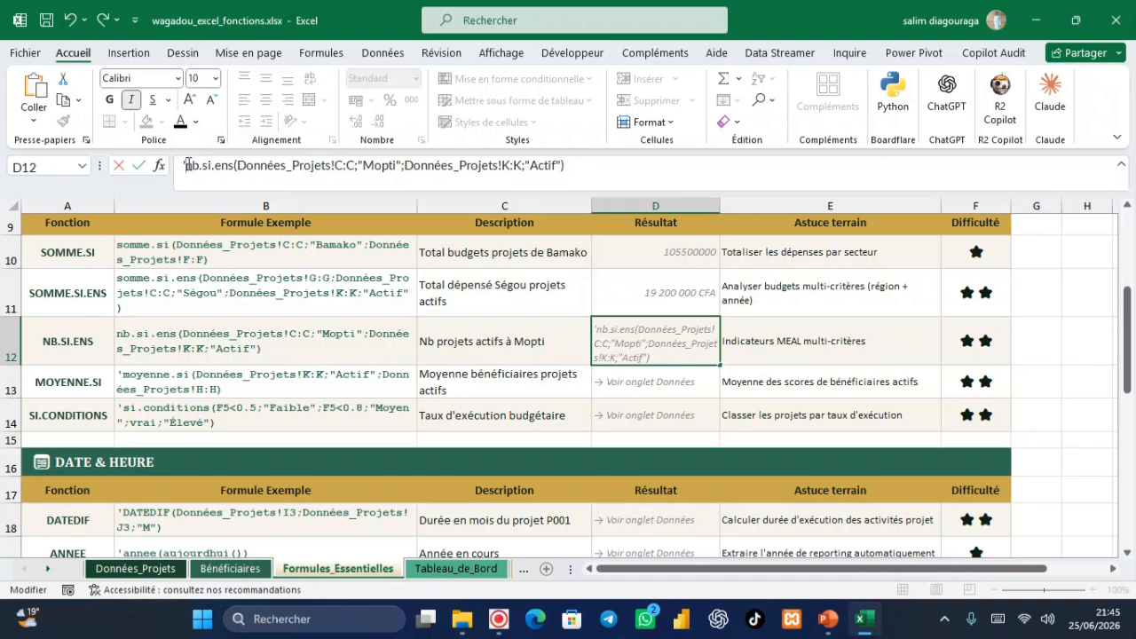
{"action": "key", "text": "BackSpace"}
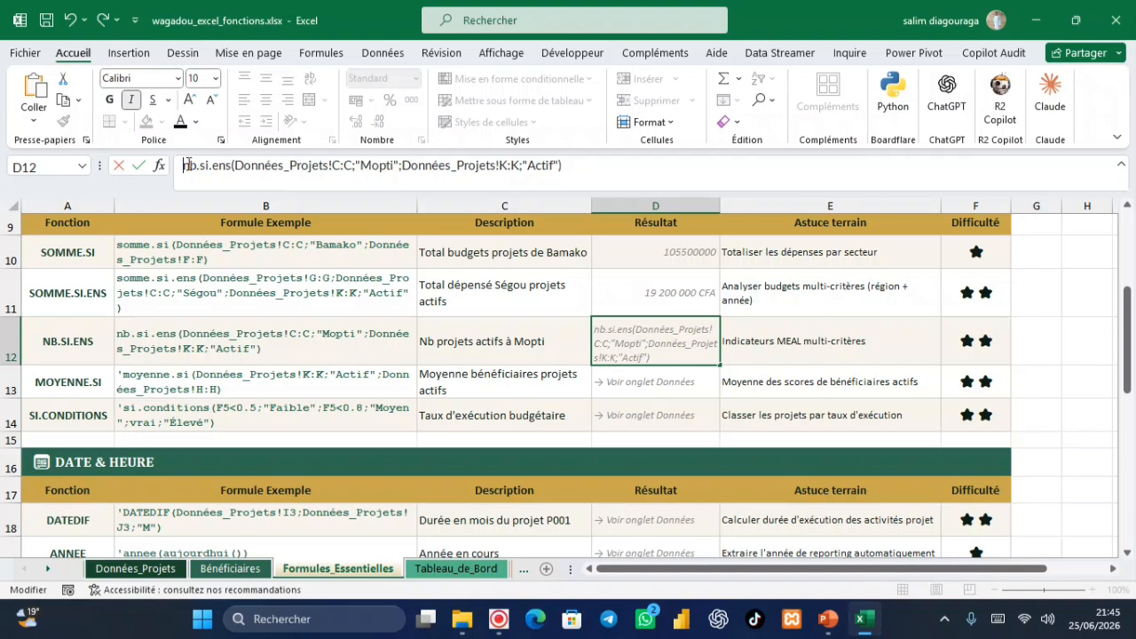
{"action": "type", "text": "="}
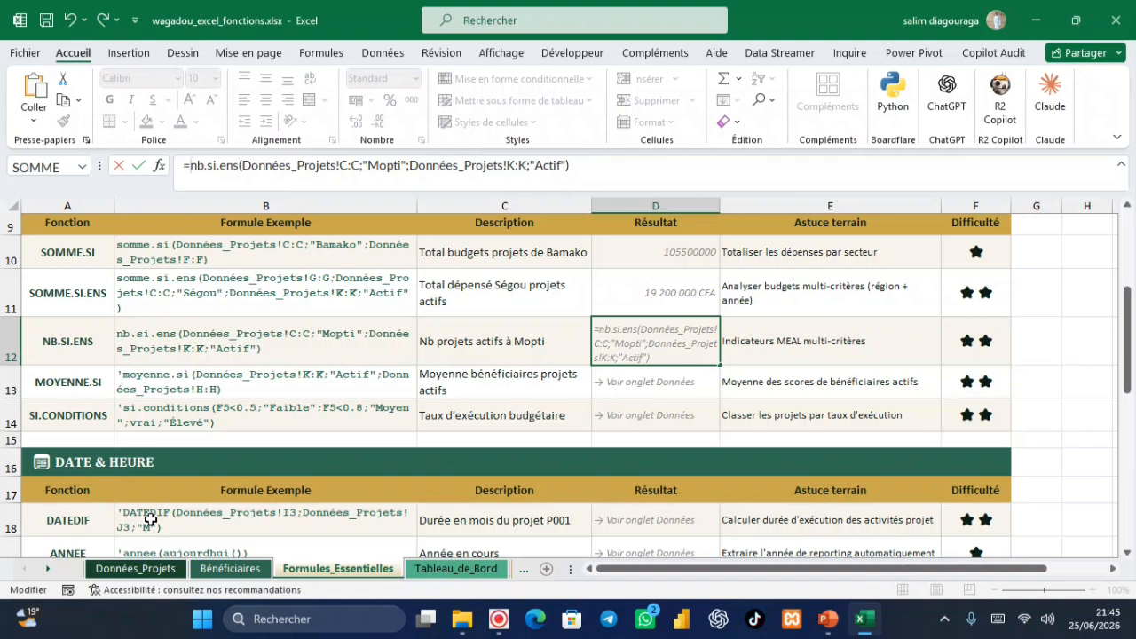
Step: Display Données_Projets during the D12 formula edit and delete the sheet reference this inserts before nb.si.ens
{"action": "left_click", "coordinate": [138, 569]}
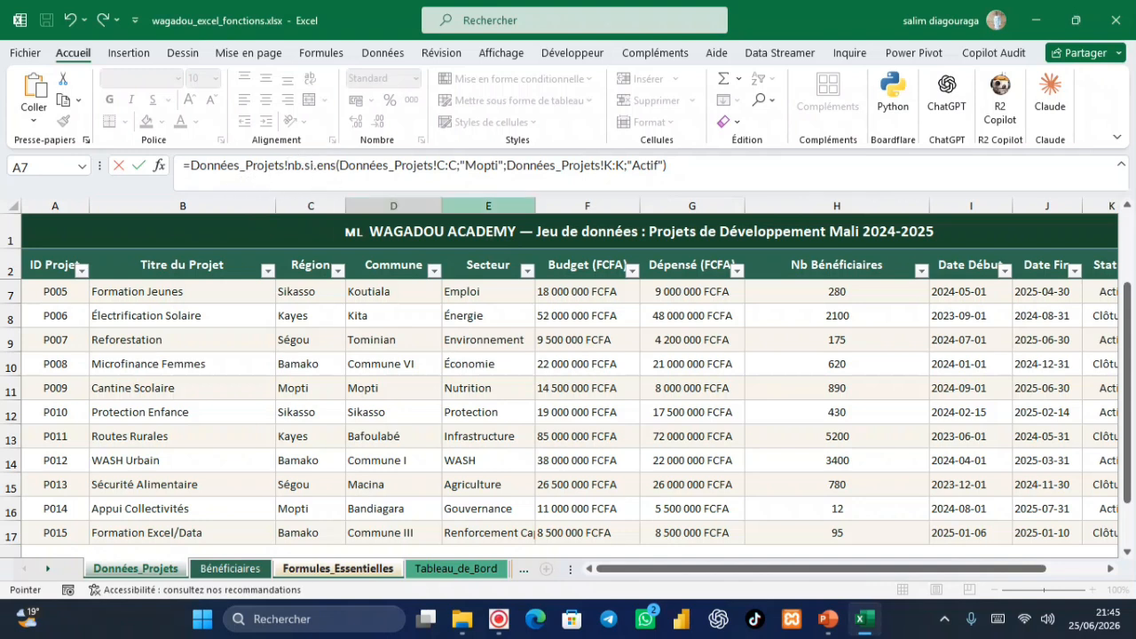
{"action": "key", "text": "BackSpace"}
{"action": "key", "text": "BackSpace"}
{"action": "key", "text": "BackSpace"}
{"action": "key", "text": "BackSpace"}
{"action": "key", "text": "BackSpace"}
{"action": "key", "text": "BackSpace"}
{"action": "key", "text": "BackSpace"}
{"action": "key", "text": "BackSpace"}
{"action": "key", "text": "BackSpace"}
{"action": "key", "text": "BackSpace"}
{"action": "key", "text": "BackSpace"}
{"action": "key", "text": "BackSpace"}
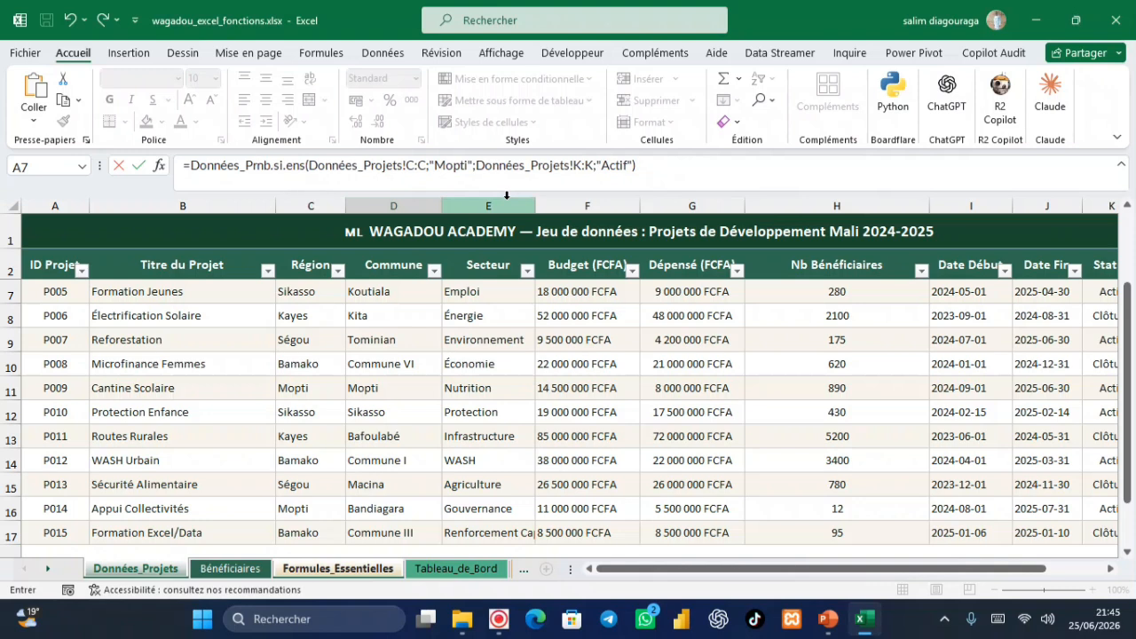
{"action": "key", "text": "BackSpace"}
{"action": "key", "text": "BackSpace"}
{"action": "key", "text": "BackSpace"}
{"action": "key", "text": "BackSpace"}
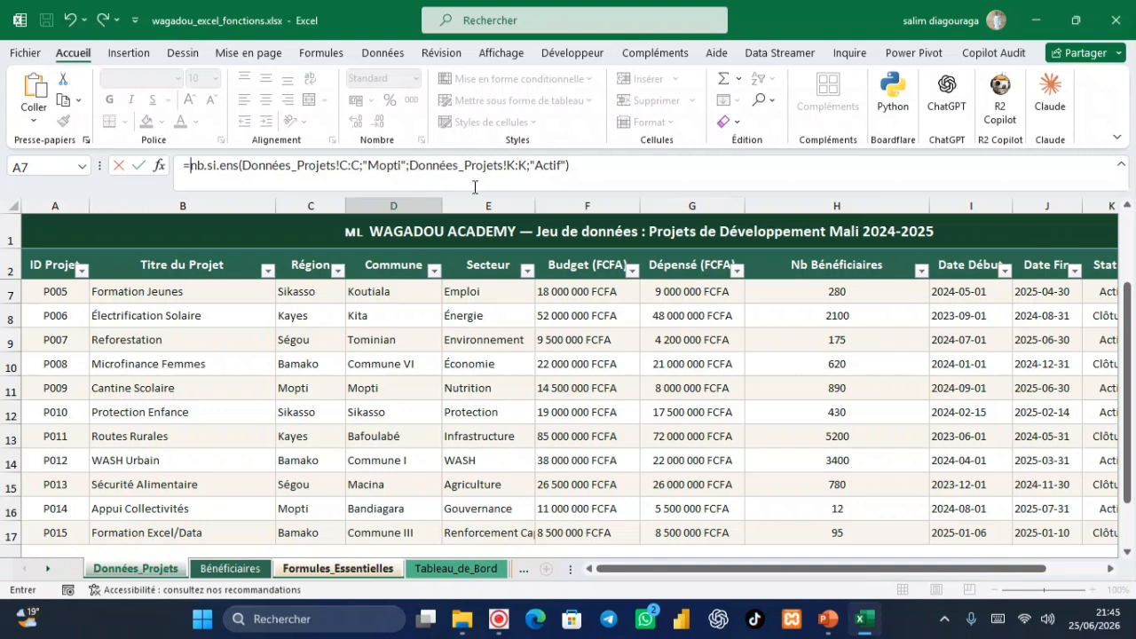
Step: Check the "Mopti" and "Actif" criteria of the NB.SI.ENS formula, validate it and select its result in D12
{"action": "left_click", "coordinate": [544, 165]}
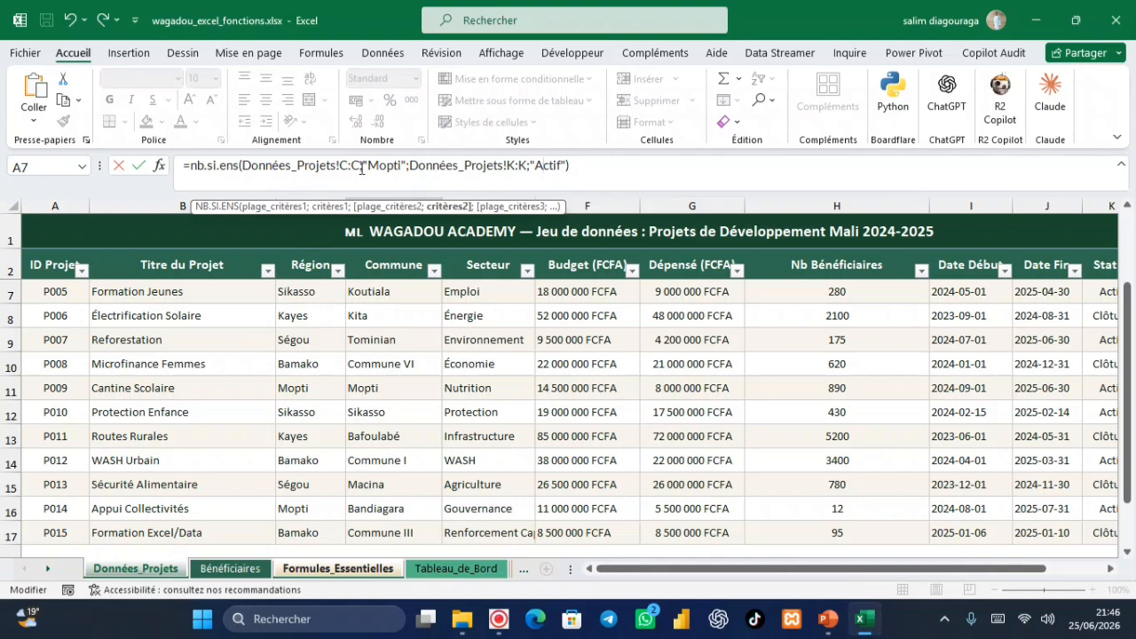
{"action": "left_click", "coordinate": [393, 166]}
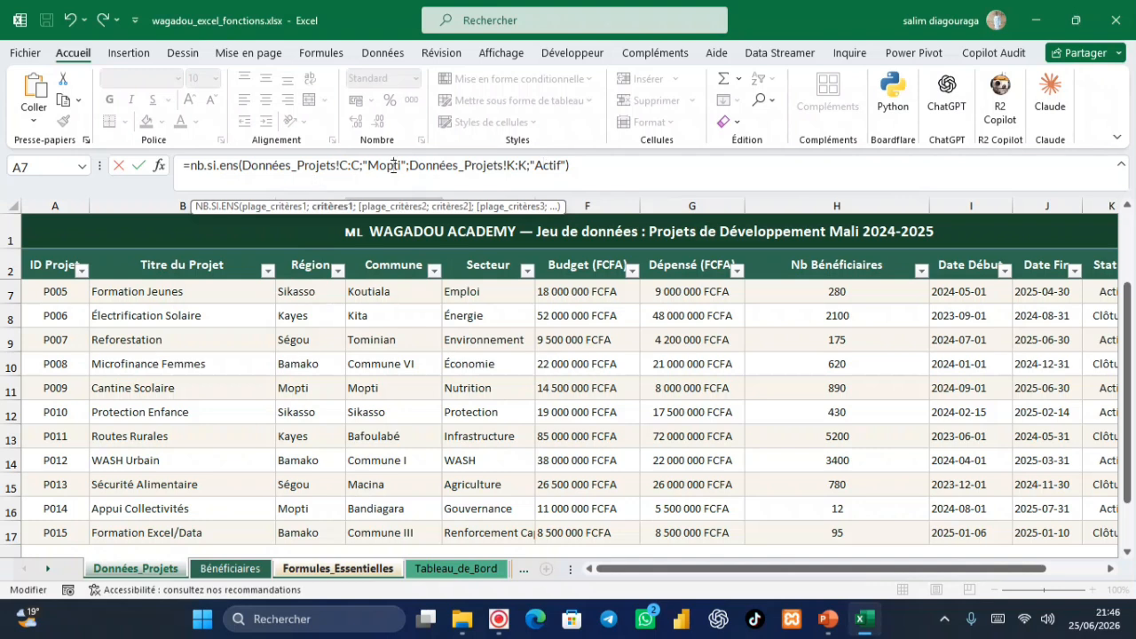
{"action": "left_click", "coordinate": [531, 165]}
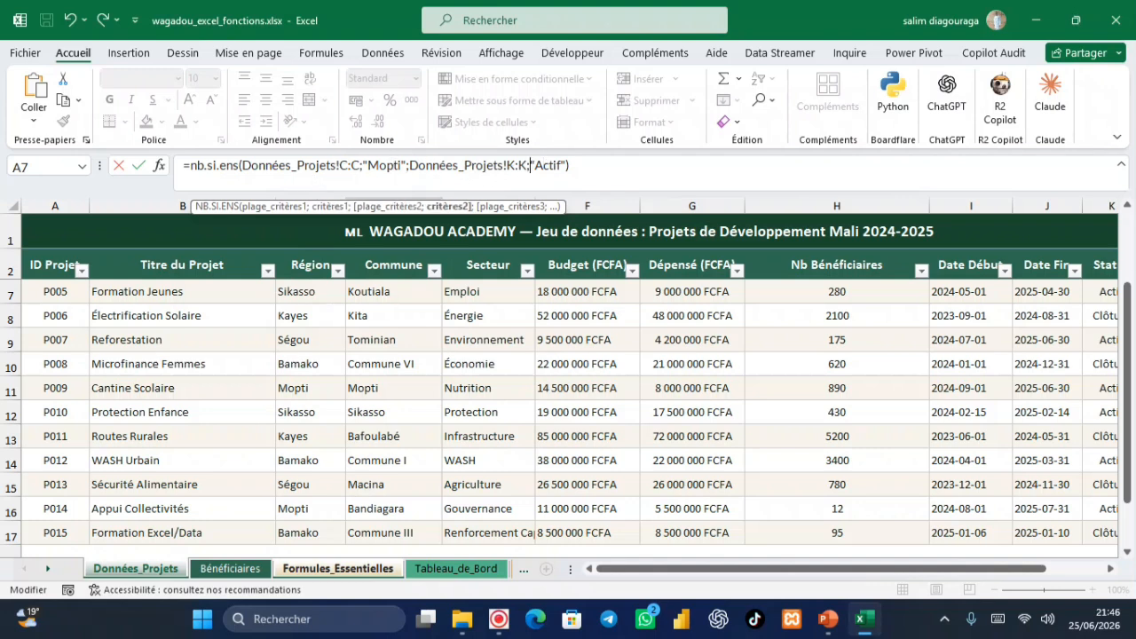
{"action": "left_click", "coordinate": [455, 167]}
{"action": "key", "text": "Return"}
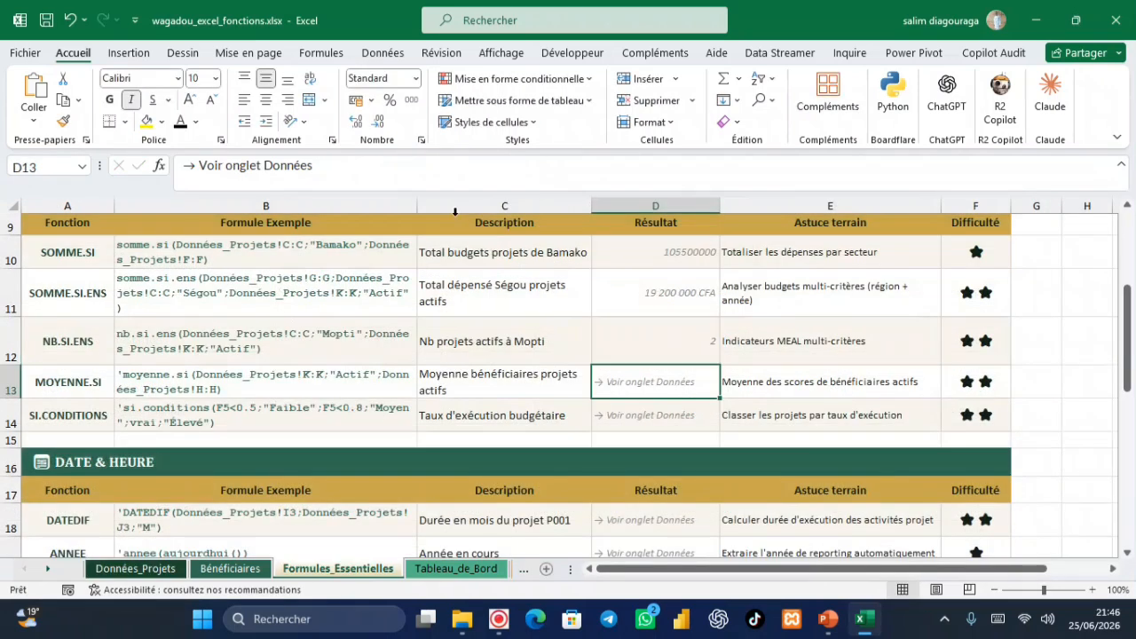
{"action": "left_click", "coordinate": [665, 343]}
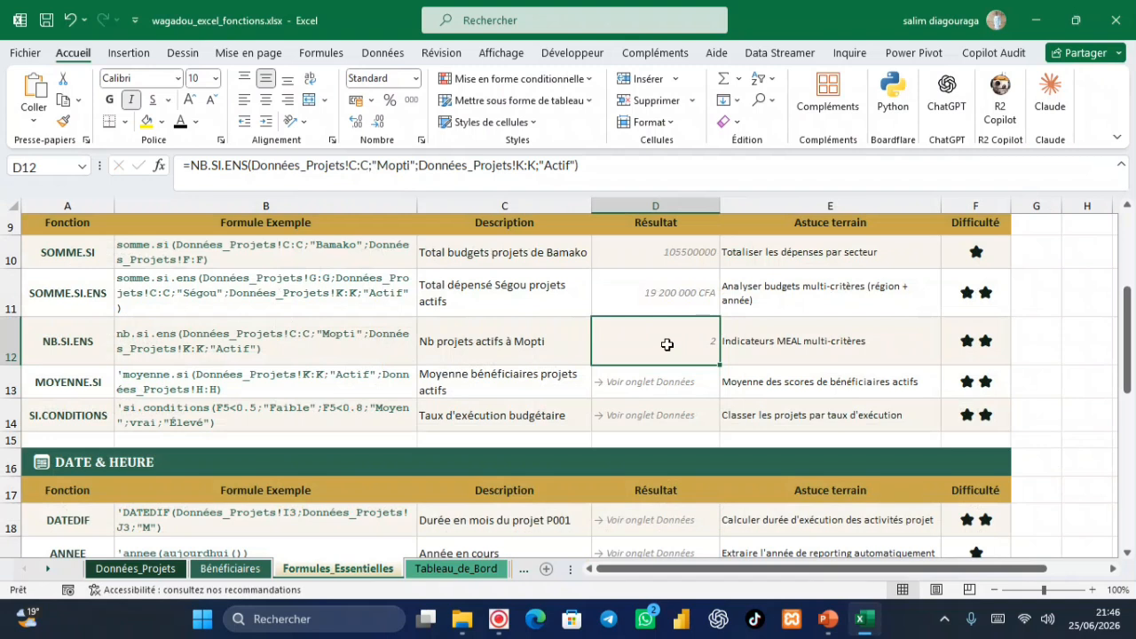
Step: Copy the whole MOYENNE.SI example formula text from B13
{"action": "left_click", "coordinate": [67, 381]}
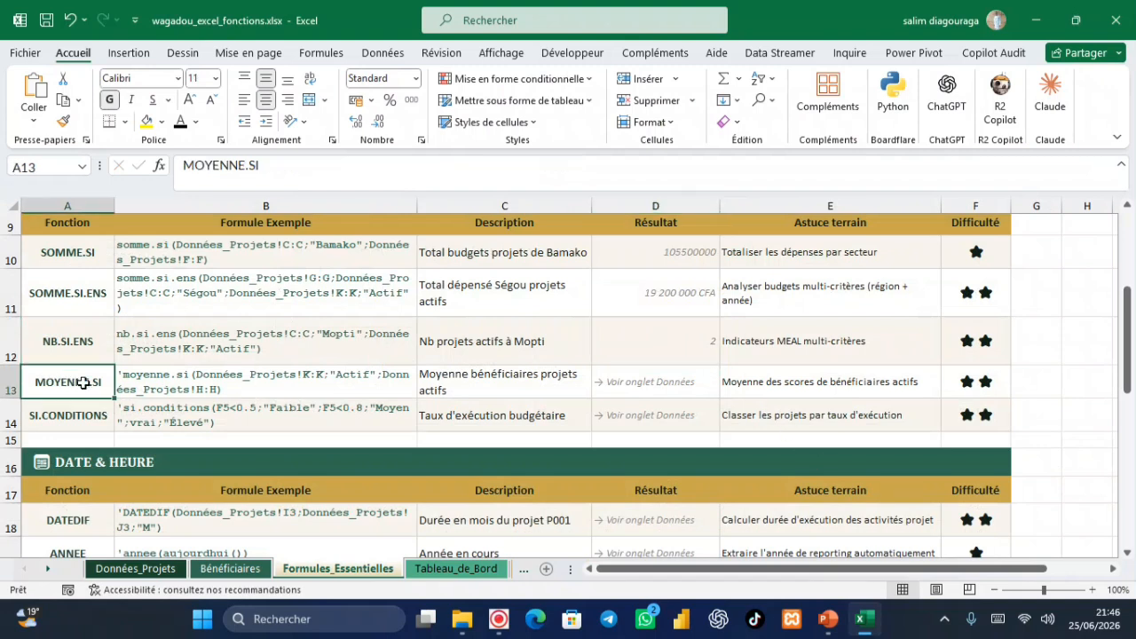
{"action": "left_click", "coordinate": [213, 373]}
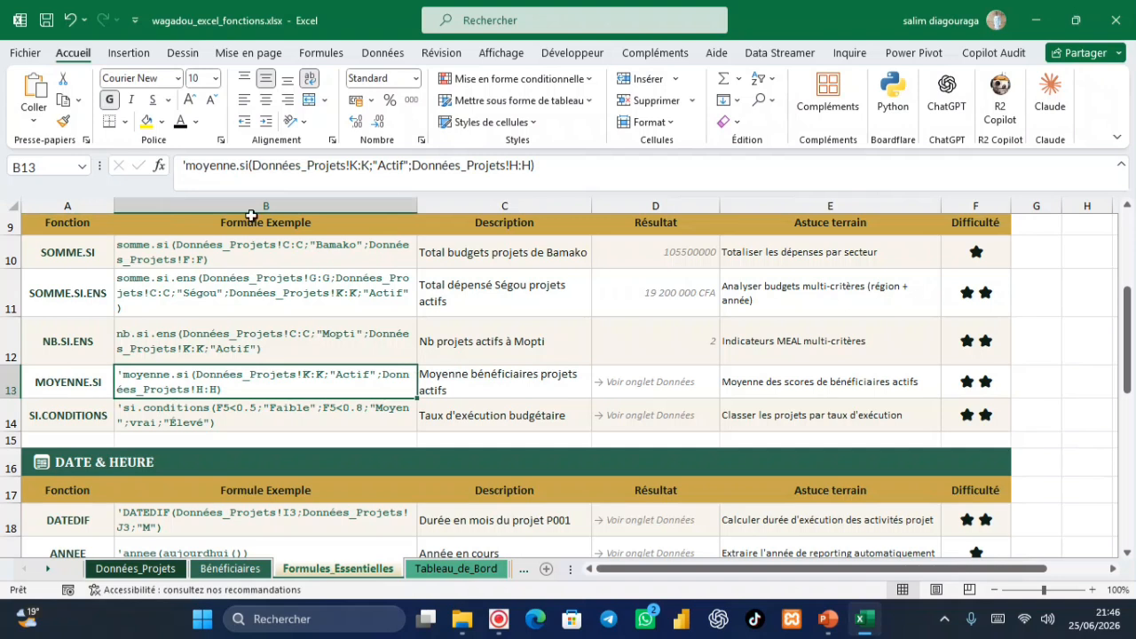
{"action": "left_click", "coordinate": [258, 176]}
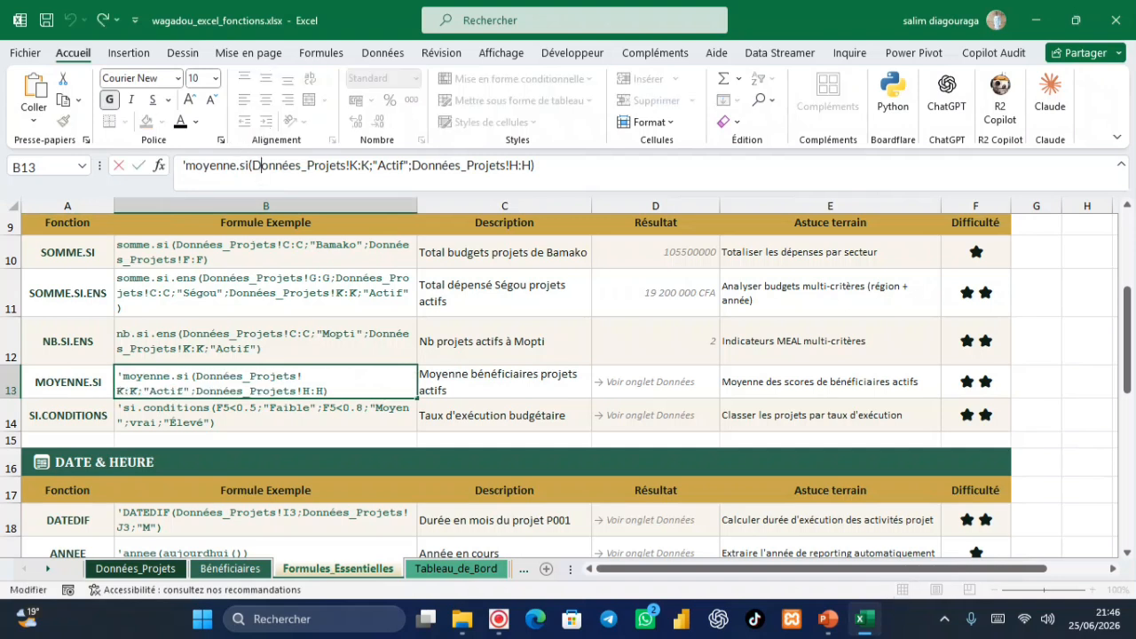
{"action": "key", "text": "ctrl+a"}
{"action": "key", "text": "ctrl+c"}
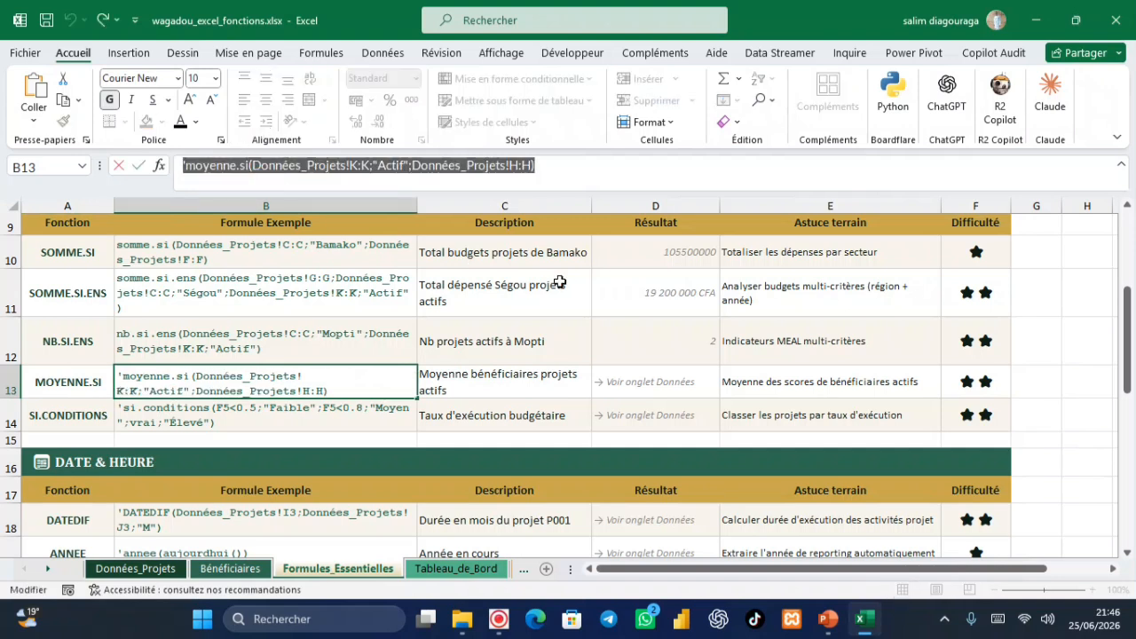
Step: Paste the MOYENNE.SI example into D13, replace its leading apostrophe with an equals sign and validate the formula
{"action": "left_click", "coordinate": [623, 354]}
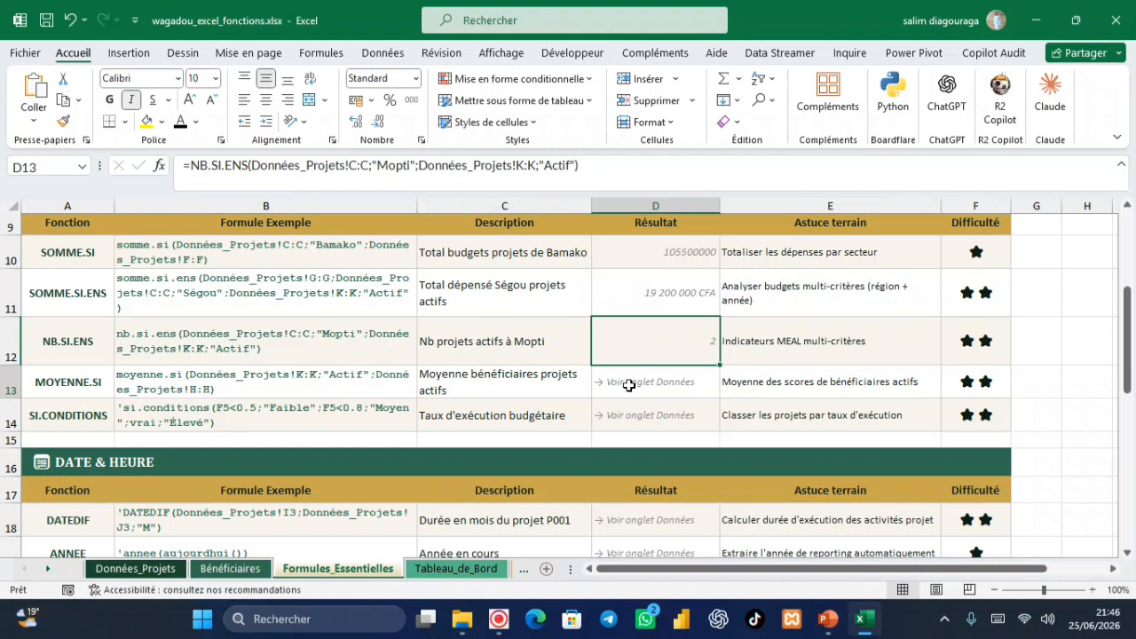
{"action": "left_click", "coordinate": [626, 383]}
{"action": "key", "text": "ctrl+v"}
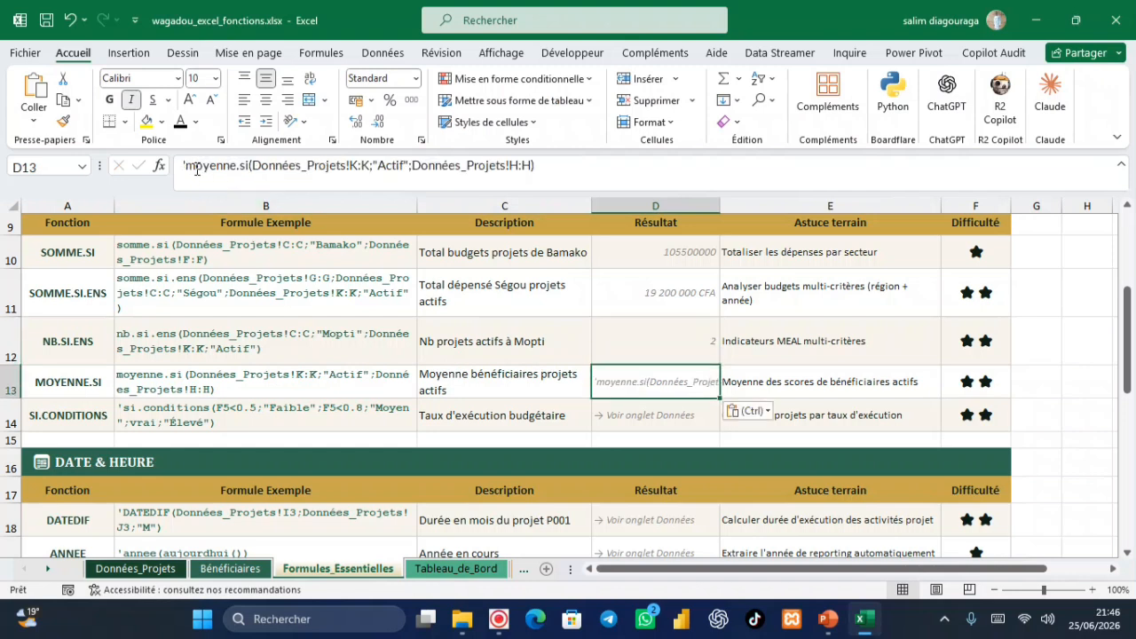
{"action": "left_click", "coordinate": [189, 164]}
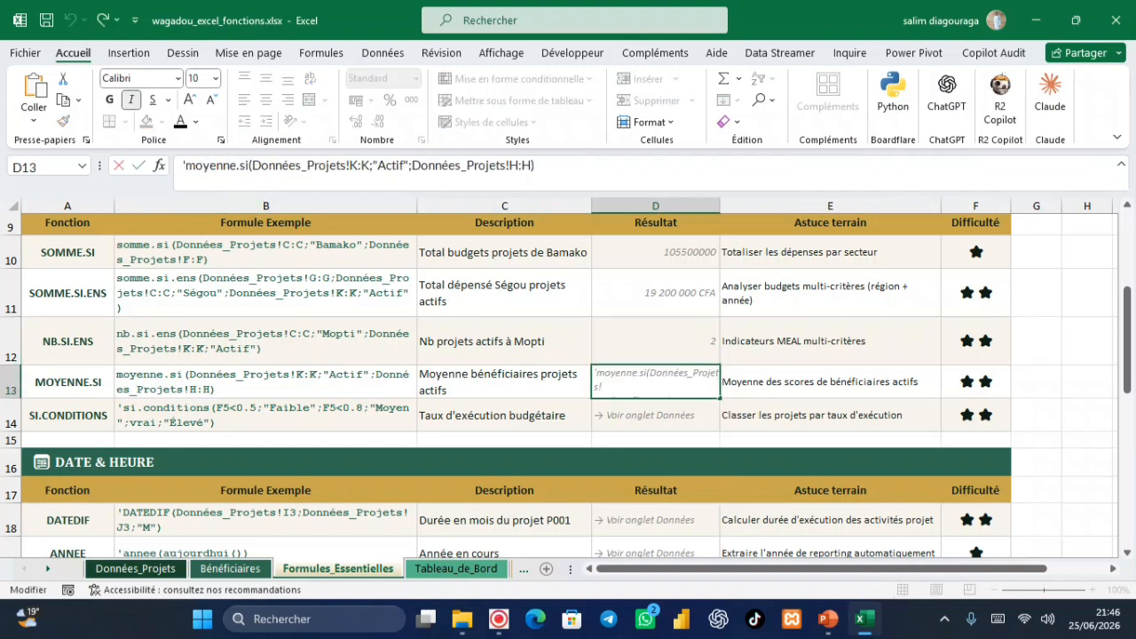
{"action": "key", "text": "BackSpace"}
{"action": "type", "text": "="}
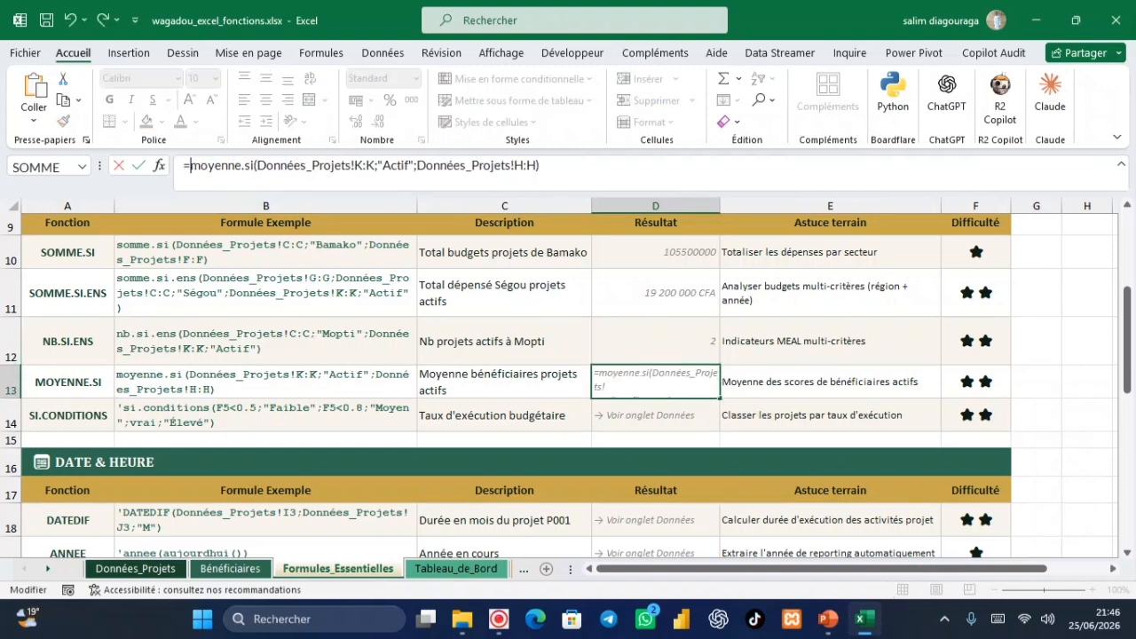
{"action": "left_click", "coordinate": [543, 166]}
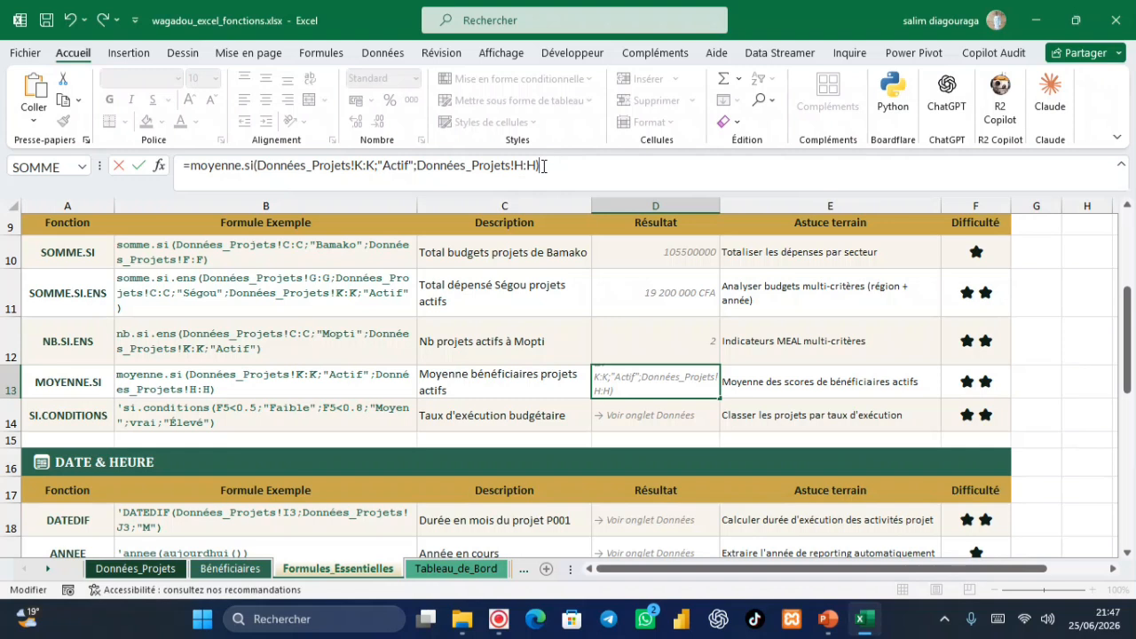
{"action": "key", "text": "Return"}
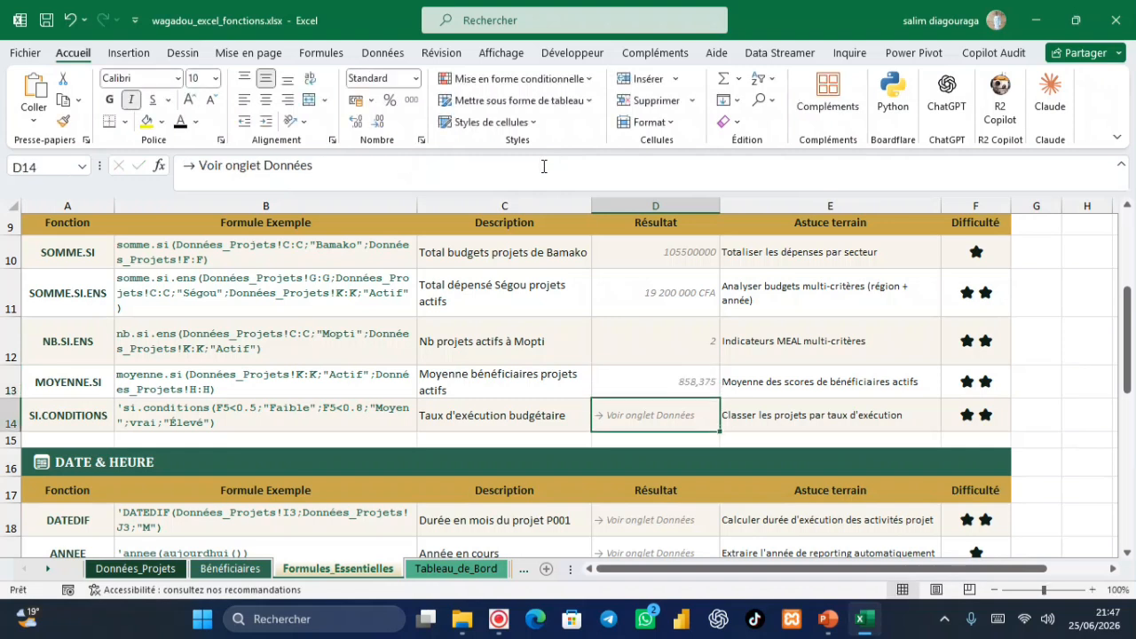
{"action": "left_click", "coordinate": [648, 387]}
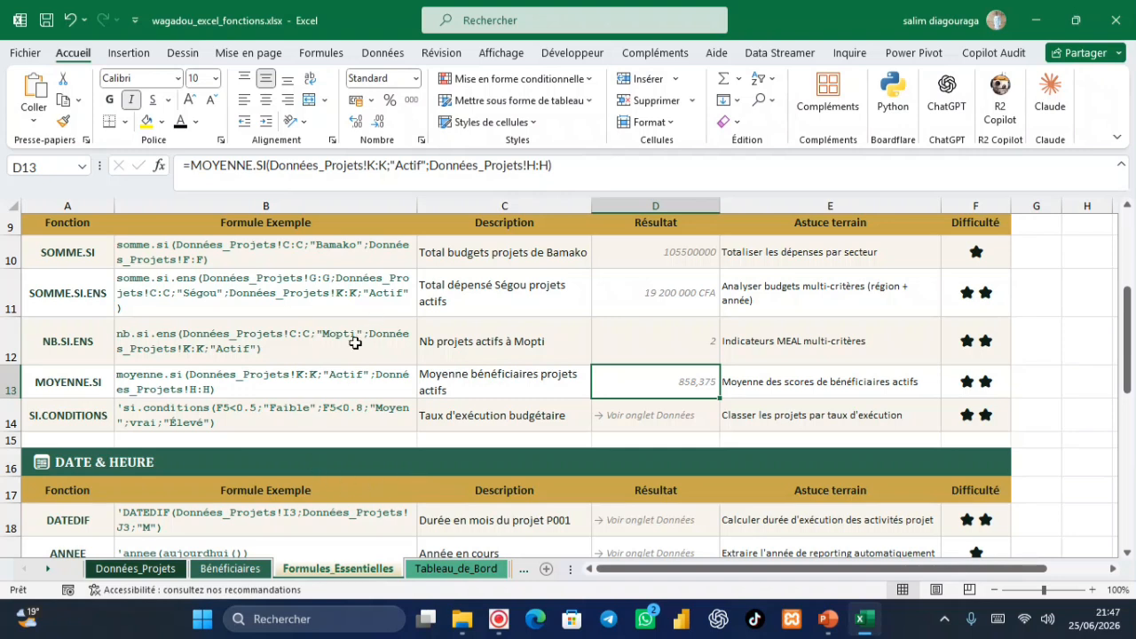
Step: Filter the Statut column in Données_Projets to show only Actif projects
{"action": "left_click", "coordinate": [146, 573]}
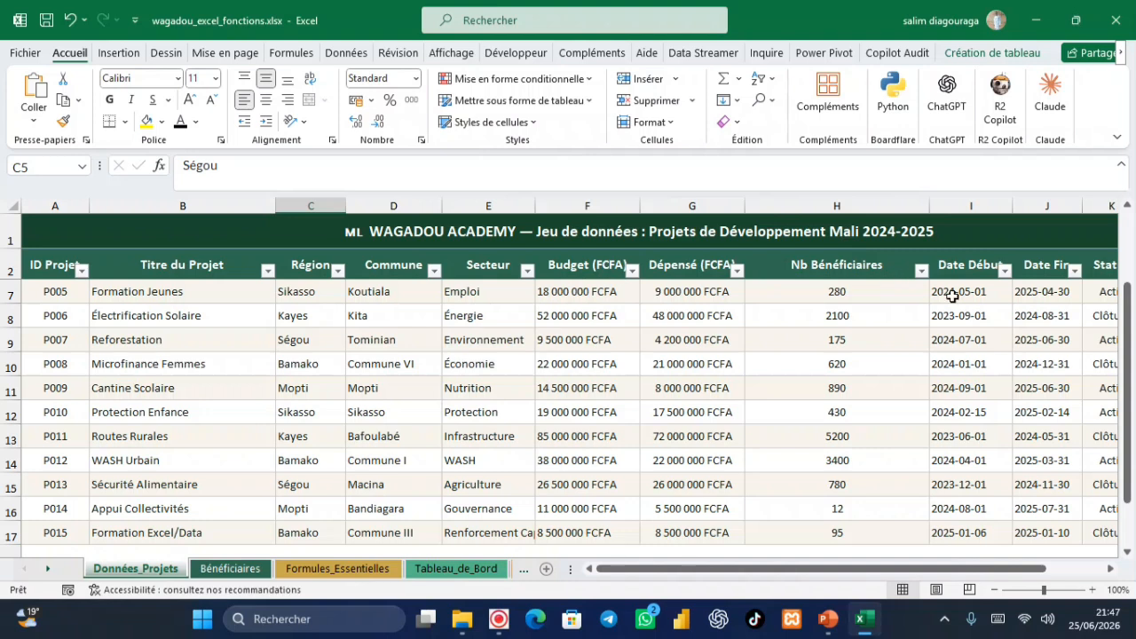
{"action": "scroll", "coordinate": [564, 371], "scroll_direction": "right", "scroll_amount": 3}
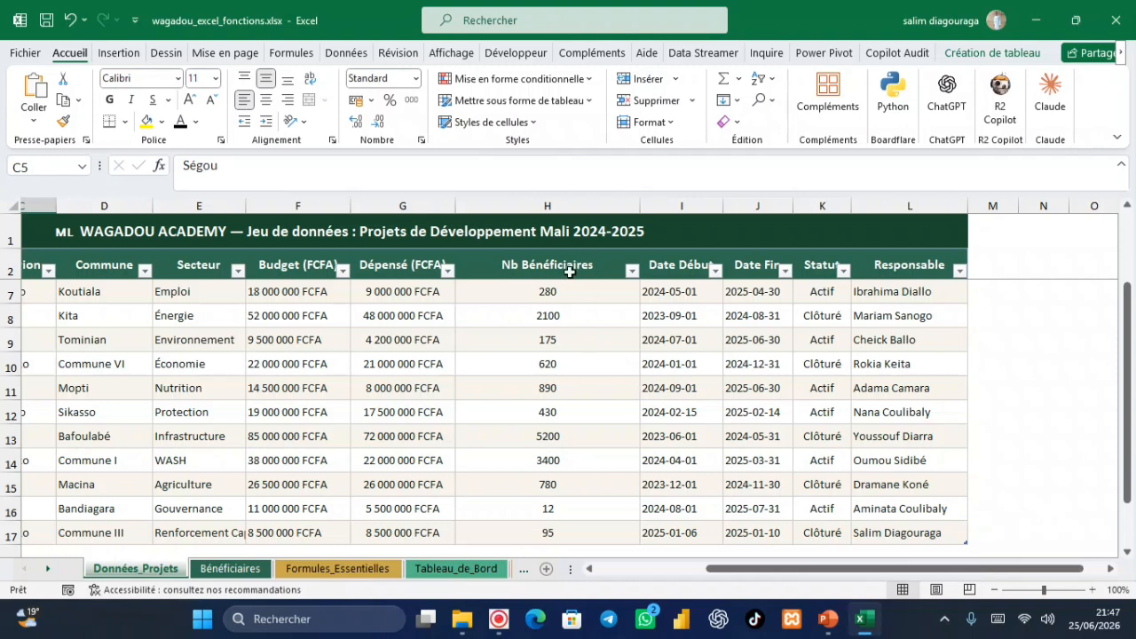
{"action": "left_click", "coordinate": [826, 287]}
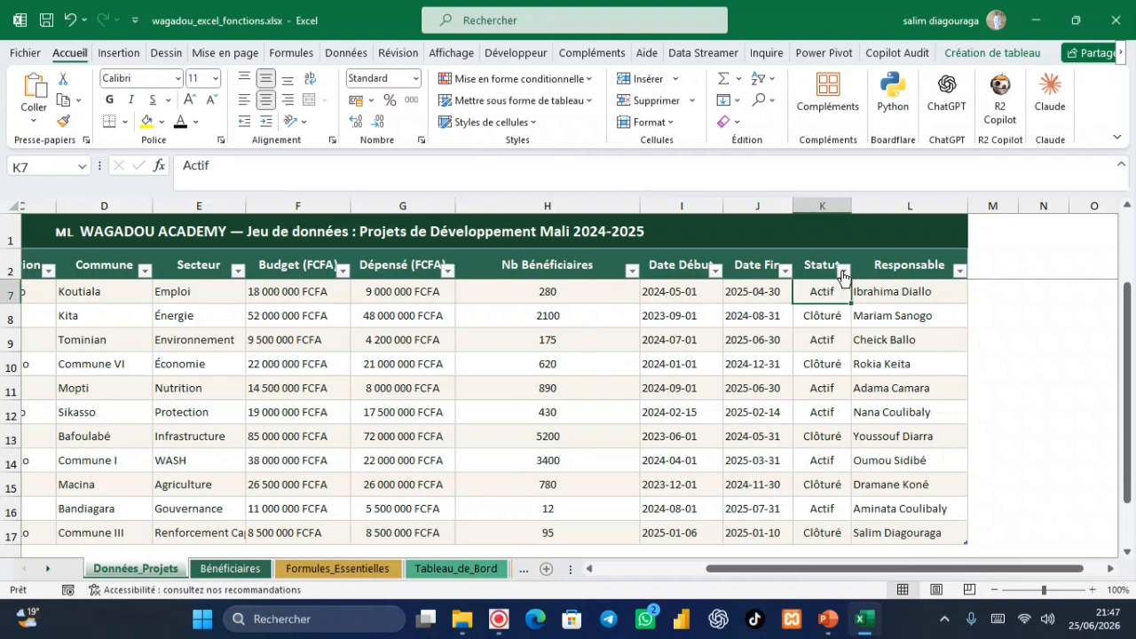
{"action": "left_click", "coordinate": [843, 269]}
{"action": "left_click", "coordinate": [664, 450]}
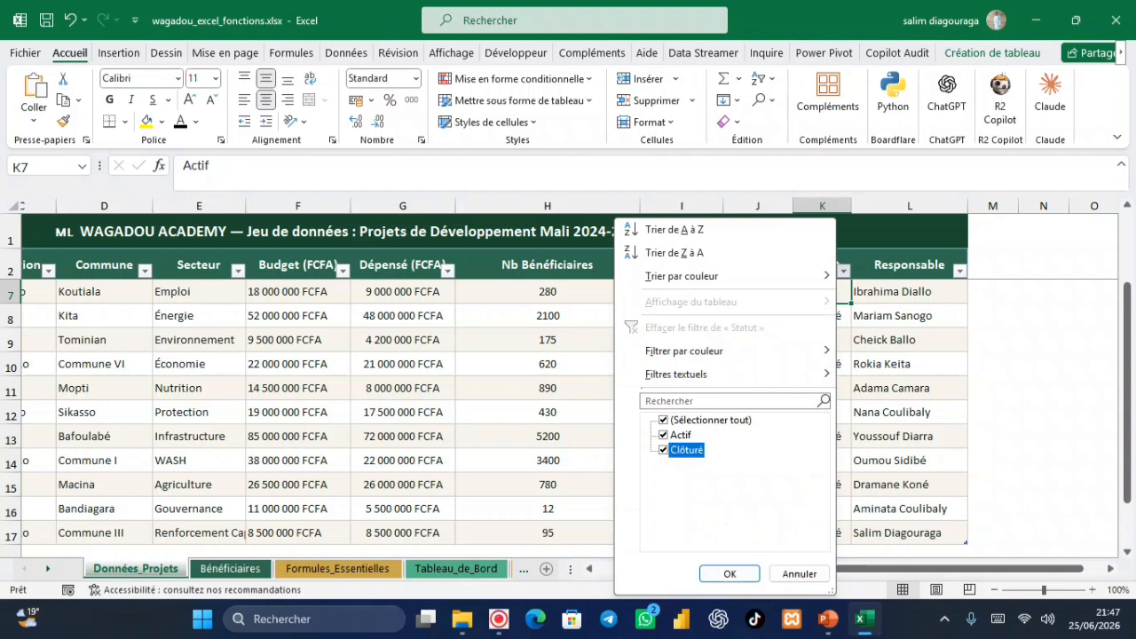
{"action": "left_click", "coordinate": [725, 572]}
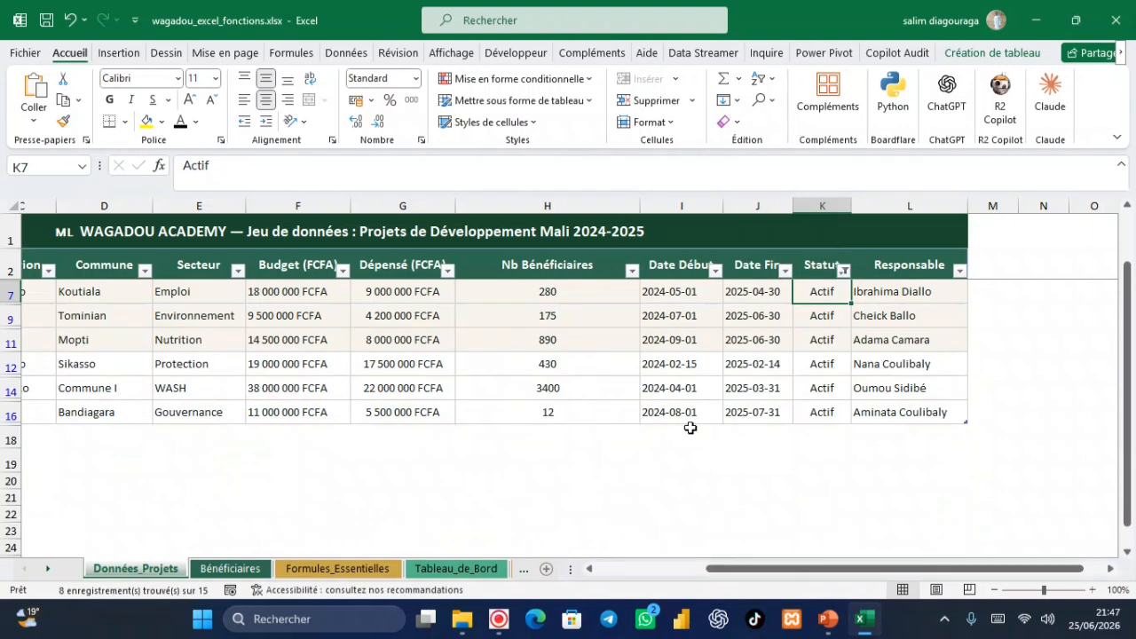
Step: Select the filtered Nb Bénéficiaires values from H3 to H16 to check their average
{"action": "scroll", "coordinate": [568, 417], "scroll_direction": "down", "scroll_amount": 1}
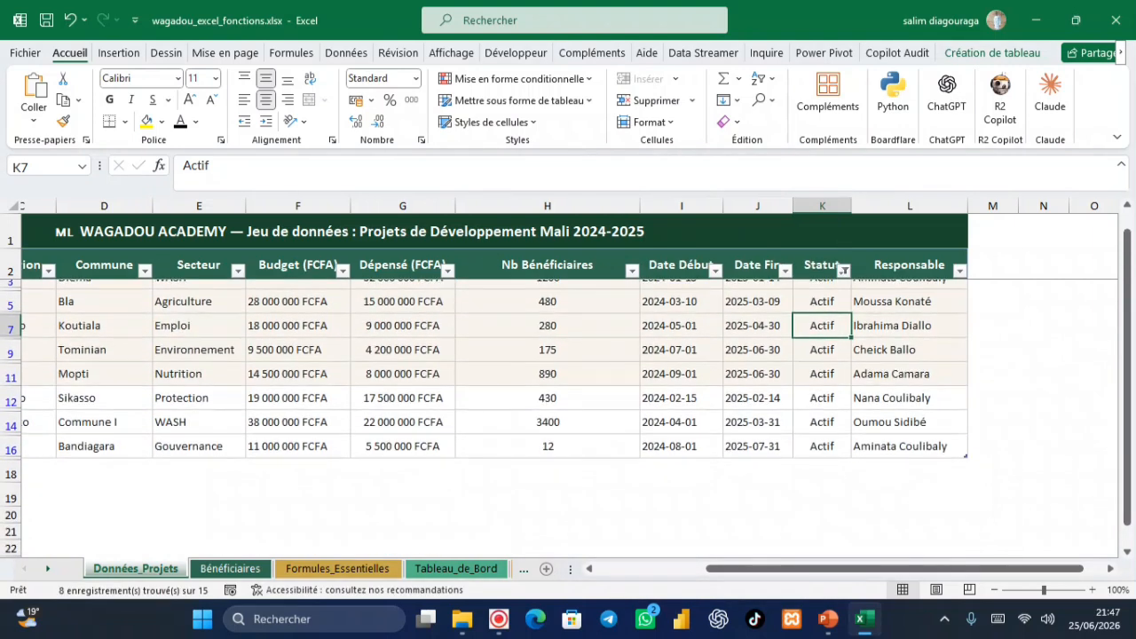
{"action": "scroll", "coordinate": [568, 417], "scroll_direction": "up", "scroll_amount": 2}
{"action": "scroll", "coordinate": [499, 347], "scroll_direction": "down", "scroll_amount": 2}
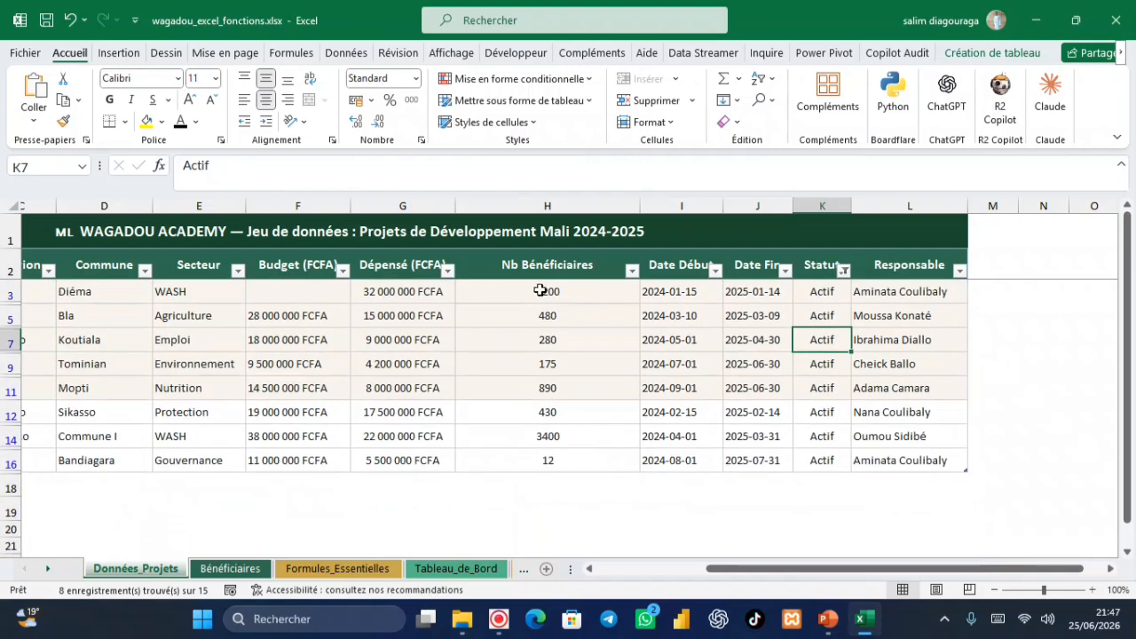
{"action": "left_click_drag", "start_coordinate": [536, 289], "coordinate": [546, 456]}
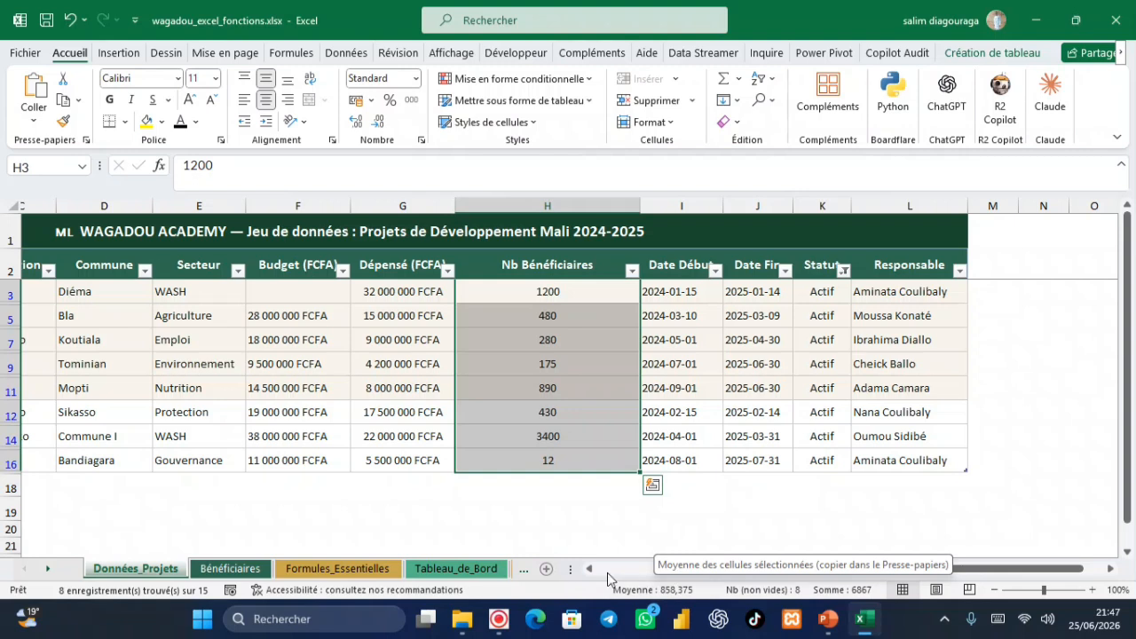
Step: Clear the Statut filter in Données_Projets and return to the MOYENNE.SI row in Formules_Essentielles
{"action": "left_click", "coordinate": [843, 270]}
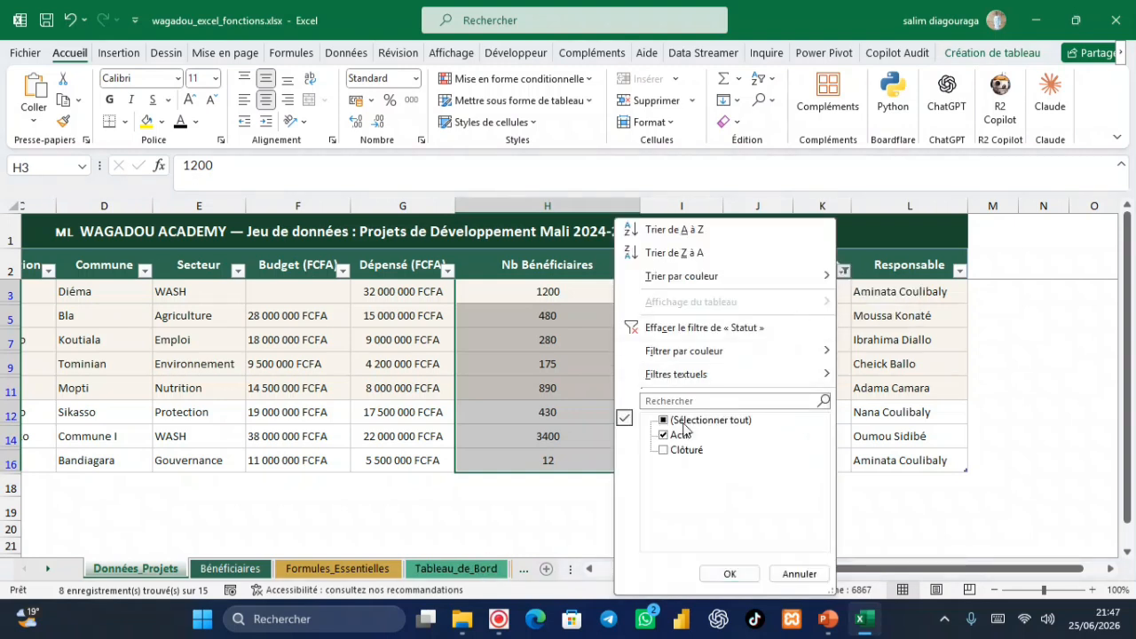
{"action": "left_click", "coordinate": [665, 327]}
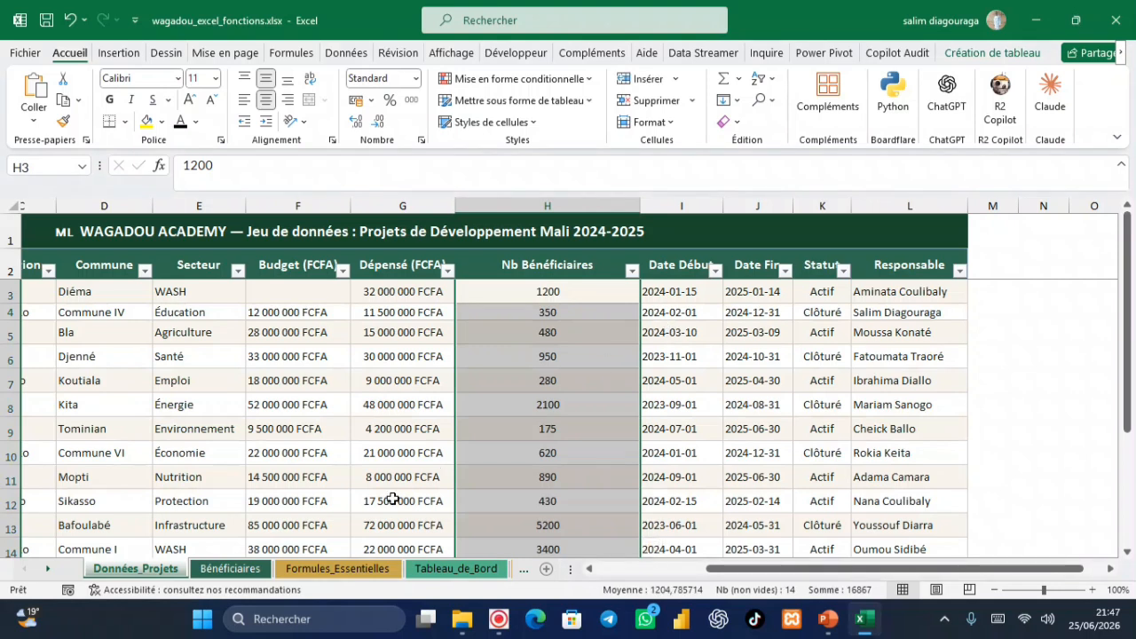
{"action": "left_click", "coordinate": [329, 568]}
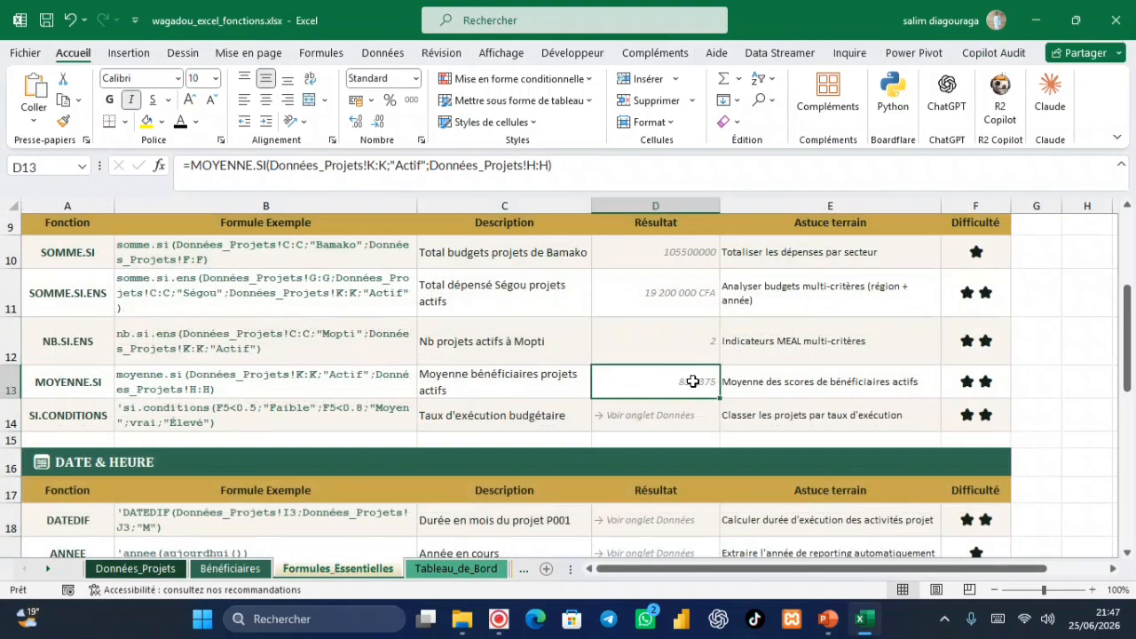
{"action": "left_click", "coordinate": [729, 381]}
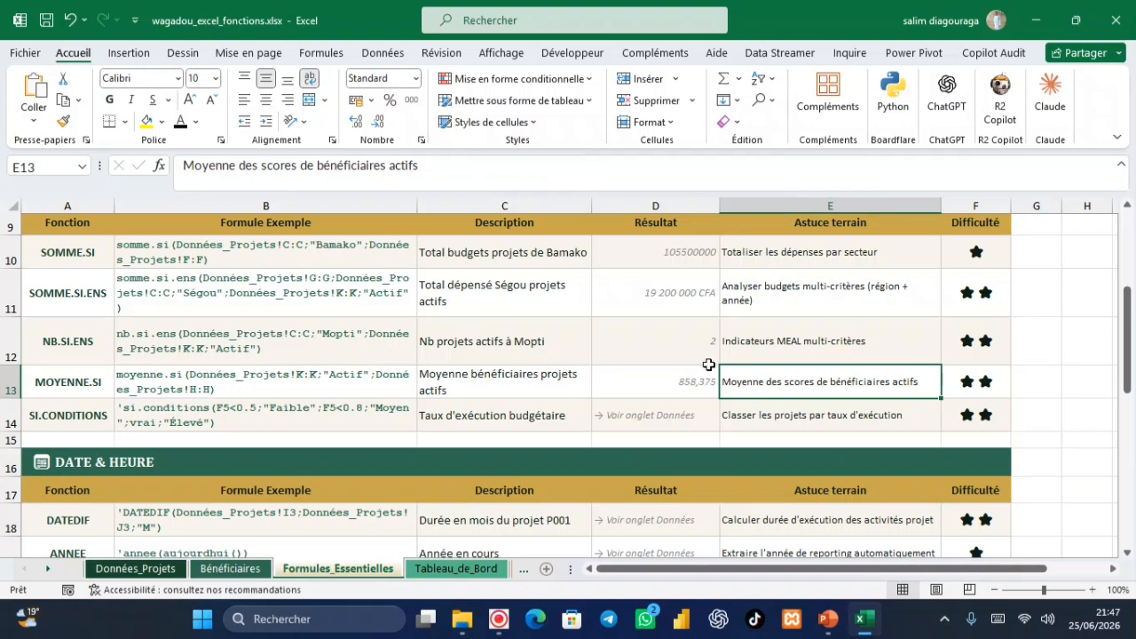
Step: Copy the SI.CONDITIONS example from B14 into D14 and replace its leading apostrophe with an equals sign
{"action": "left_click", "coordinate": [39, 413]}
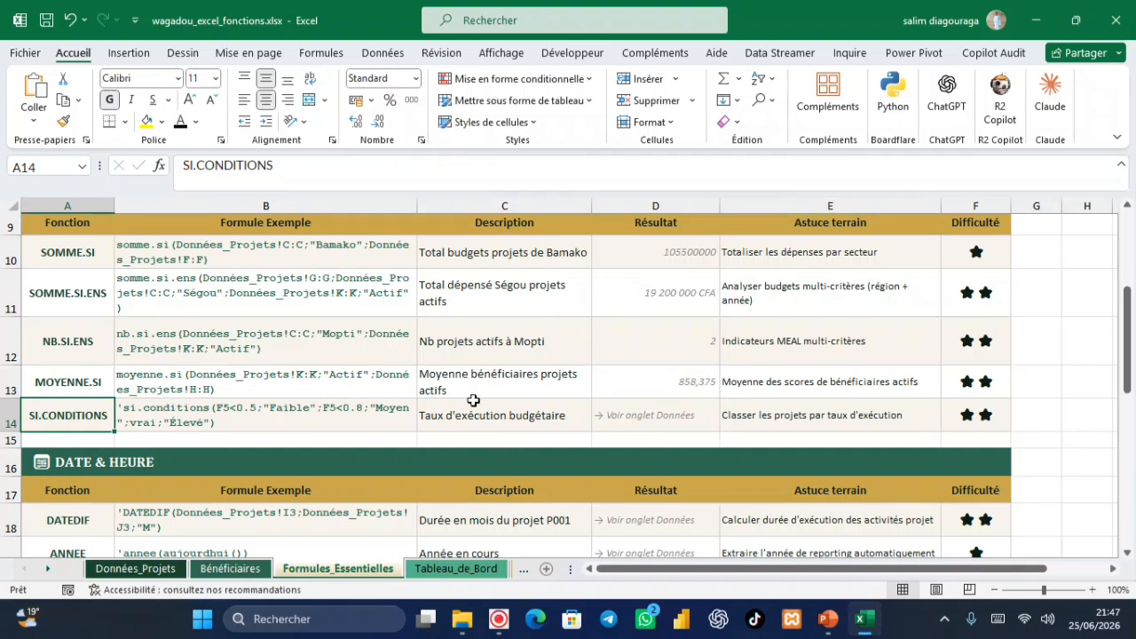
{"action": "left_click", "coordinate": [508, 422]}
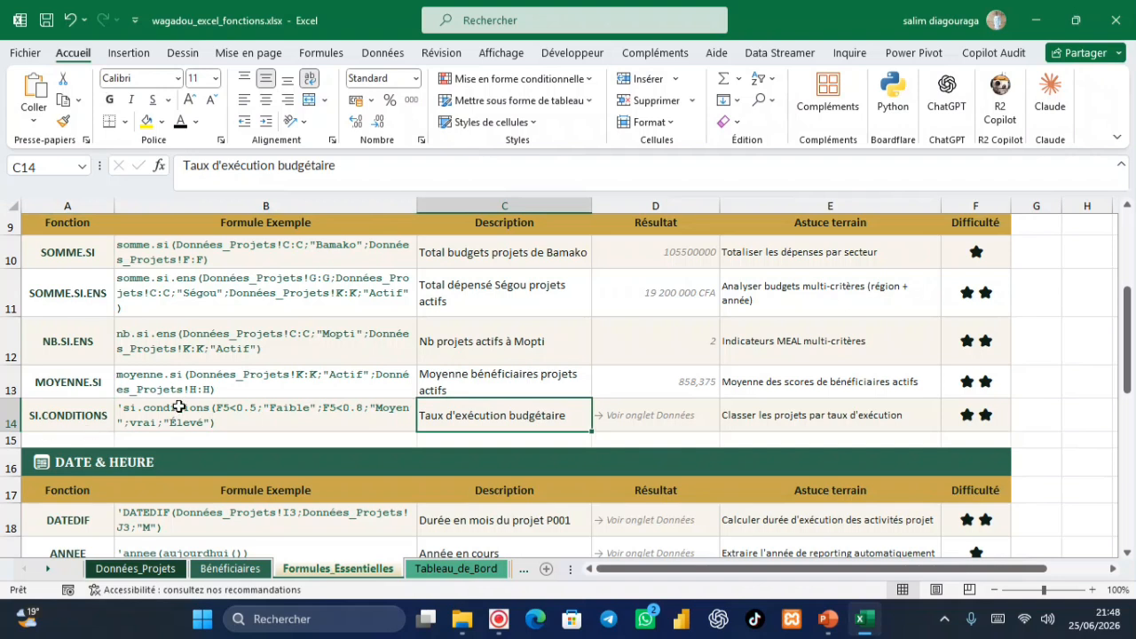
{"action": "left_click", "coordinate": [289, 406]}
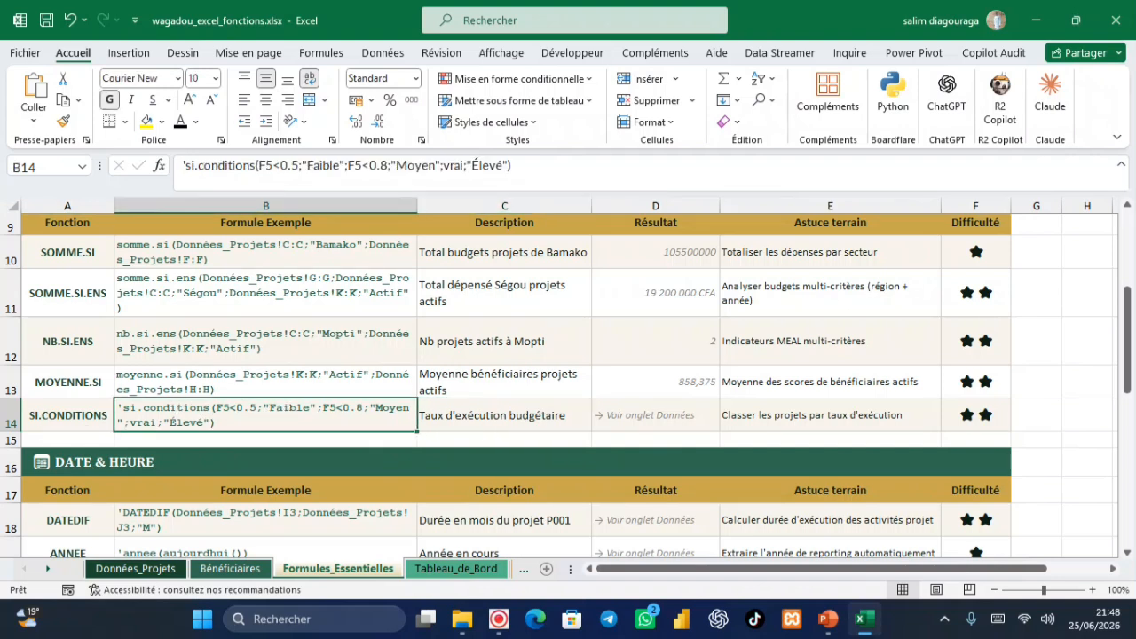
{"action": "key", "text": "ctrl+c"}
{"action": "left_click", "coordinate": [638, 410]}
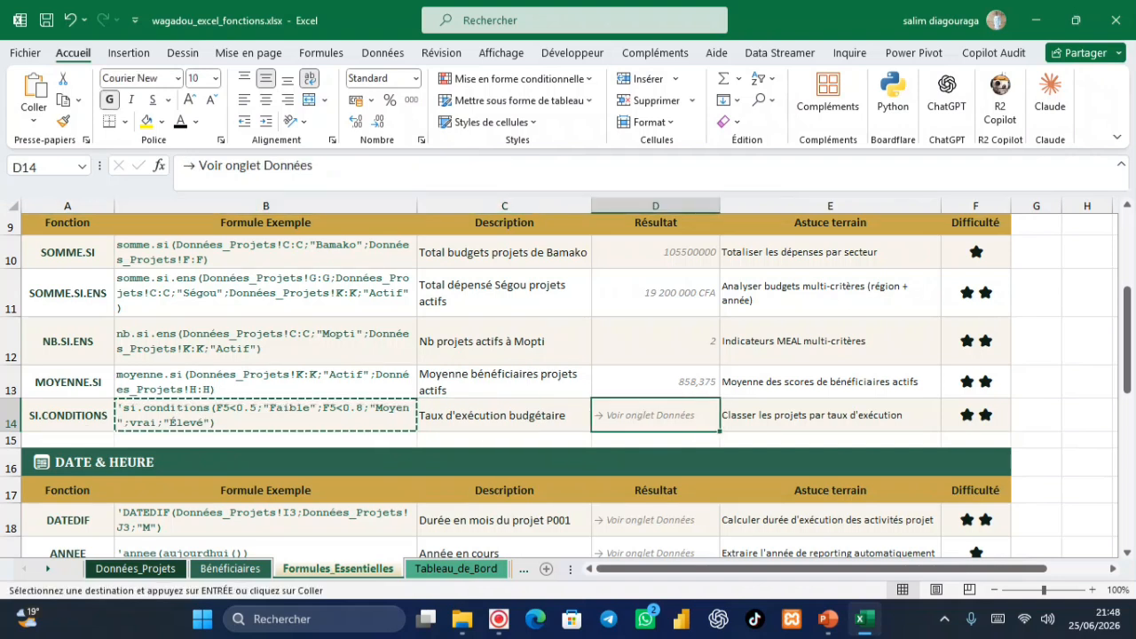
{"action": "key", "text": "ctrl+v"}
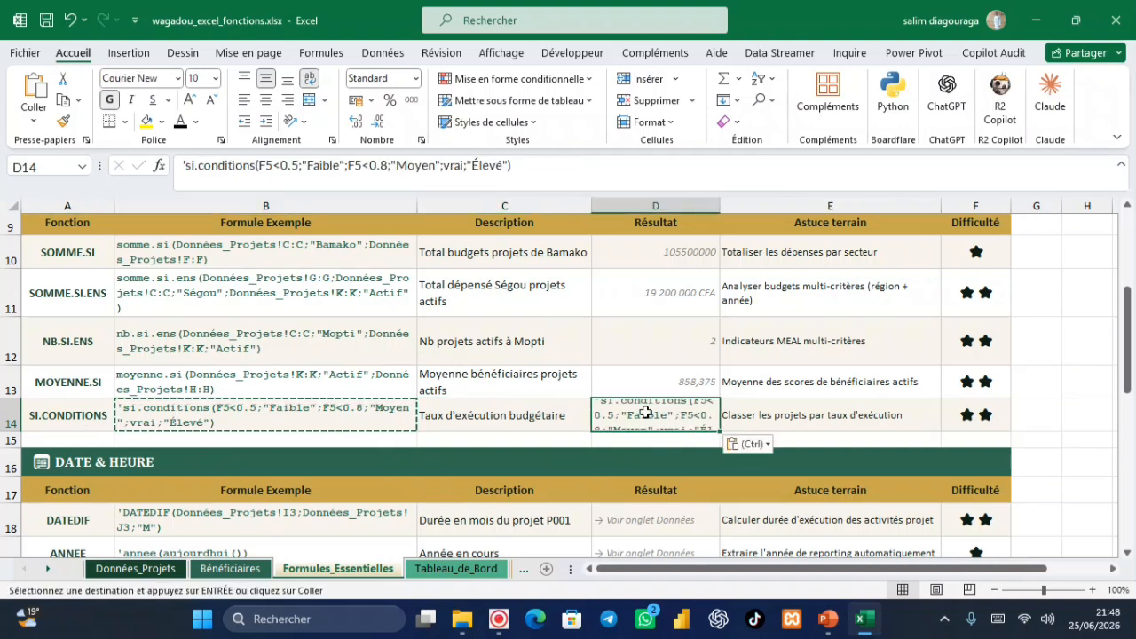
{"action": "left_click", "coordinate": [186, 165]}
{"action": "key", "text": "BackSpace"}
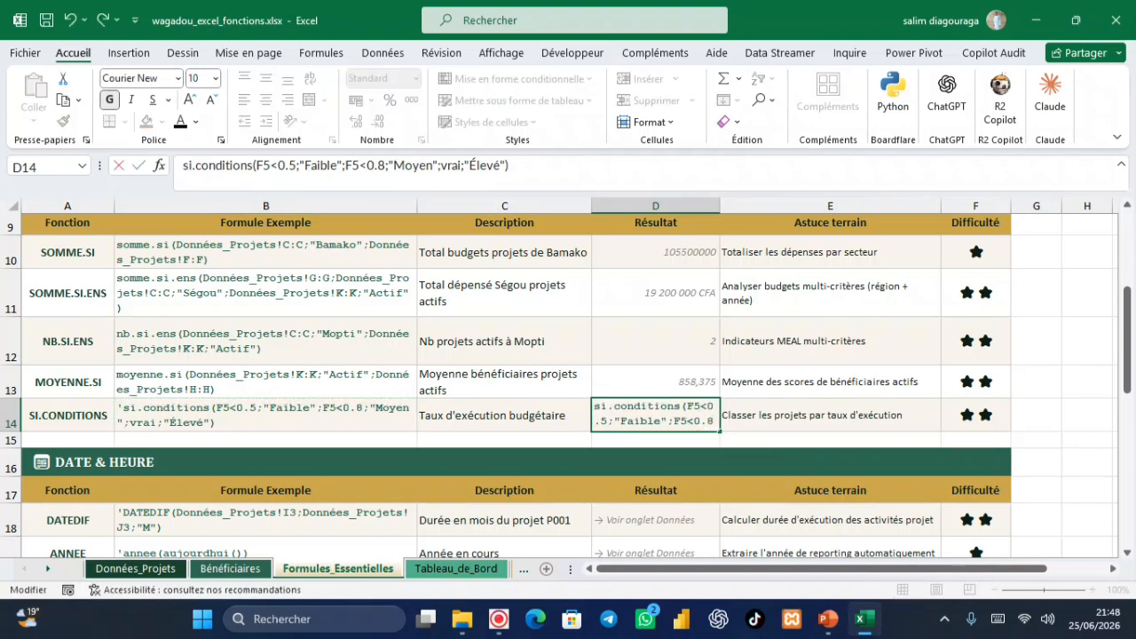
{"action": "type", "text": "="}
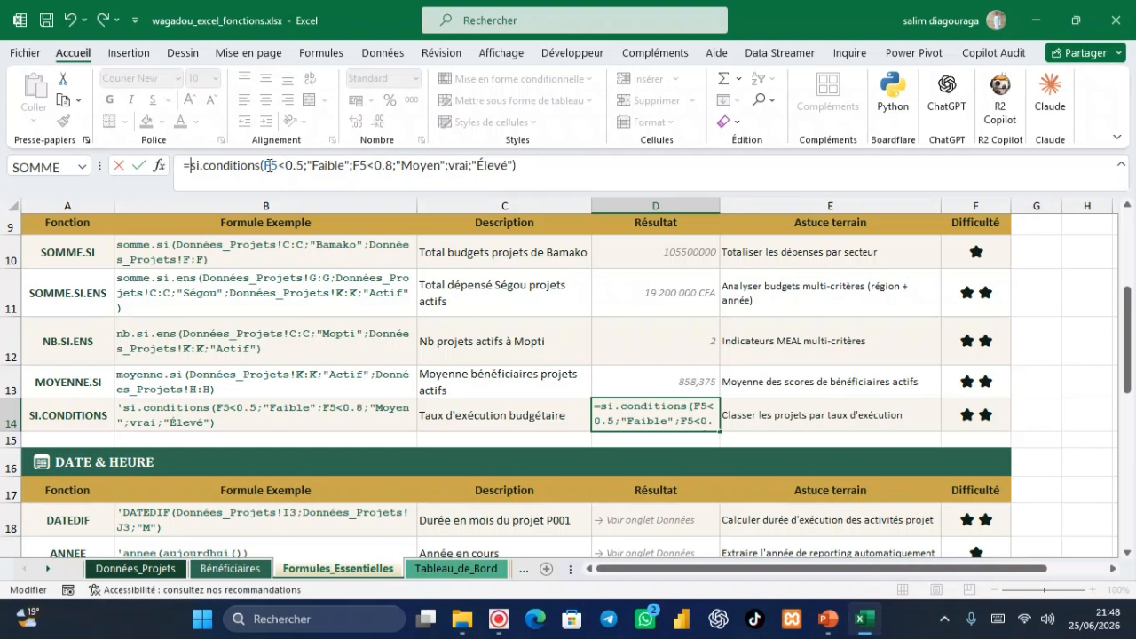
{"action": "left_click", "coordinate": [164, 572]}
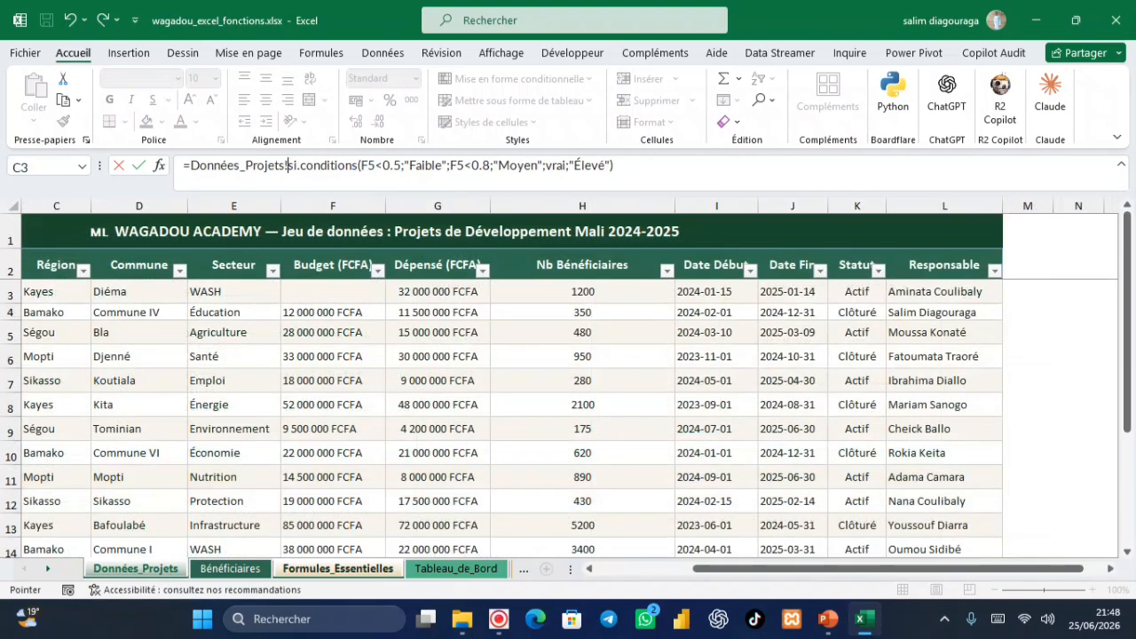
{"action": "key", "text": "BackSpace"}
{"action": "key", "text": "BackSpace"}
{"action": "key", "text": "BackSpace"}
{"action": "key", "text": "BackSpace"}
{"action": "key", "text": "BackSpace"}
{"action": "key", "text": "BackSpace"}
{"action": "key", "text": "BackSpace"}
{"action": "key", "text": "BackSpace"}
{"action": "key", "text": "BackSpace"}
{"action": "key", "text": "BackSpace"}
{"action": "key", "text": "BackSpace"}
{"action": "key", "text": "BackSpace"}
{"action": "key", "text": "BackSpace"}
{"action": "key", "text": "BackSpace"}
{"action": "key", "text": "BackSpace"}
{"action": "key", "text": "BackSpace"}
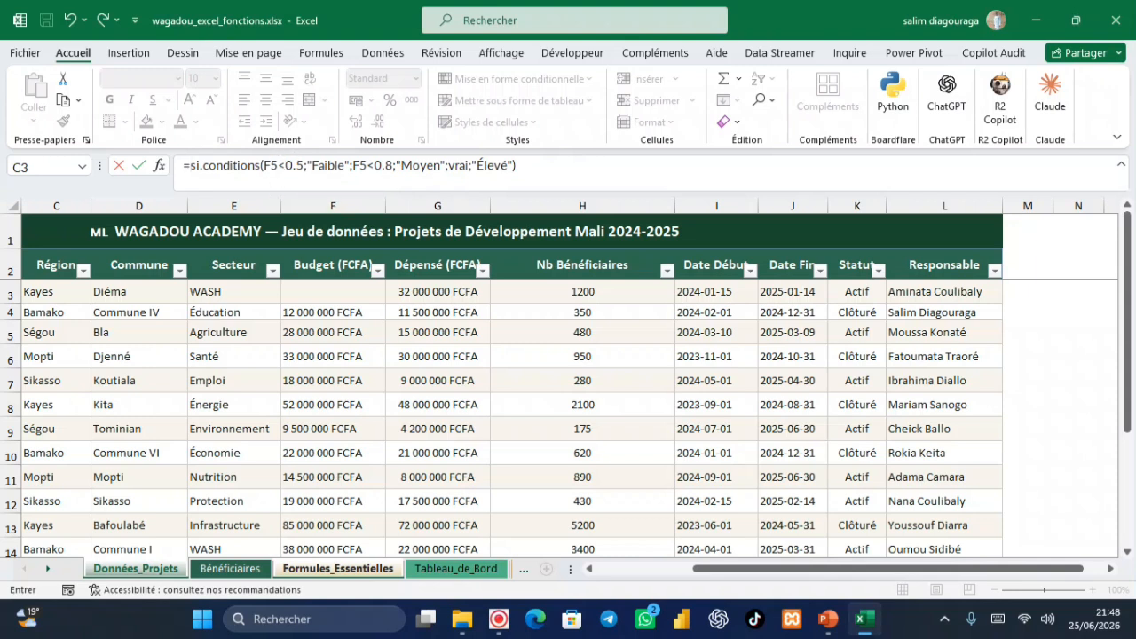
Step: Try to validate the SI.CONDITIONS formula in D14 with the thresholds written as 0.5 and 0.8
{"action": "left_click", "coordinate": [289, 164]}
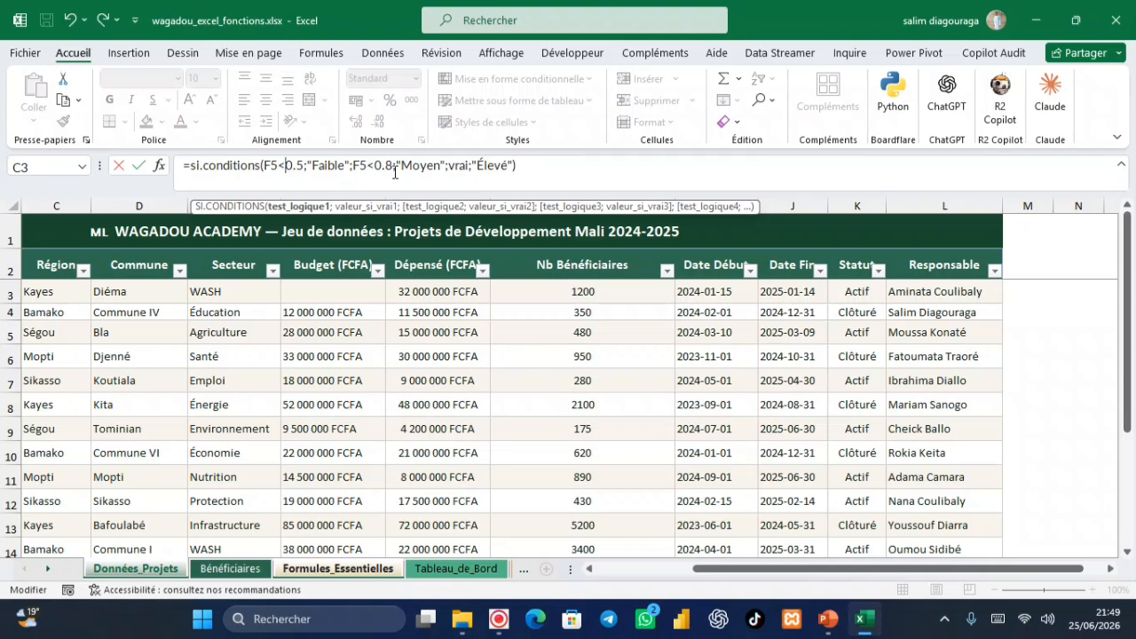
{"action": "key", "text": "Return"}
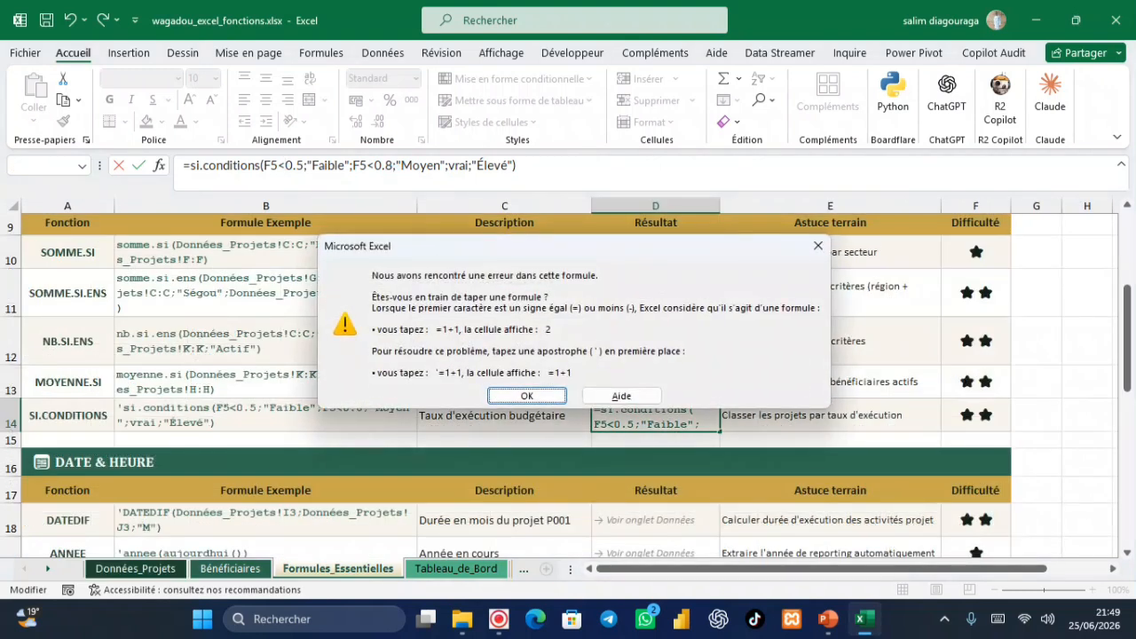
{"action": "left_click", "coordinate": [531, 395]}
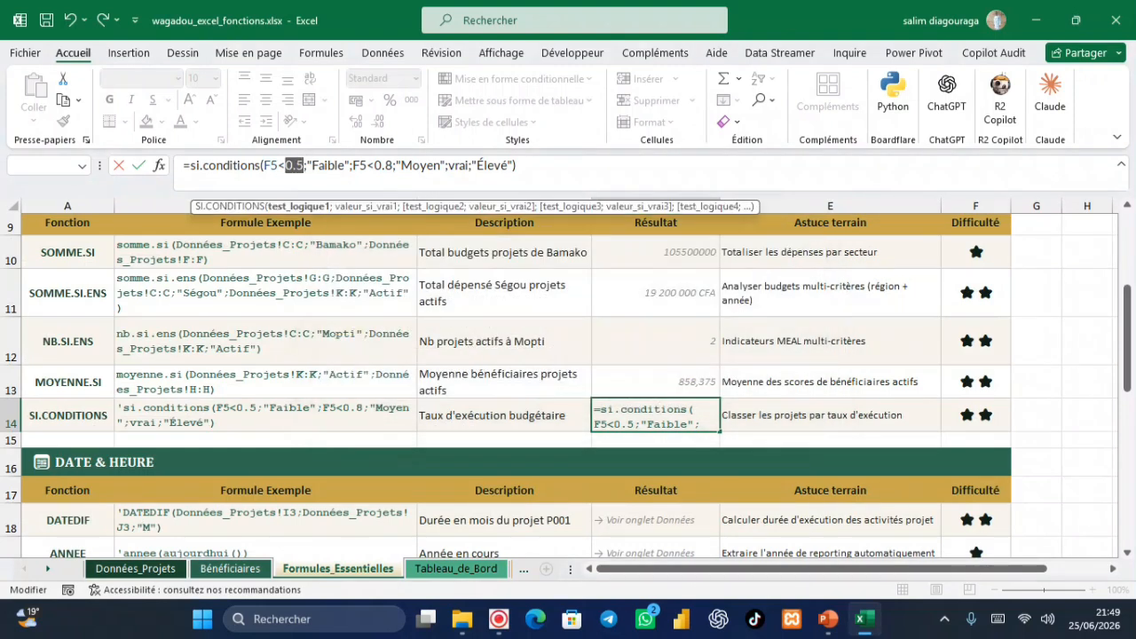
Step: Rewrite the SI.CONDITIONS thresholds in D14 with decimal commas as 0,5 and 0,8, and validate the formula
{"action": "left_click", "coordinate": [307, 165]}
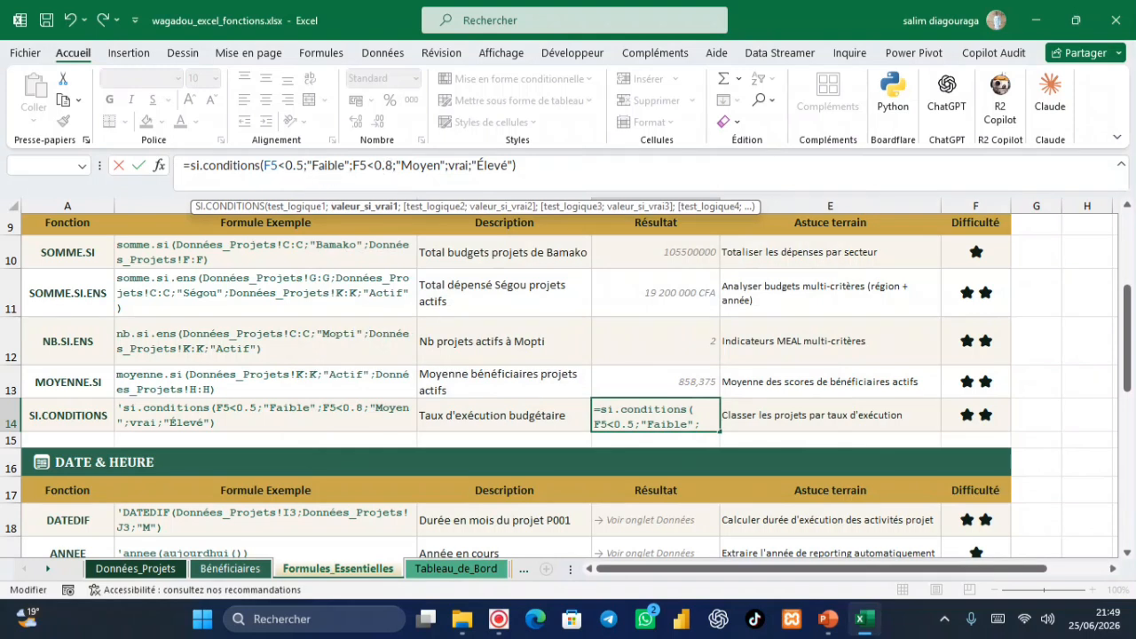
{"action": "left_click", "coordinate": [302, 166]}
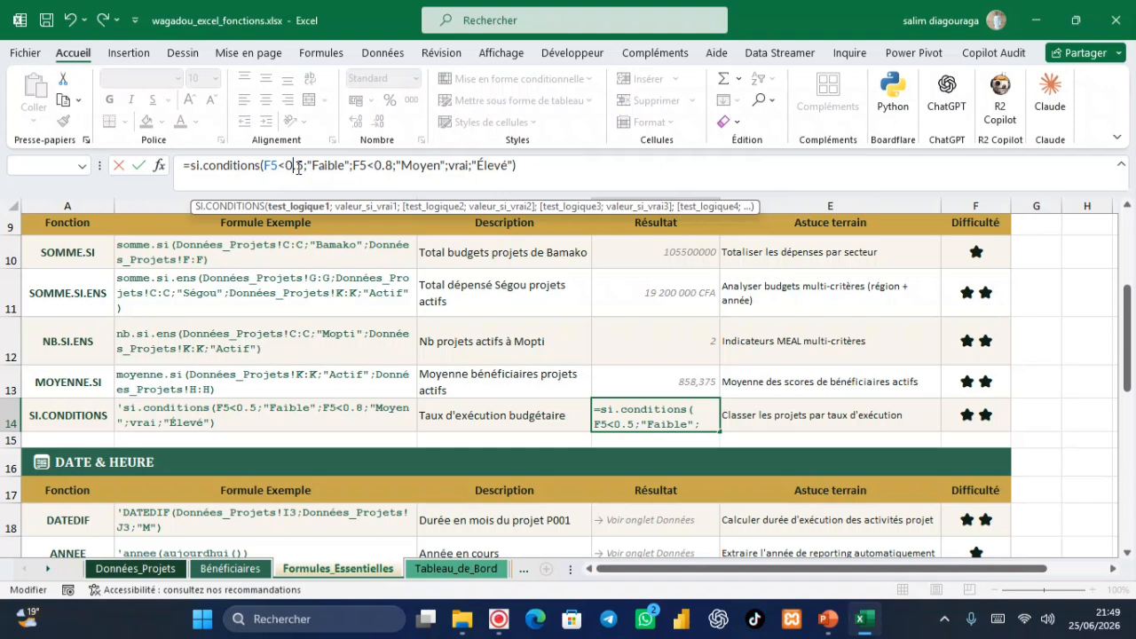
{"action": "key", "text": "BackSpace"}
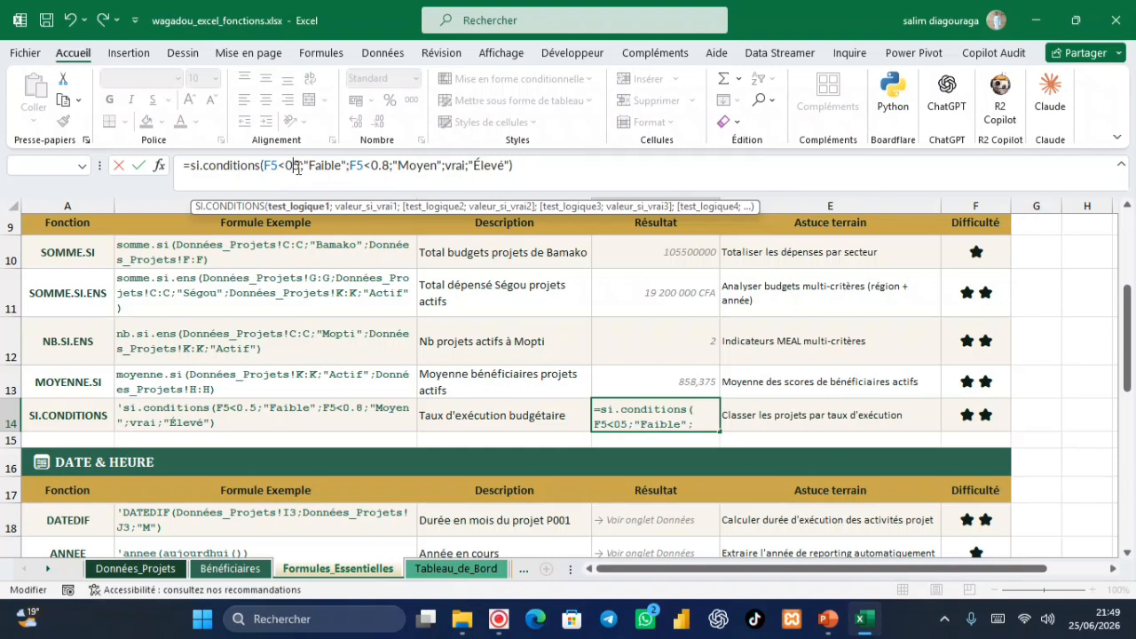
{"action": "type", "text": ","}
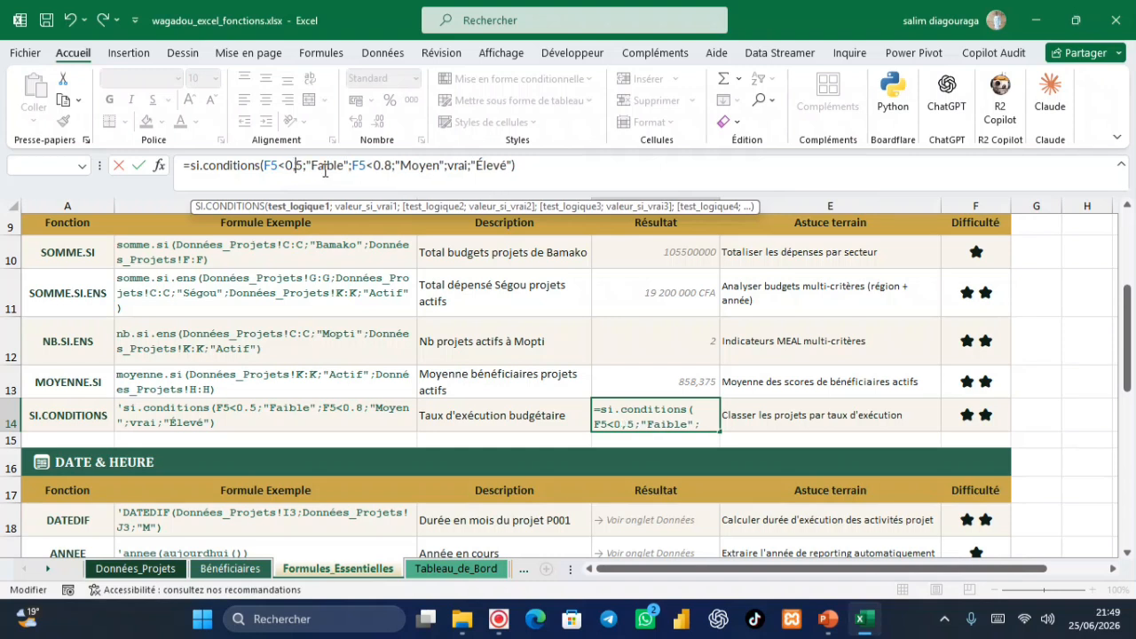
{"action": "left_click", "coordinate": [383, 171]}
{"action": "key", "text": "BackSpace"}
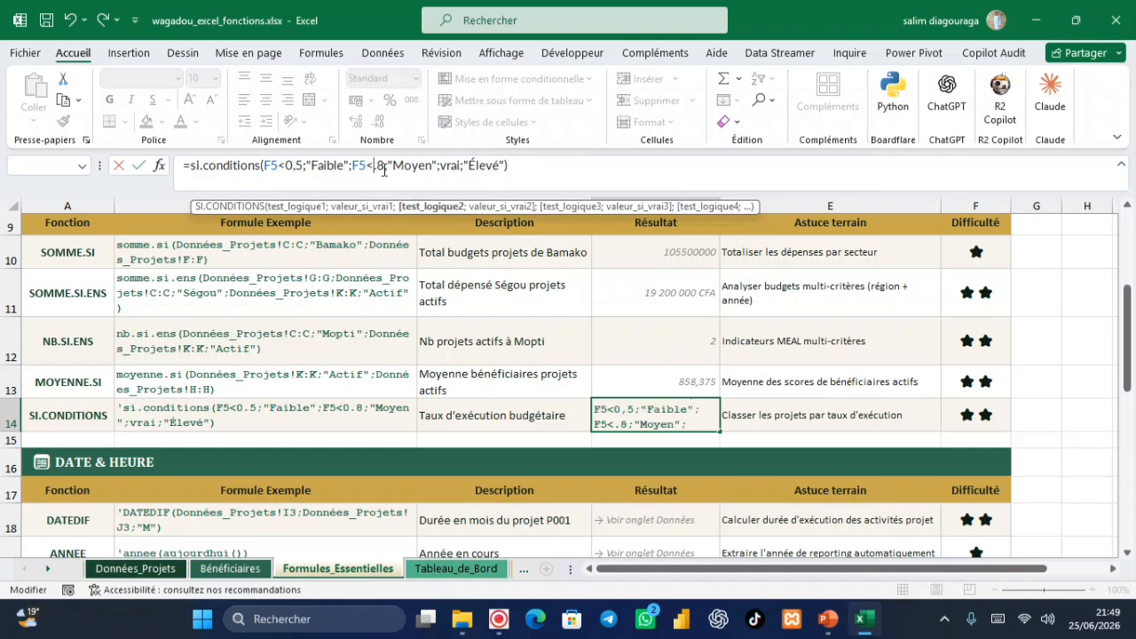
{"action": "type", "text": ","}
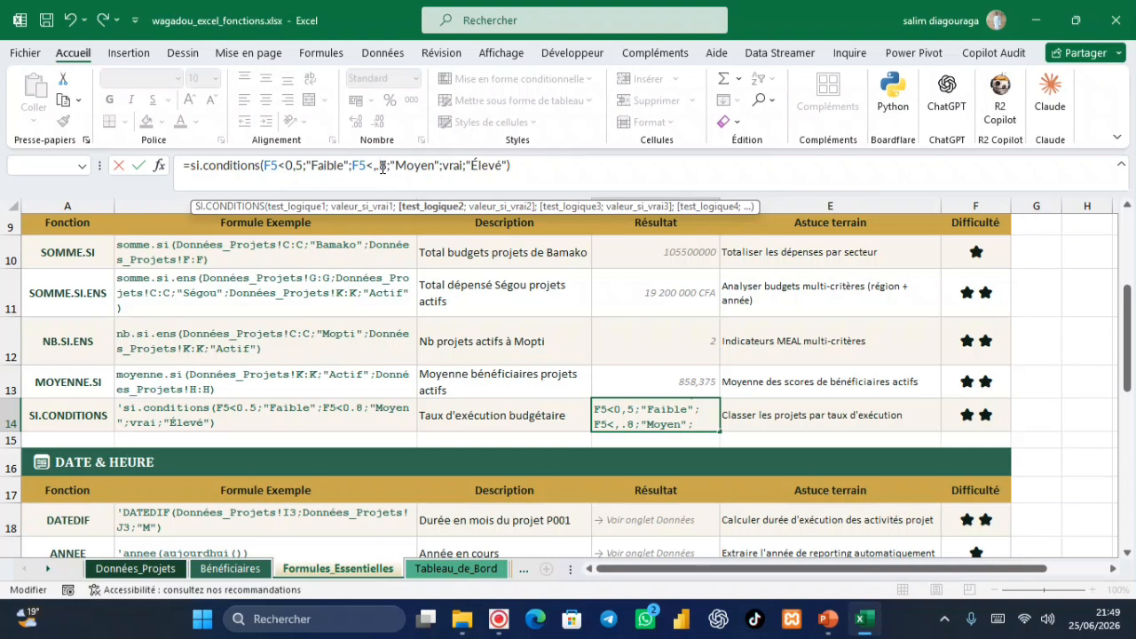
{"action": "key", "text": "Delete"}
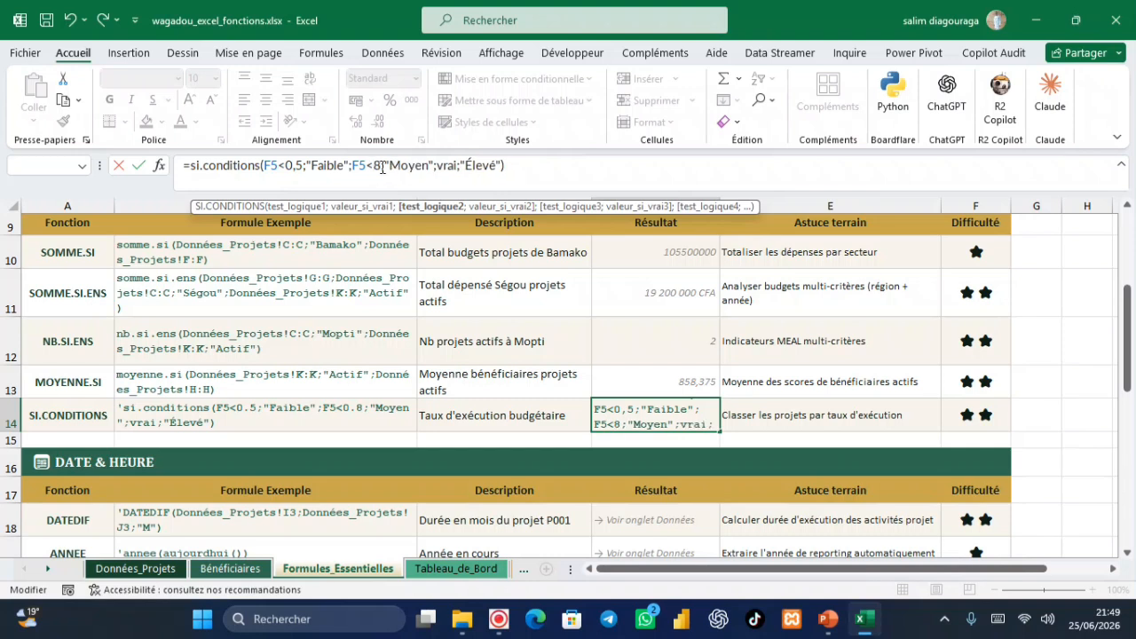
{"action": "key", "text": "BackSpace"}
{"action": "type", "text": "0,"}
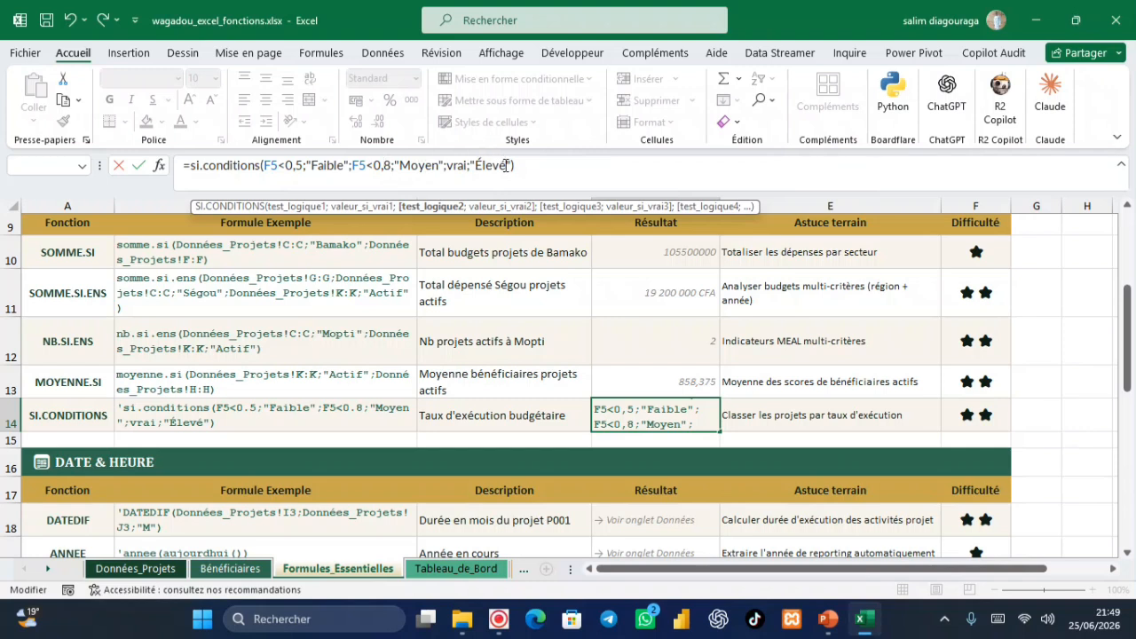
{"action": "key", "text": "Return"}
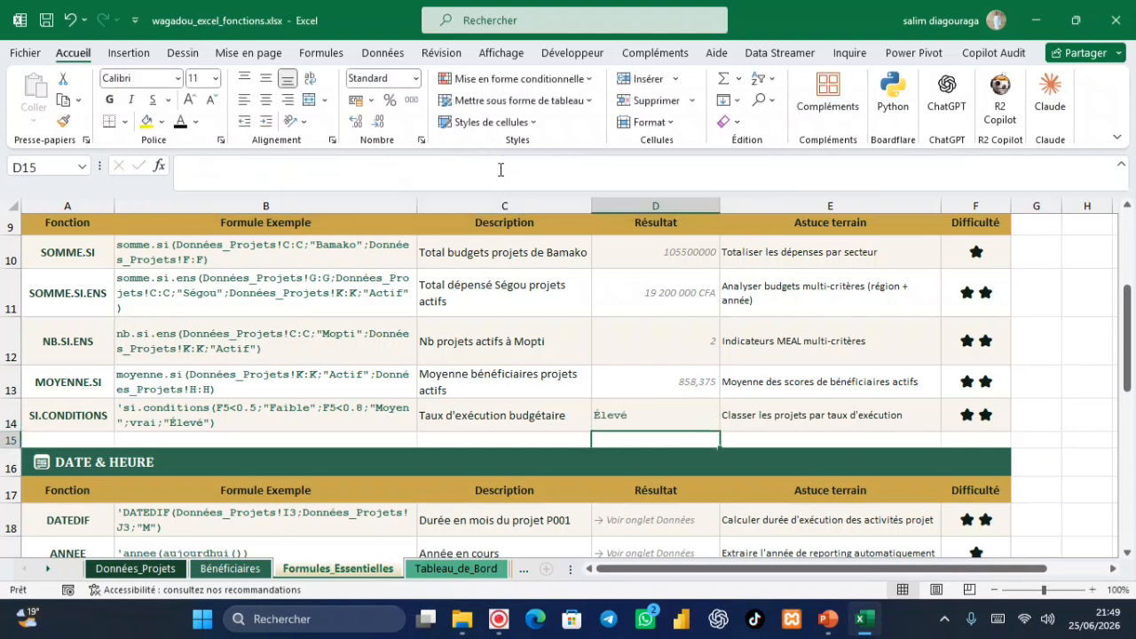
{"action": "left_click", "coordinate": [620, 410]}
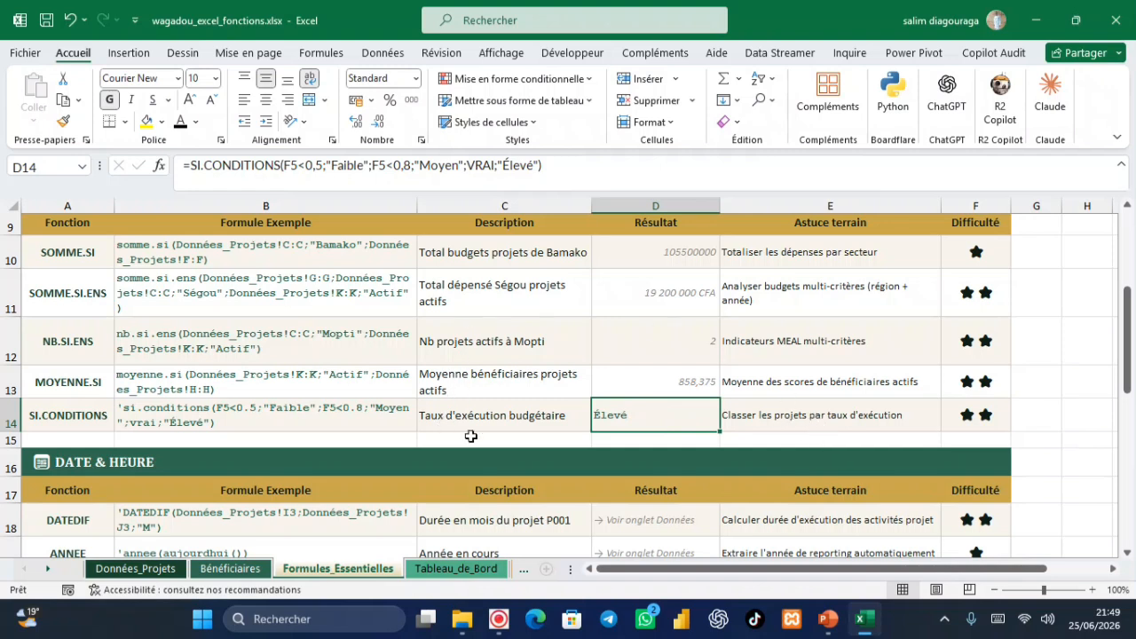
{"action": "scroll", "coordinate": [568, 382], "scroll_direction": "down", "scroll_amount": 3}
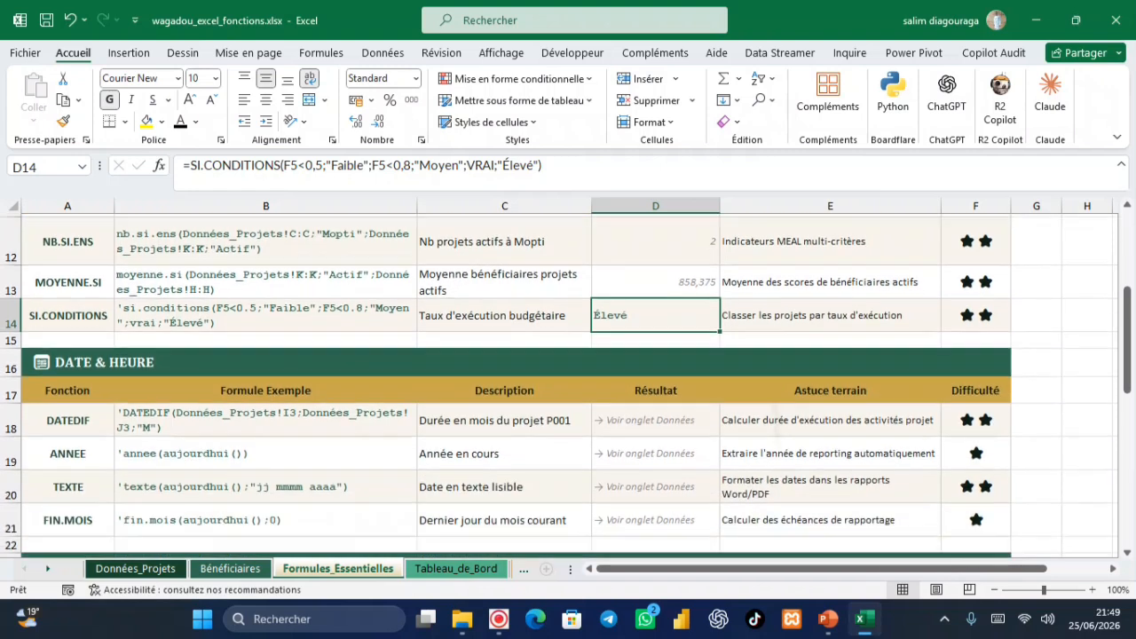
{"action": "scroll", "coordinate": [568, 382], "scroll_direction": "up", "scroll_amount": 2}
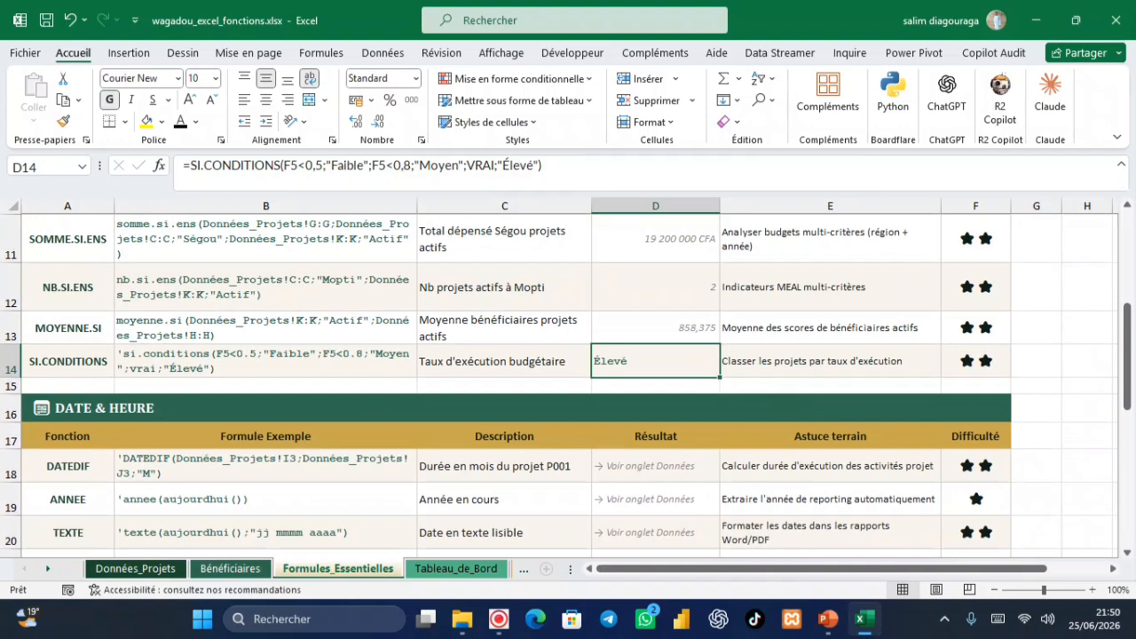